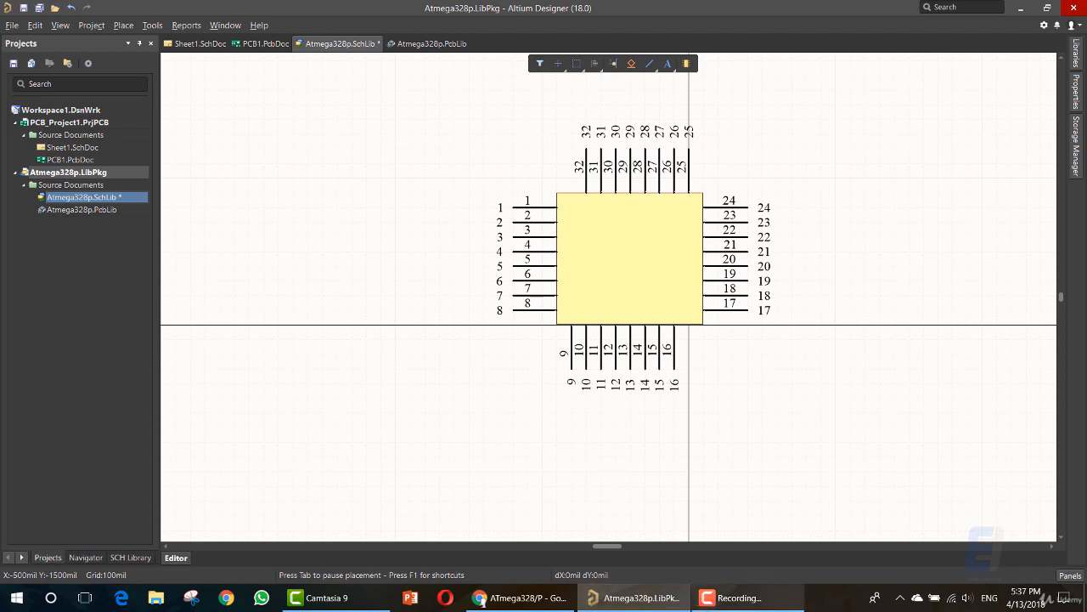
Arrange the ATmega328/P datasheet in Chrome side by side with the Atmega328p.SchLib editor, keeping the whole symbol in view.
left_click(483, 600)
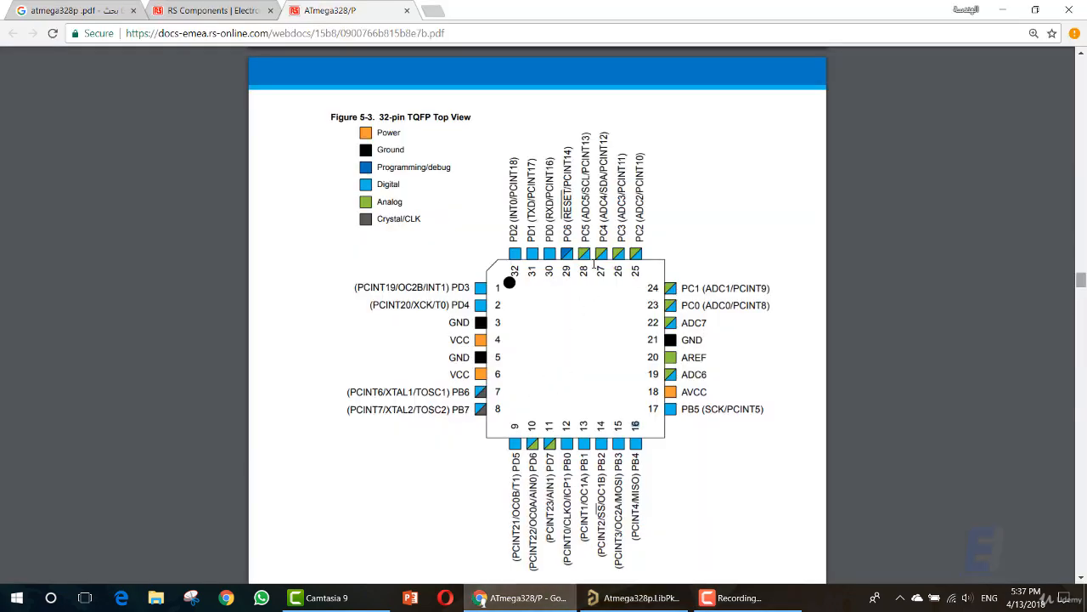
left_click_drag(525, 12, 1086, 25)
left_click(447, 123)
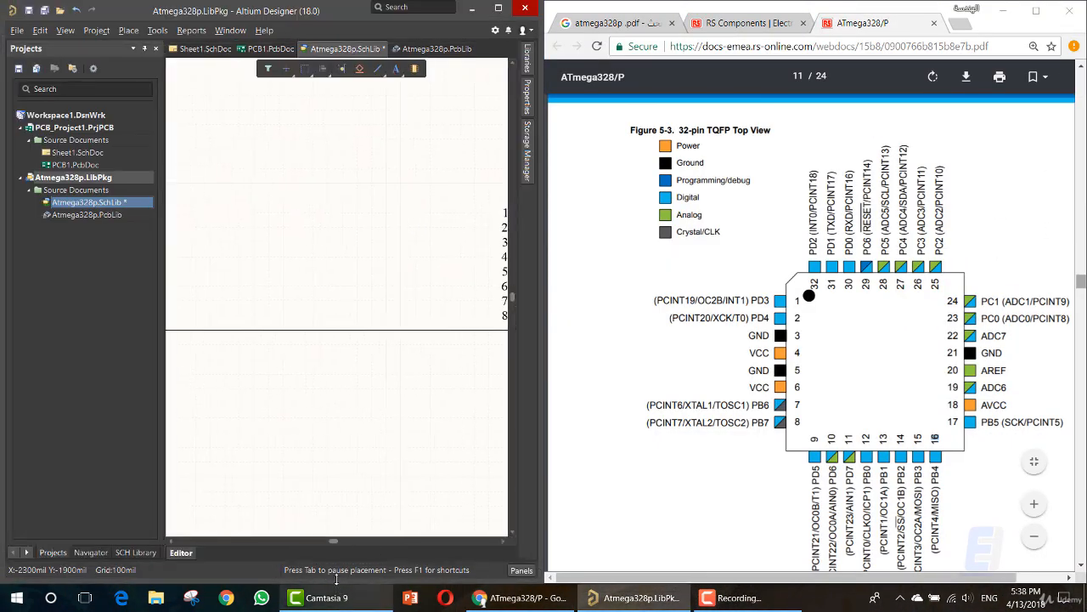
left_click(504, 542)
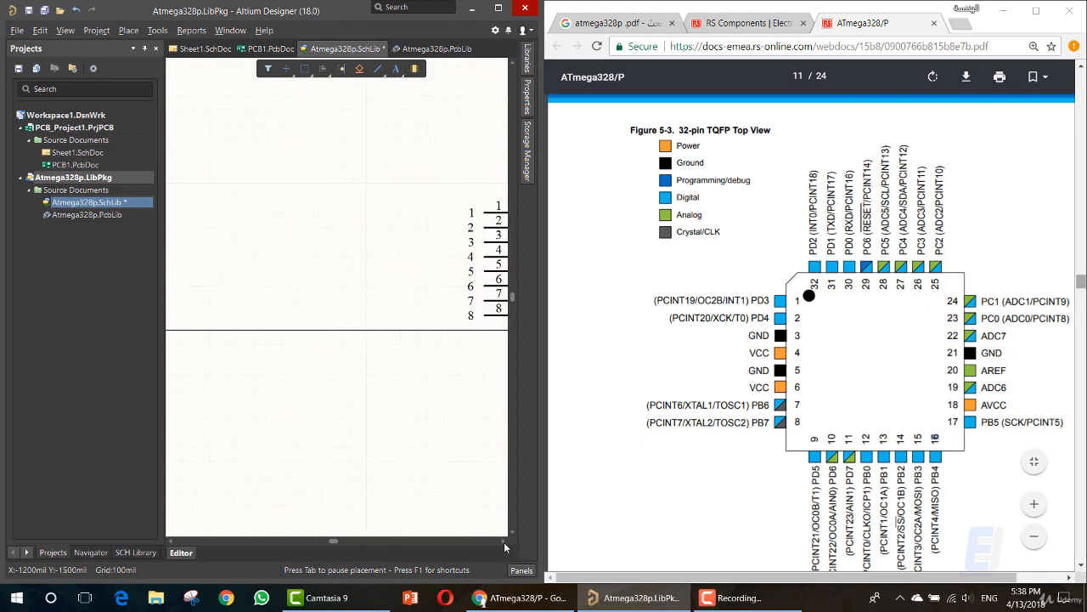
left_click(504, 542)
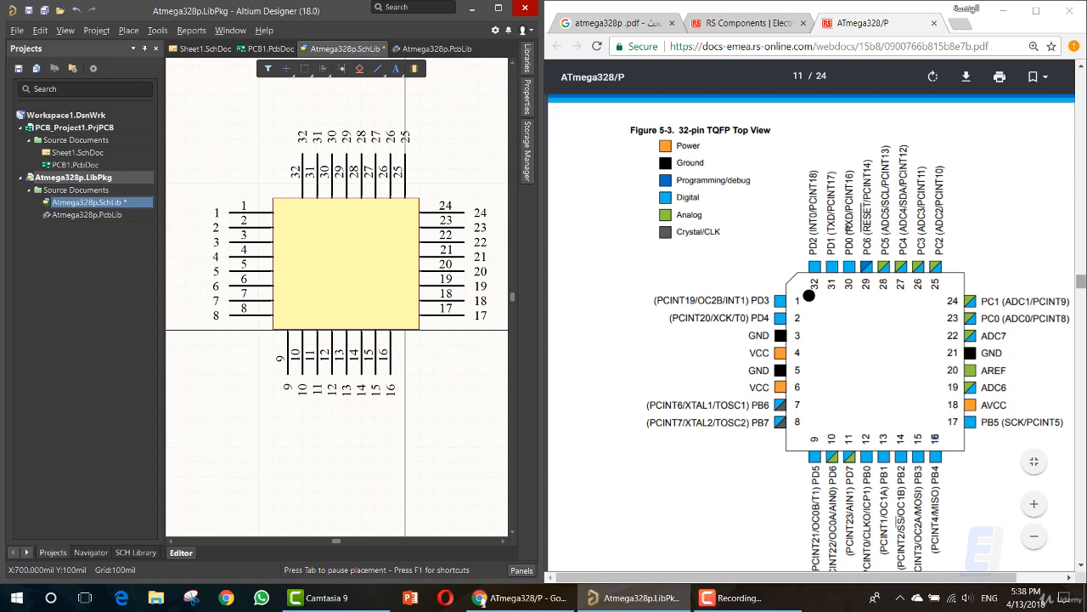
Look up the 32-pin TQFP top view pin-out figure in the datasheet.
left_click_drag(982, 24, 425, 145)
left_click_drag(255, 145, 1086, 162)
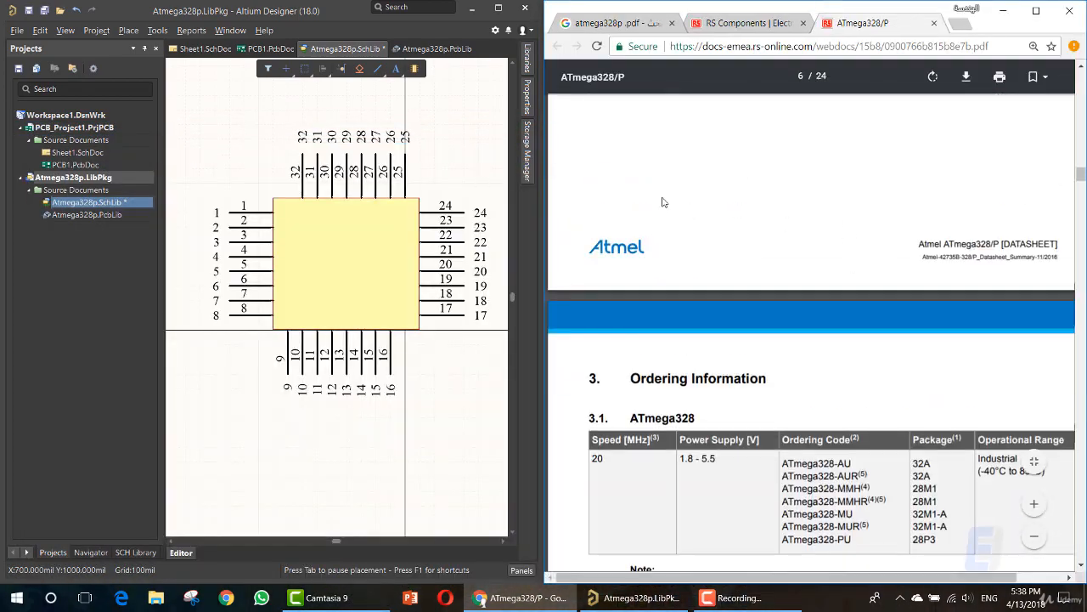
scroll(852, 369, "down", 20)
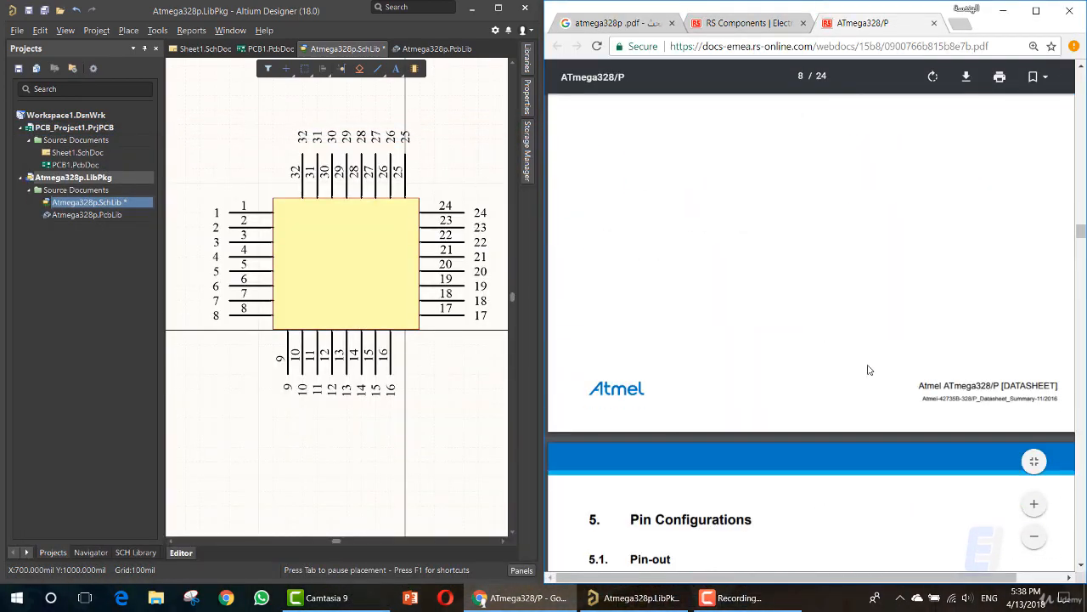
scroll(863, 361, "down", 10)
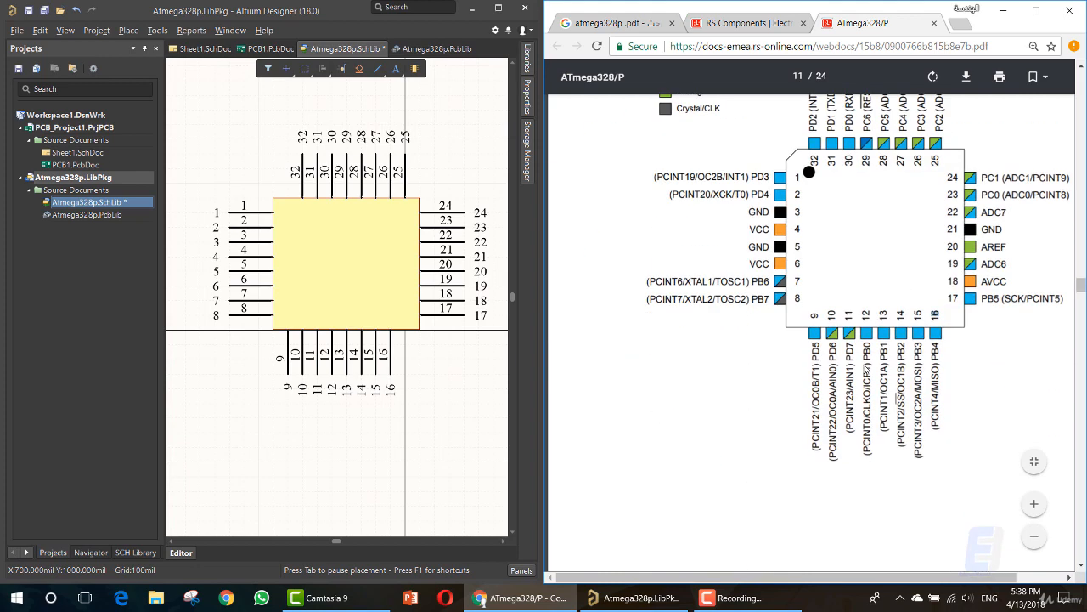
scroll(867, 299, "up", 3)
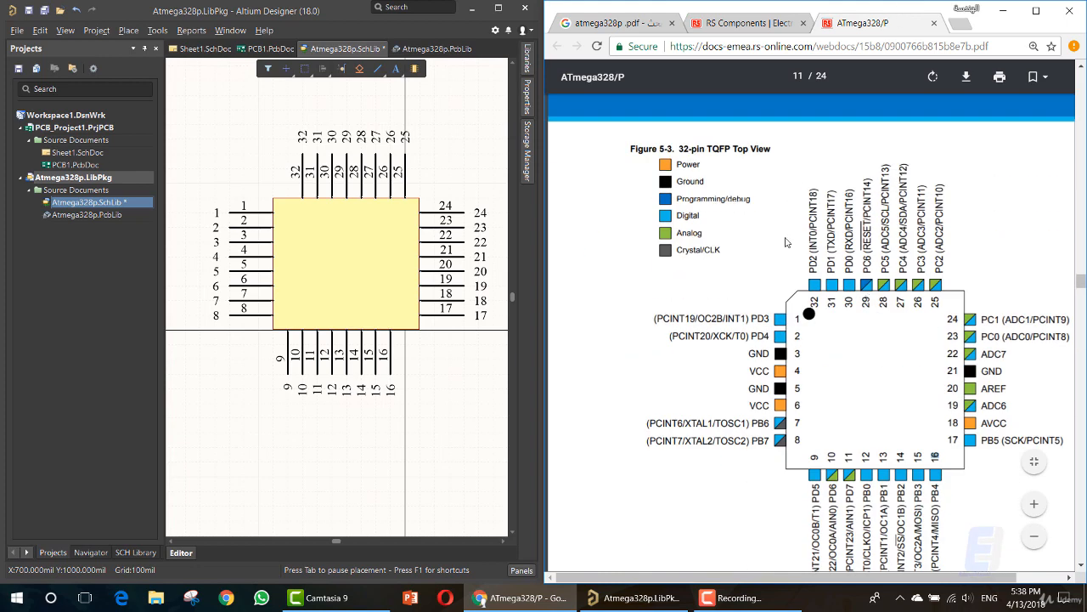
Copy the pin 1 label (PCINT19/OC2B/INT1) PD3 from the datasheet's 32-pin TQFP figure.
left_click_drag(813, 266, 813, 195)
left_click(759, 319)
left_click_drag(768, 319, 654, 320)
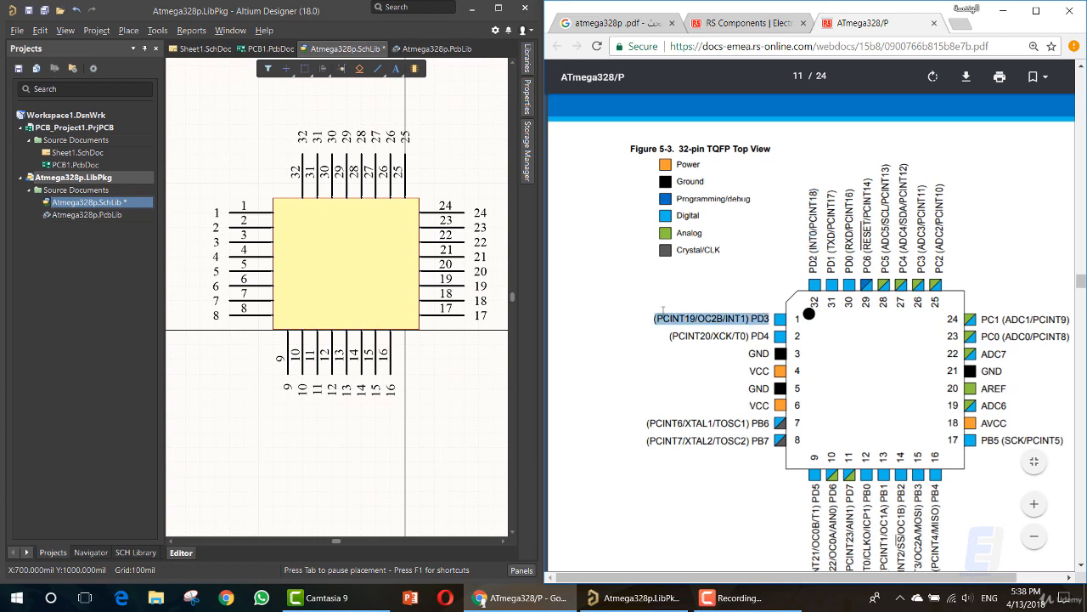
Examine the symbol component's general properties, parameters and pin list.
left_click(245, 219)
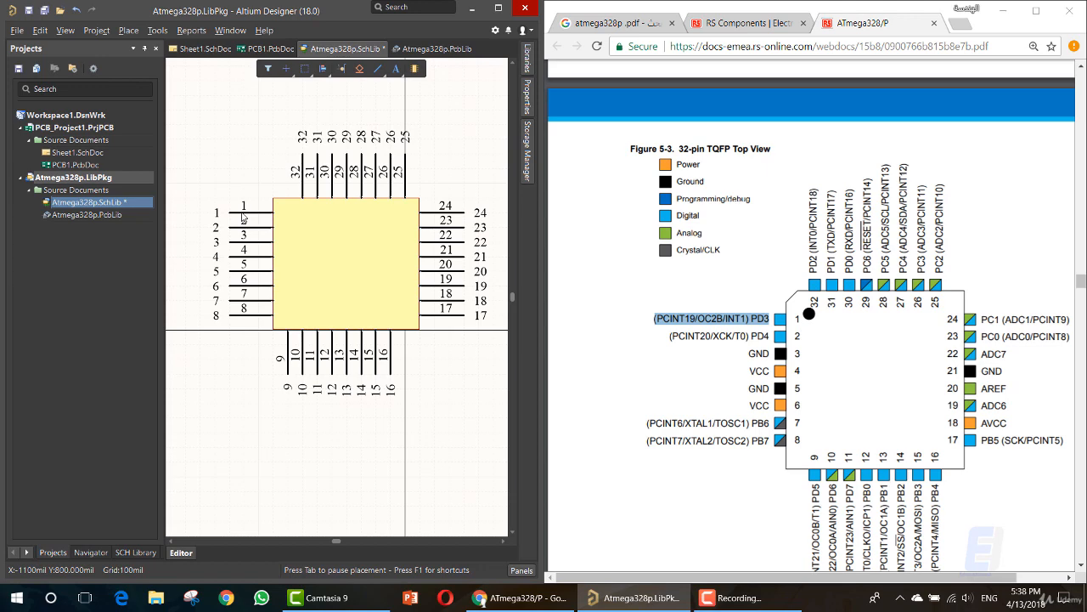
key("Tab")
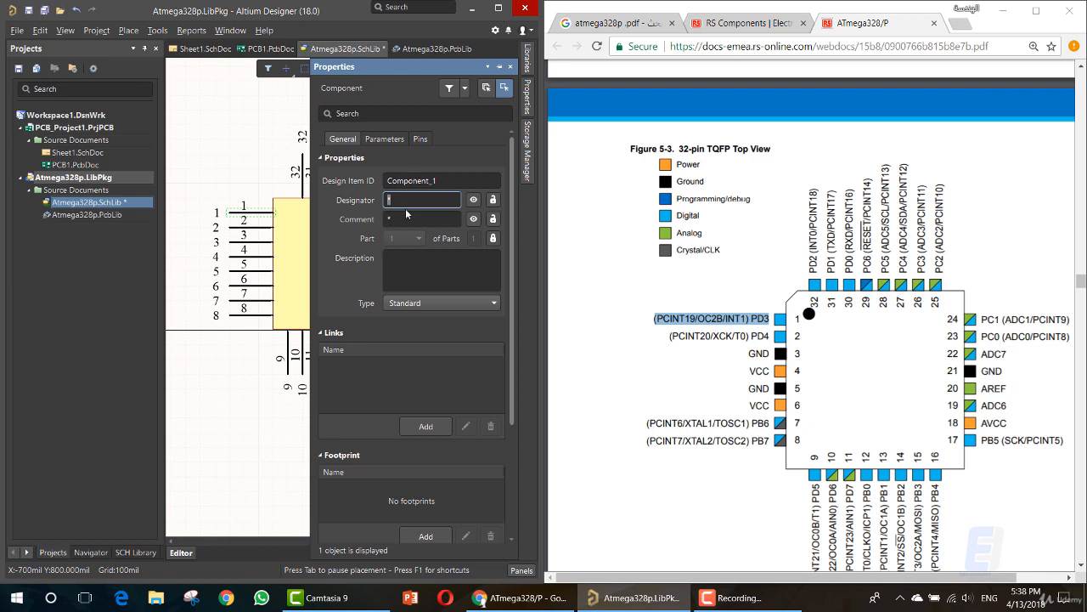
left_click(384, 139)
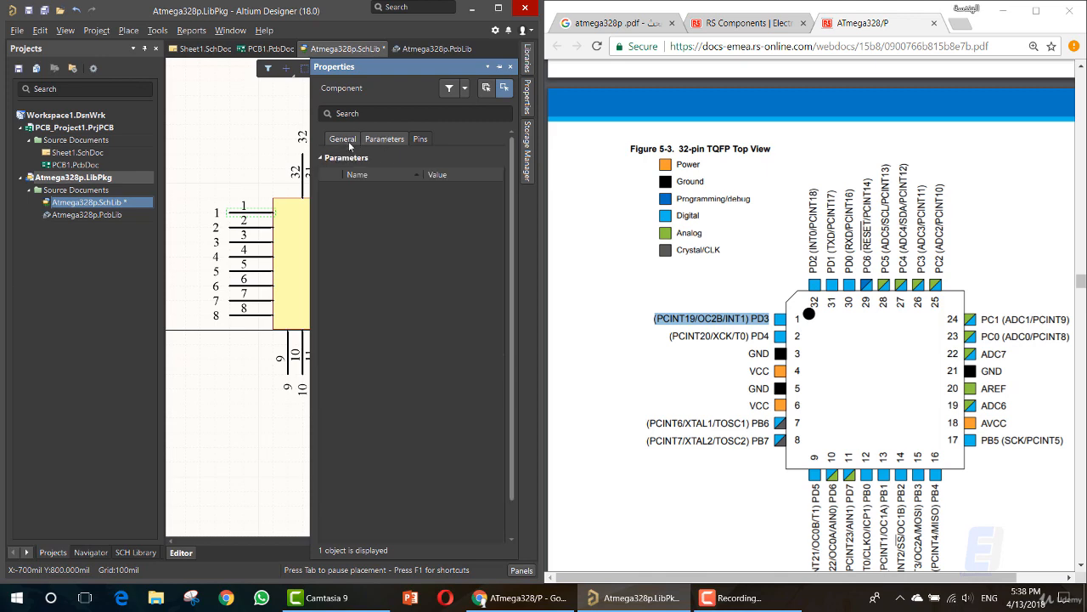
left_click(347, 141)
left_click(416, 139)
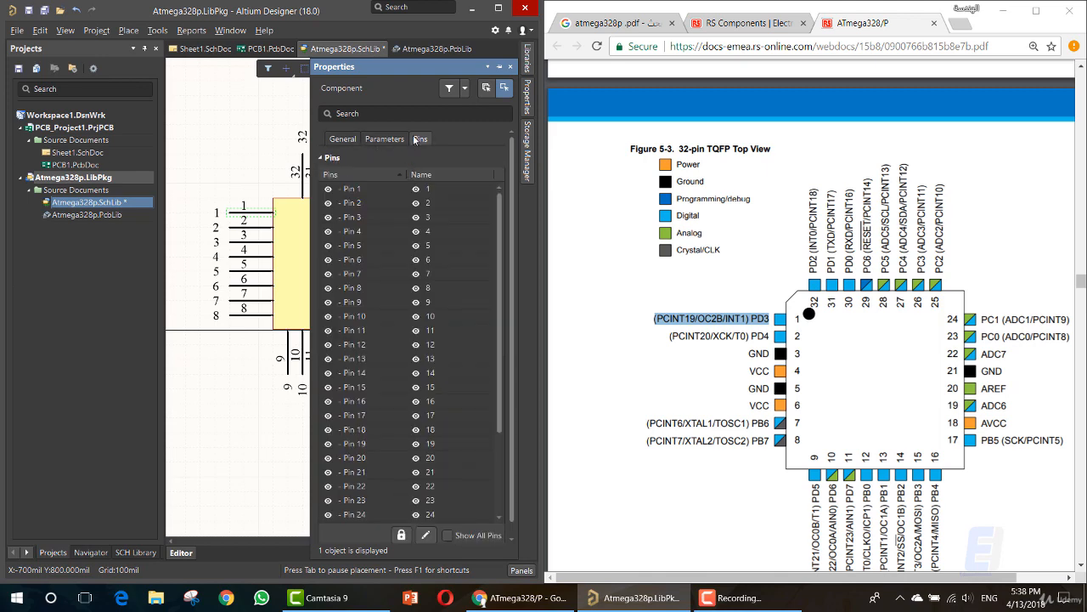
left_click(344, 140)
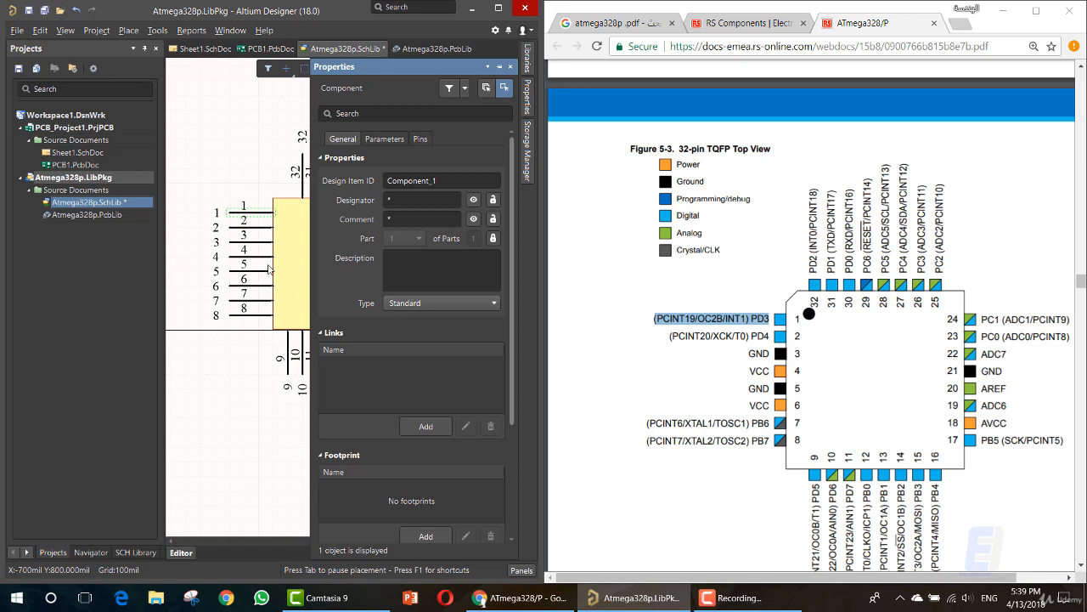
Set the name of pin 1 to the copied label (PCINT19/OC2B/INT1) PD3.
key("Tab")
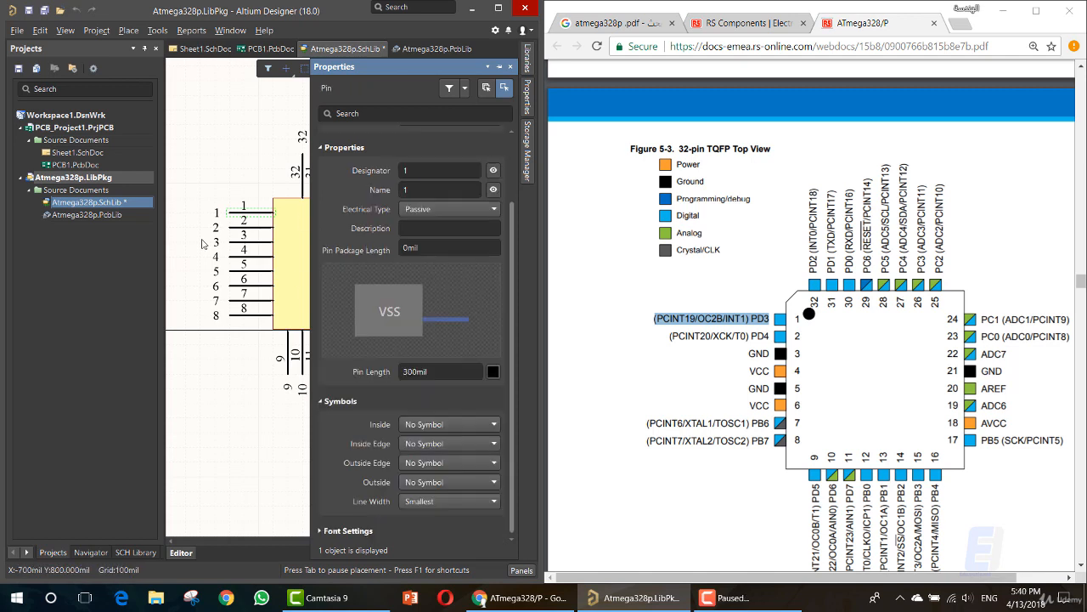
double_click(248, 211)
key("Return")
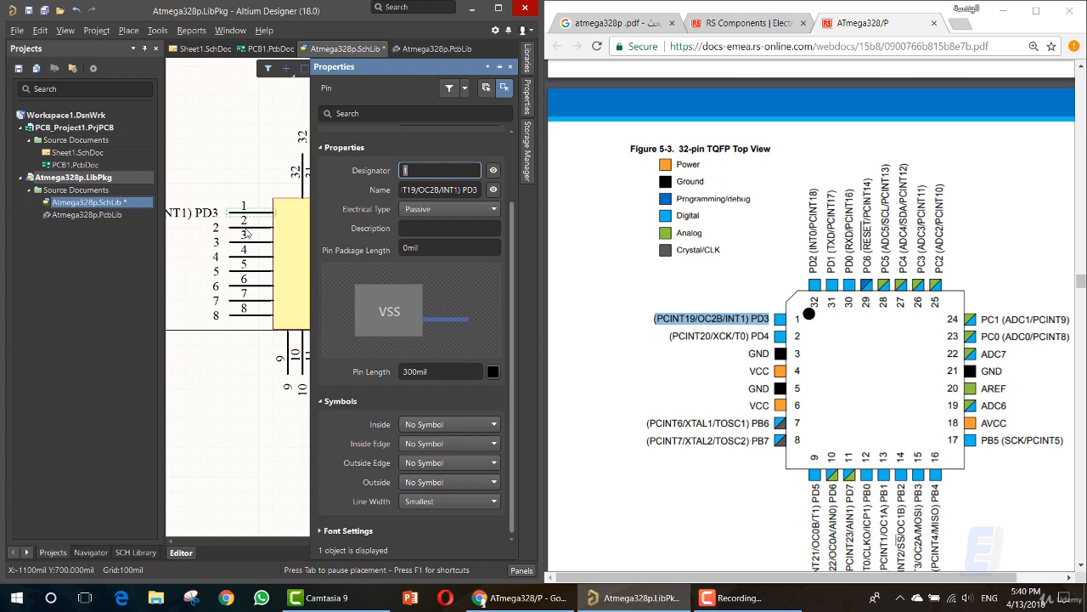
Set the name of pin 2 to (PCINT20/XCK/T0) PD4, copied from the datasheet figure.
triple_click(704, 336)
key("ctrl+c")
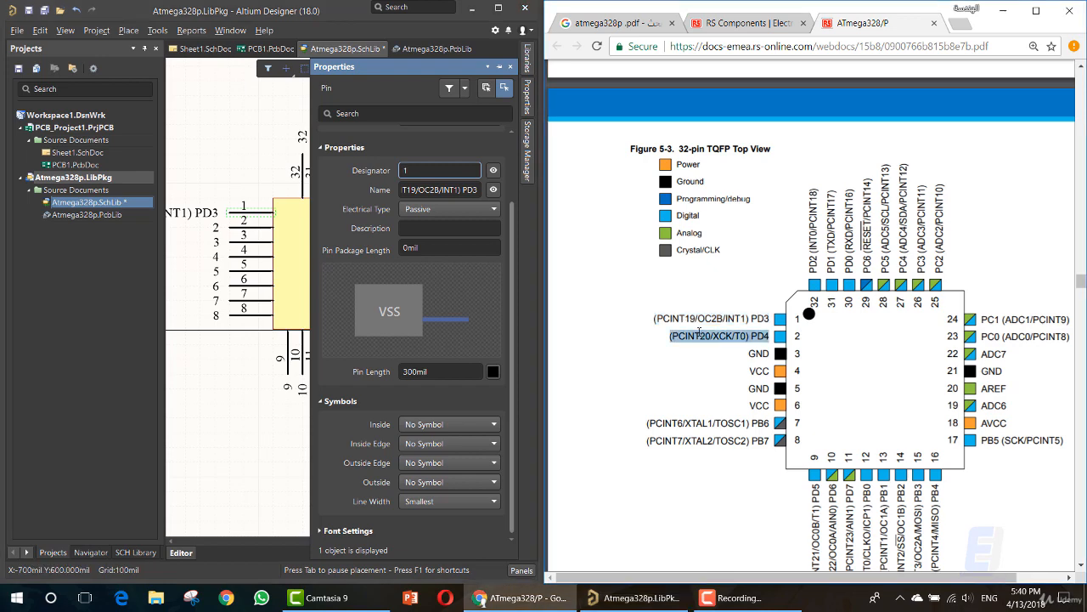
left_click(233, 227)
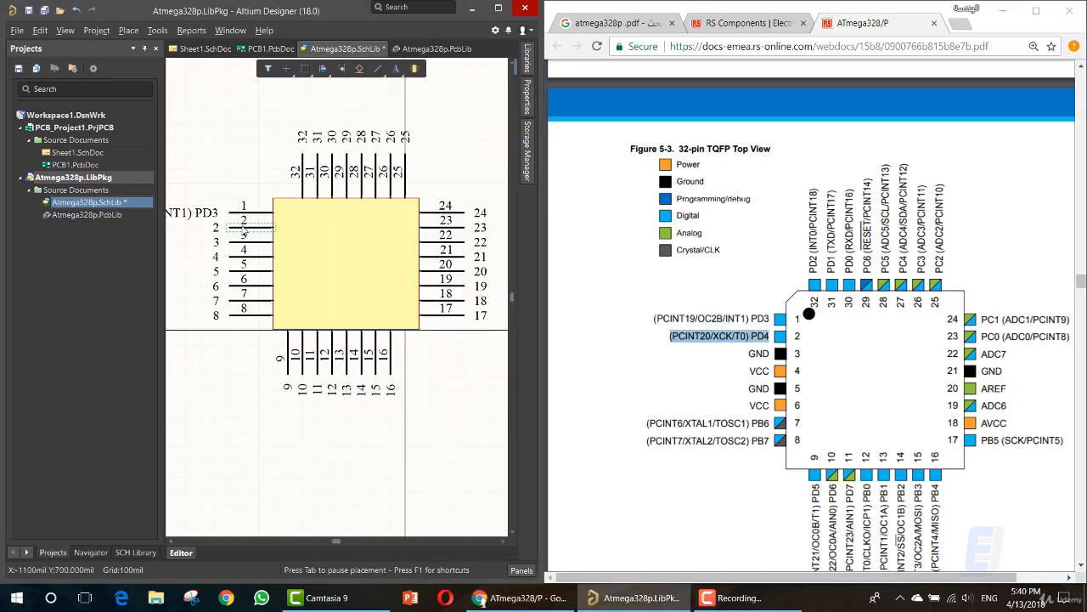
key("Tab")
key("ctrl+v")
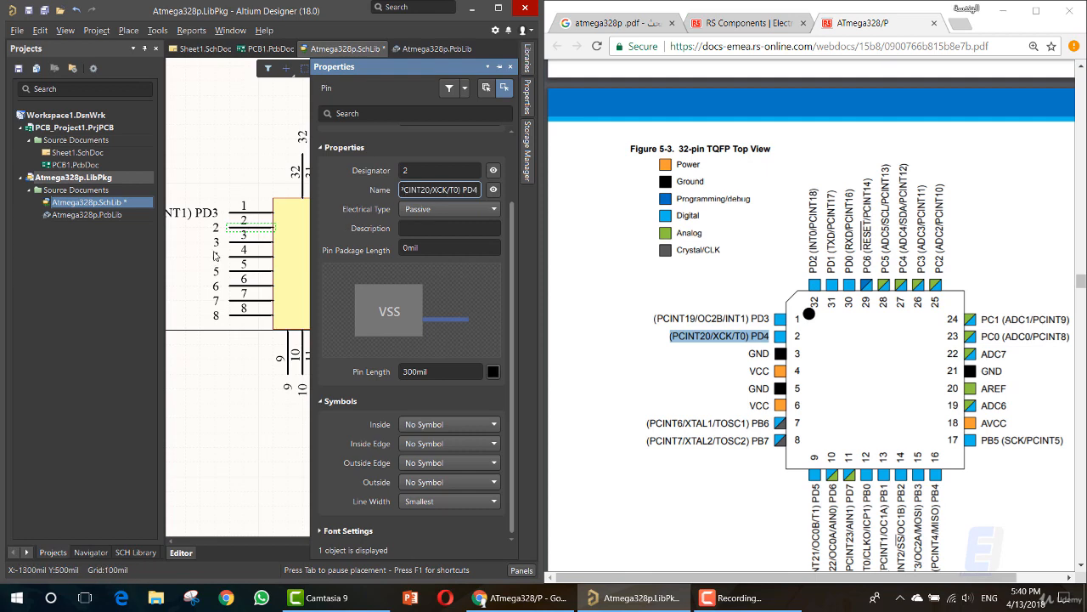
key("Return")
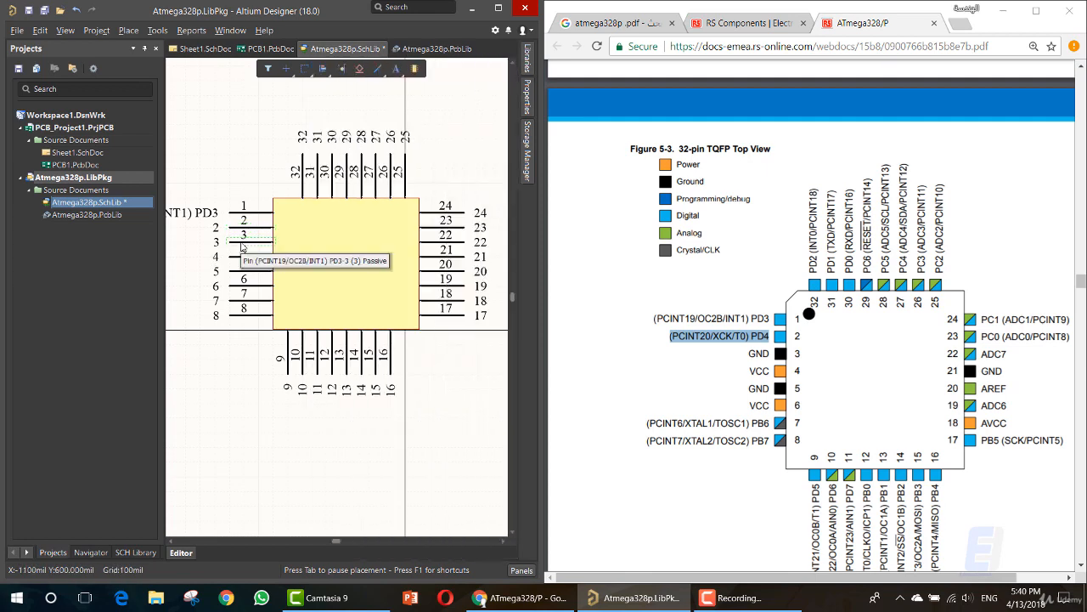
key("Tab")
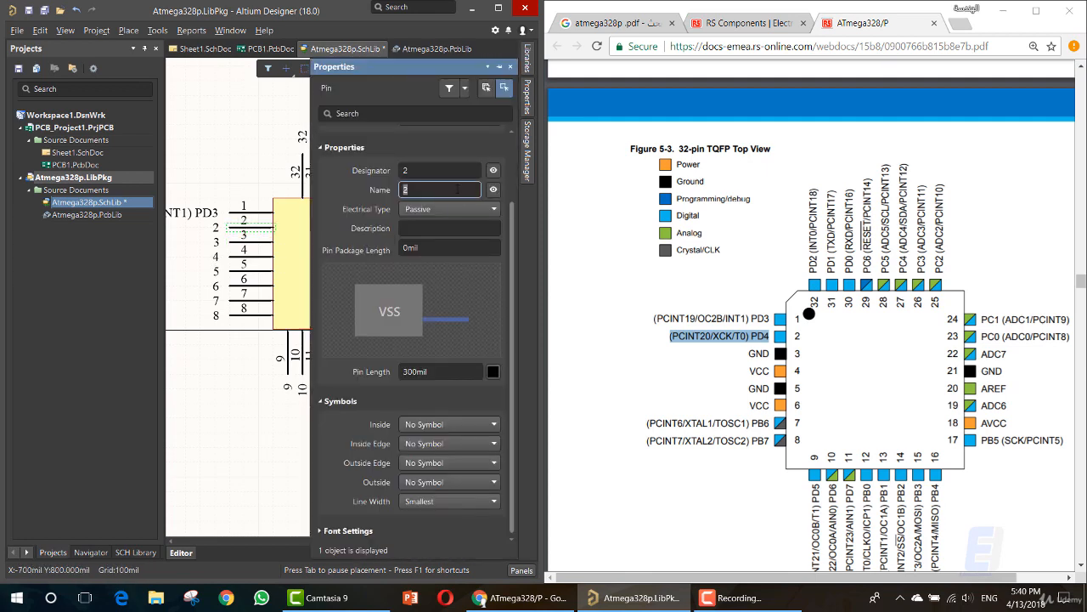
key("ctrl+v")
key("shift+Tab")
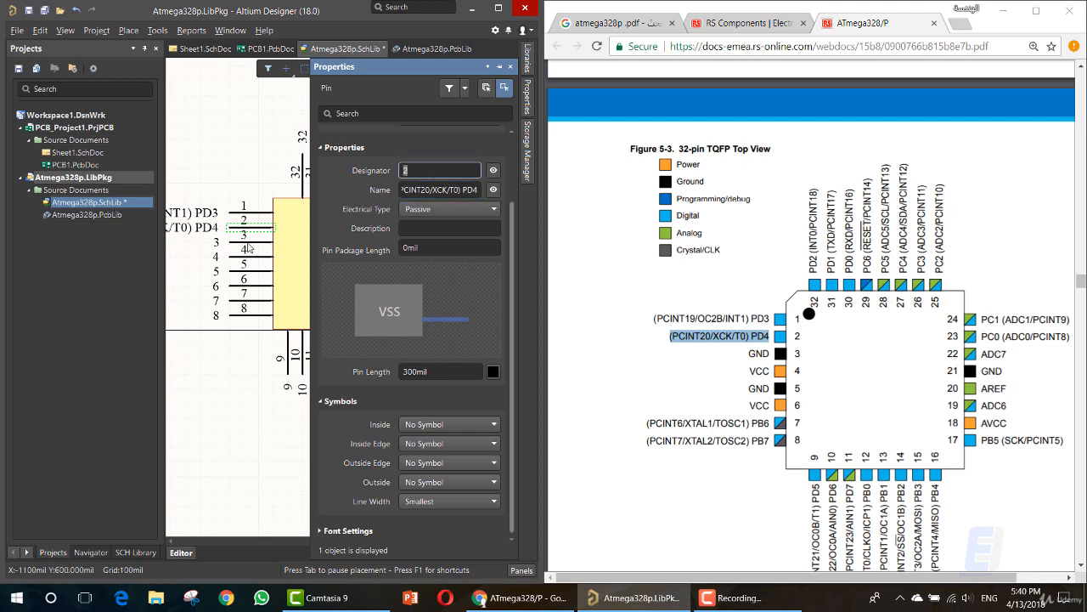
type("3")
key("Return")
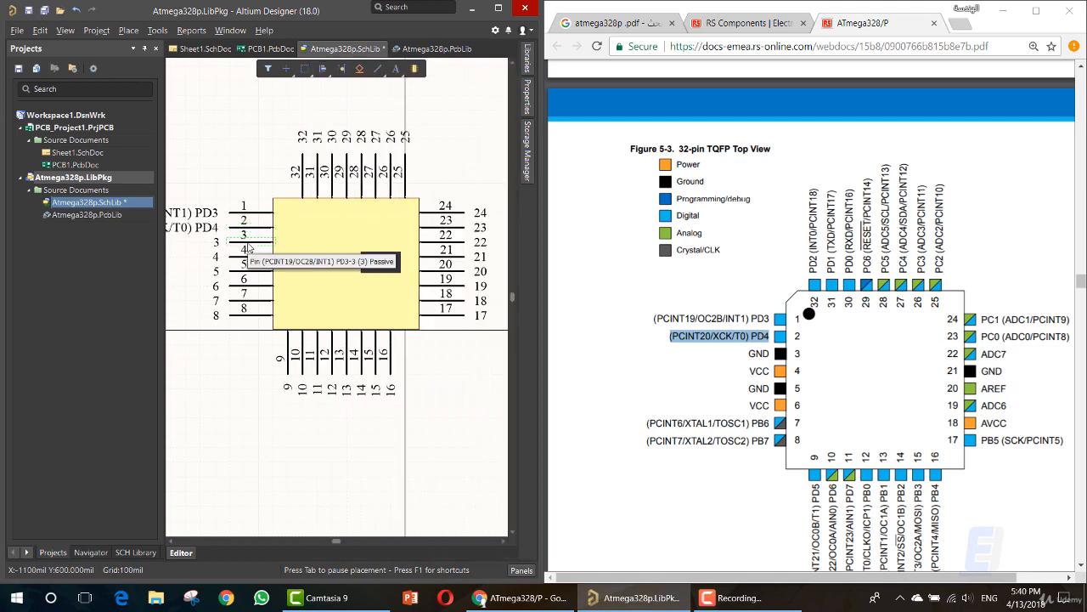
Set the name of pin 3 to GND, copied from the datasheet figure.
key("Tab")
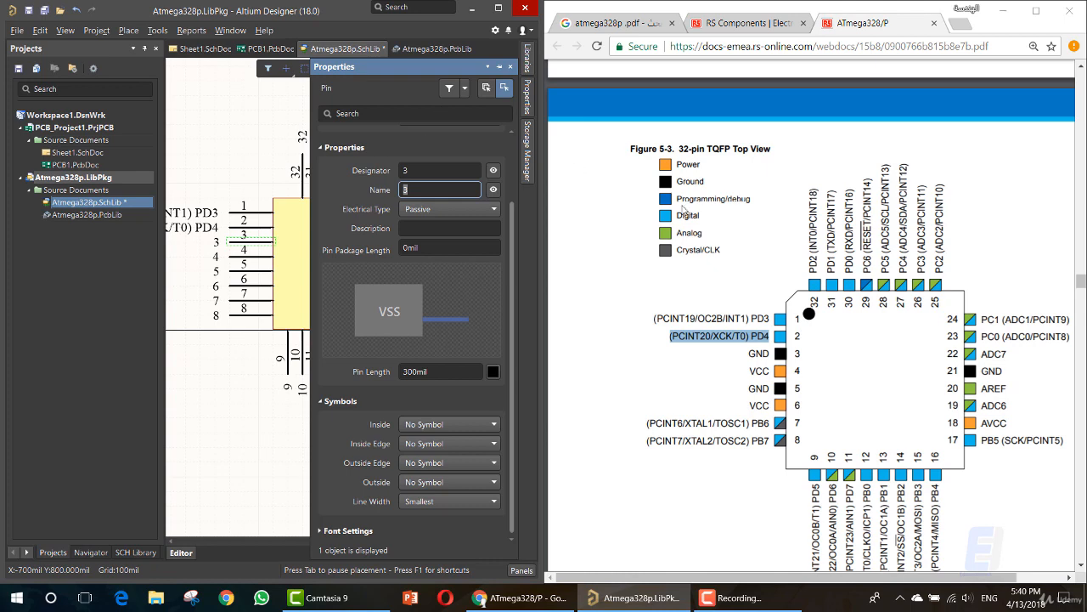
double_click(757, 354)
key("ctrl+c")
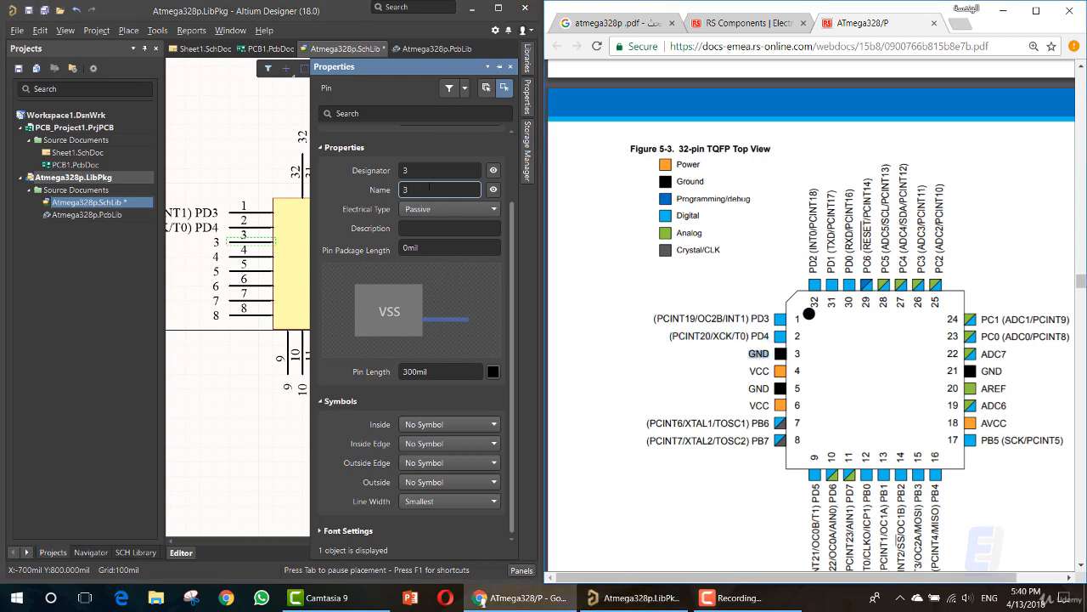
left_click(428, 188)
key("ctrl+v")
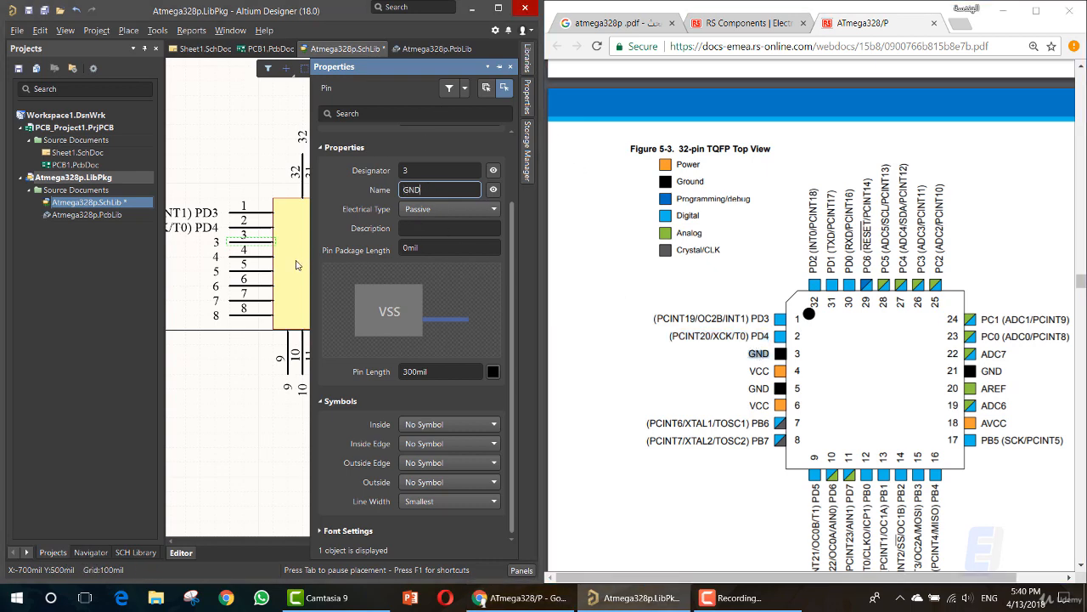
key("Return")
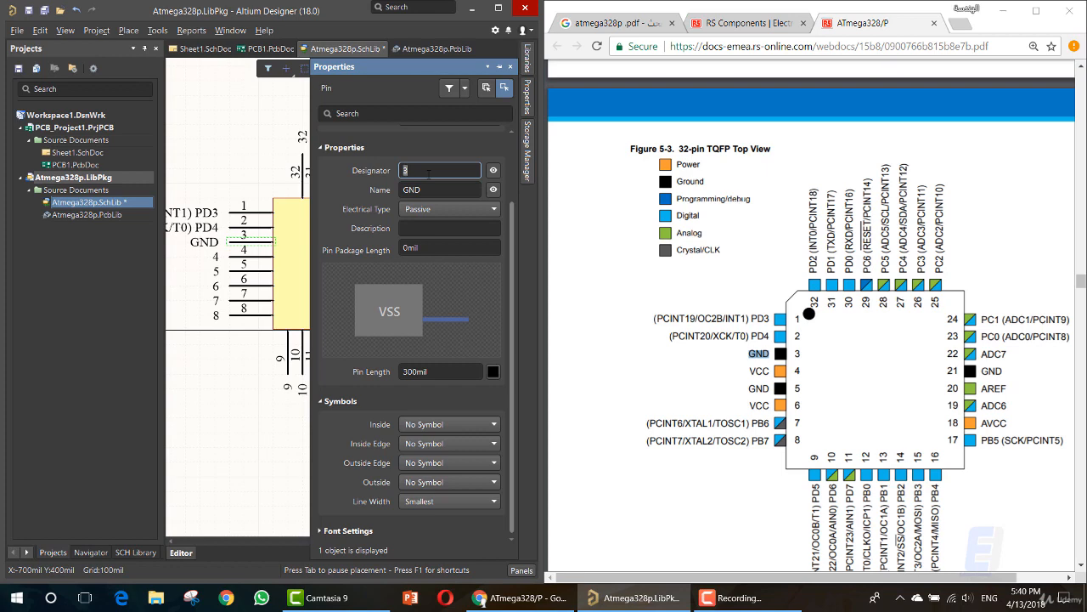
Set the name of pin 4 to VCC, copied from the datasheet figure.
double_click(244, 259)
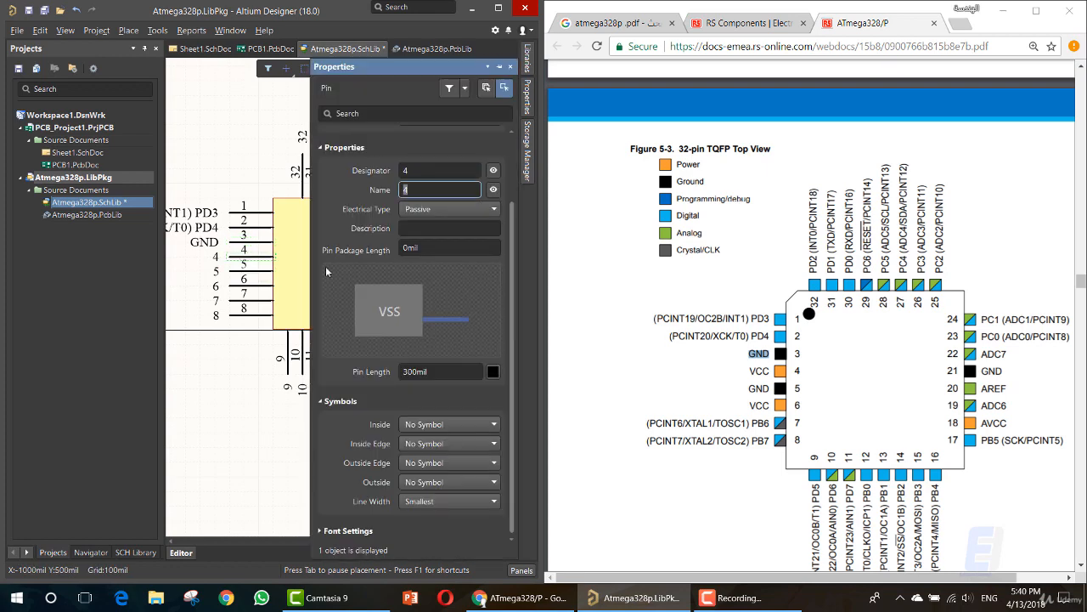
double_click(754, 374)
key("ctrl+c")
left_click(430, 186)
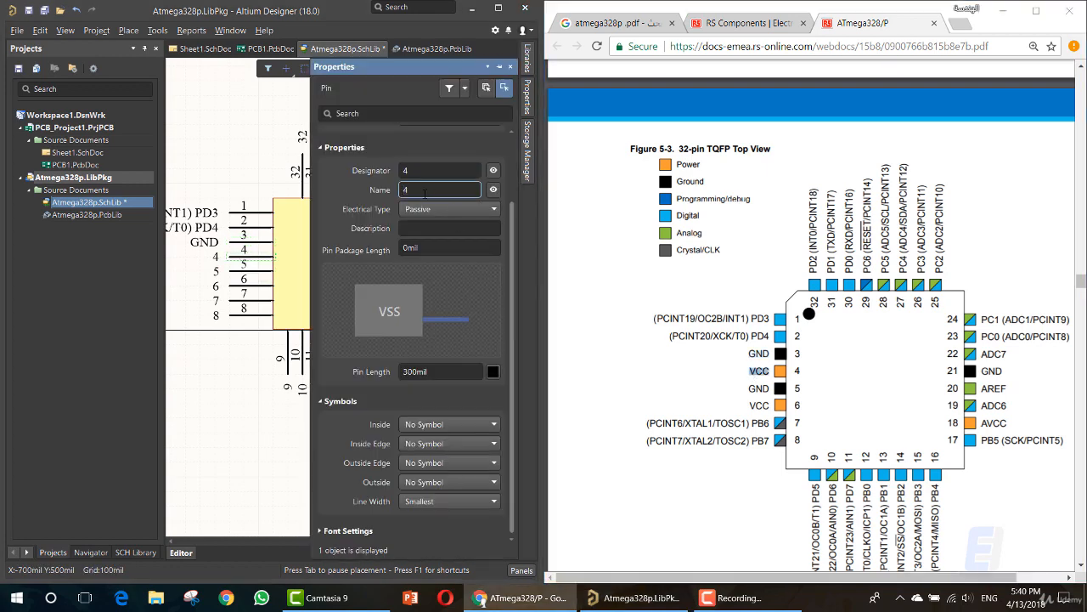
key("ctrl+v")
key("Return")
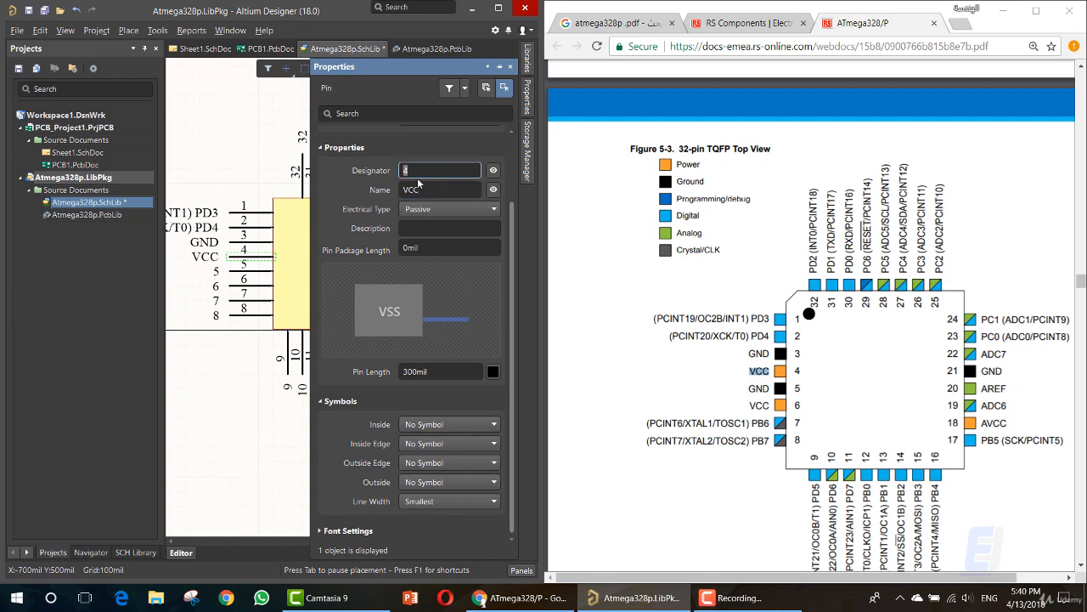
Set the name of pin 5 to GND, copied from the datasheet figure.
left_click(239, 275)
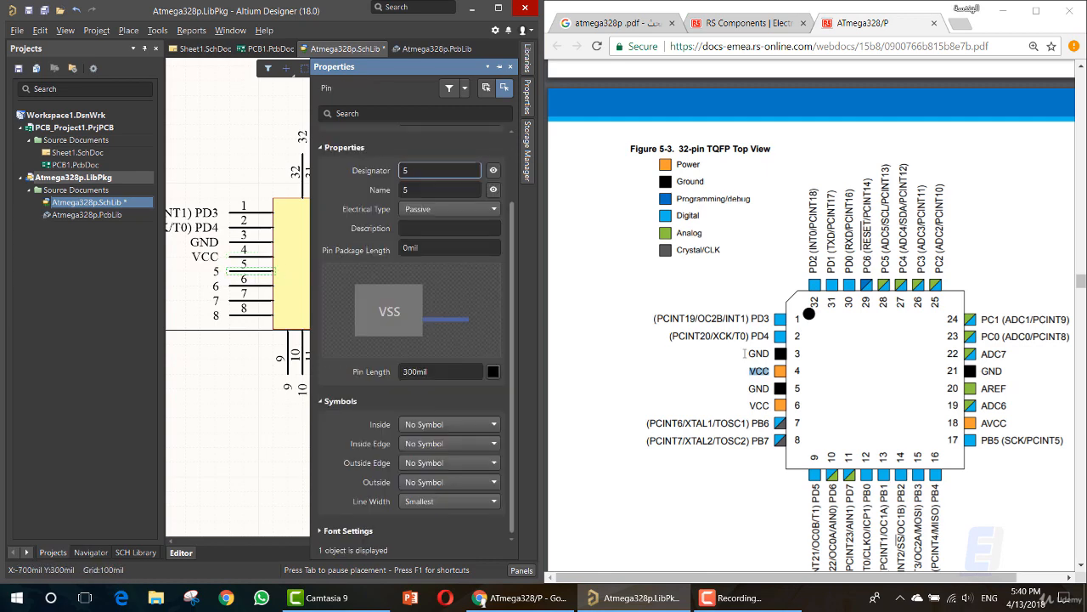
double_click(758, 389)
key("ctrl+c")
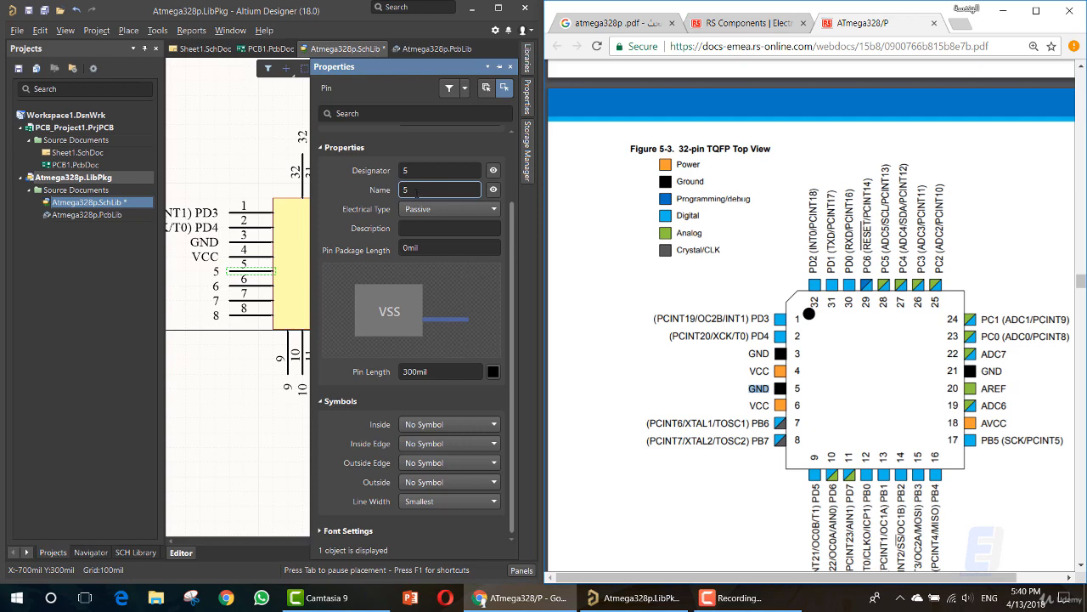
left_click(416, 191)
key("ctrl+v")
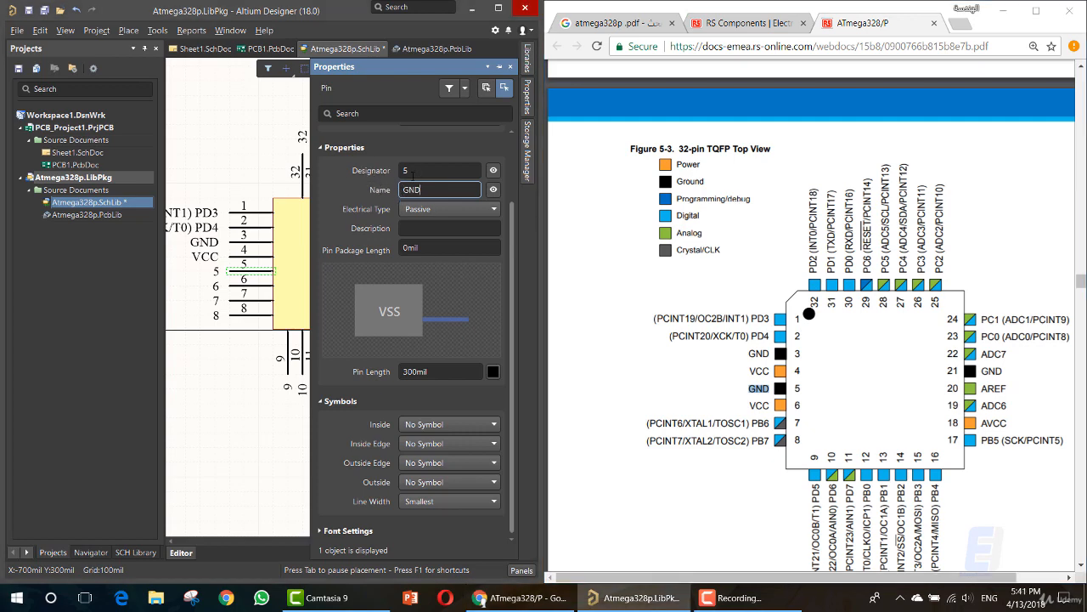
left_click(253, 272)
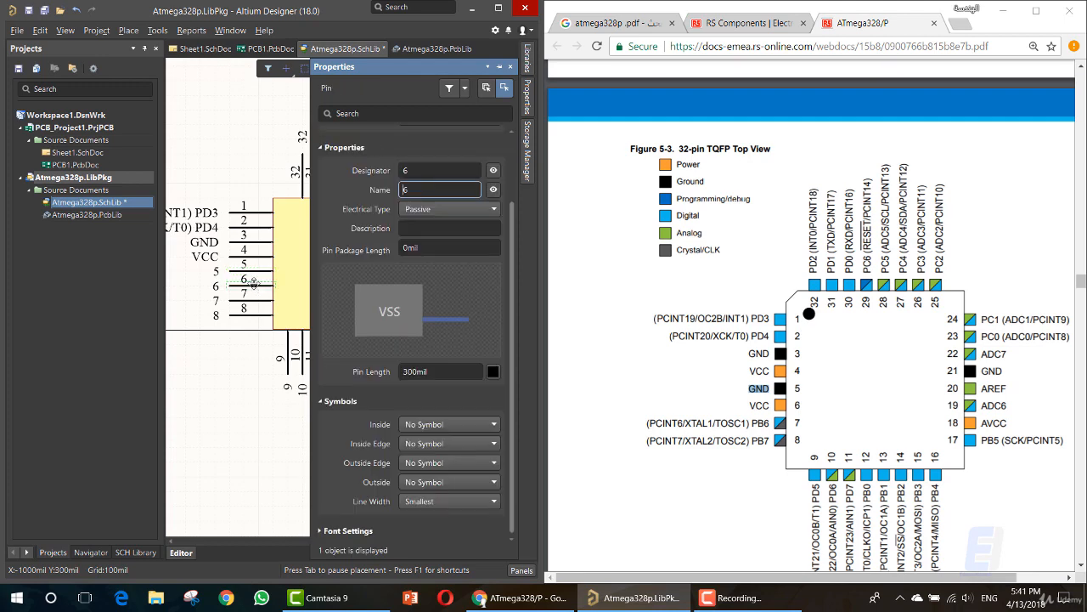
left_click(259, 272)
left_click_drag(415, 190, 392, 190)
key("ctrl+v")
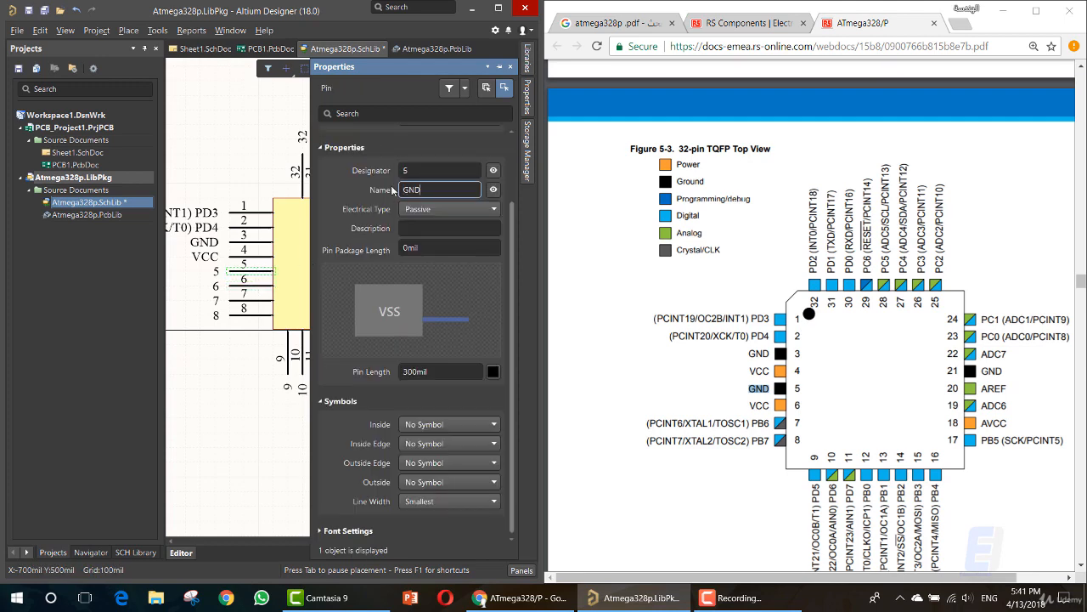
key("Return")
Set the name of pin 6 to VCC, as labelled in the datasheet figure.
left_click(258, 288)
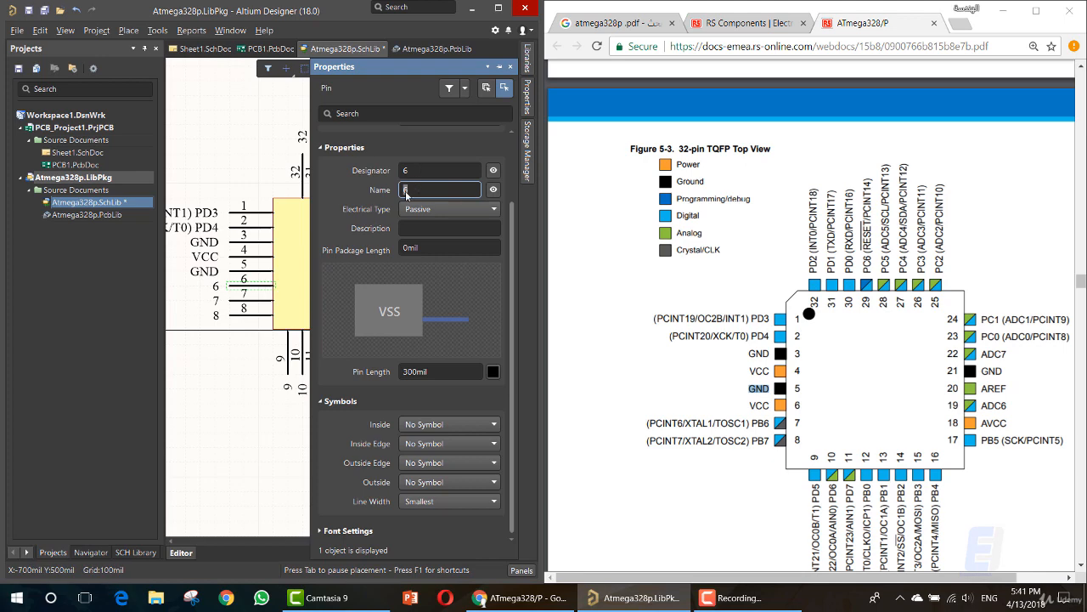
double_click(760, 406)
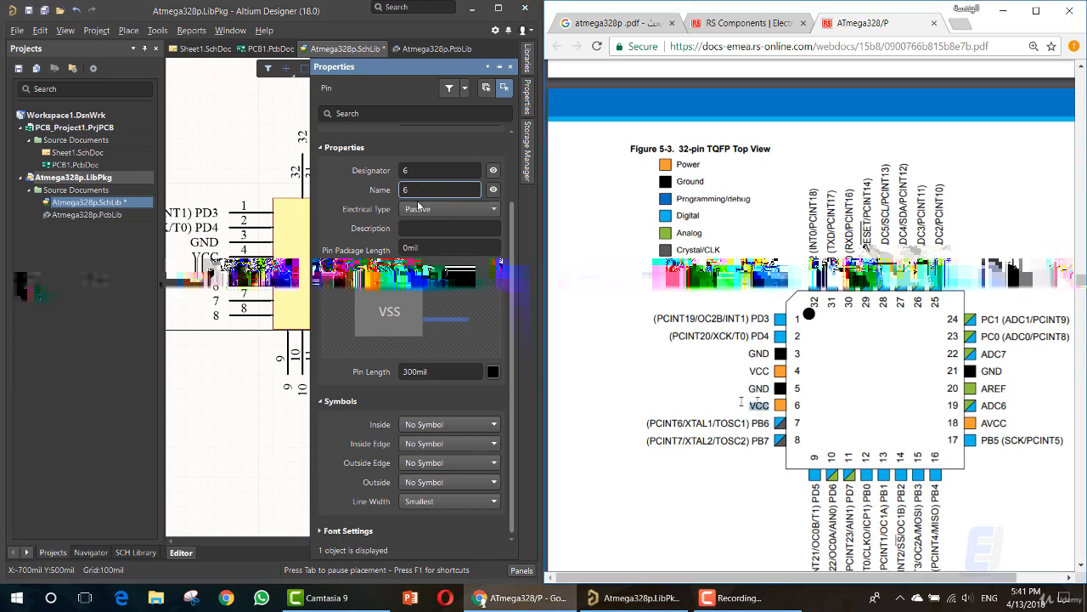
type("VCC")
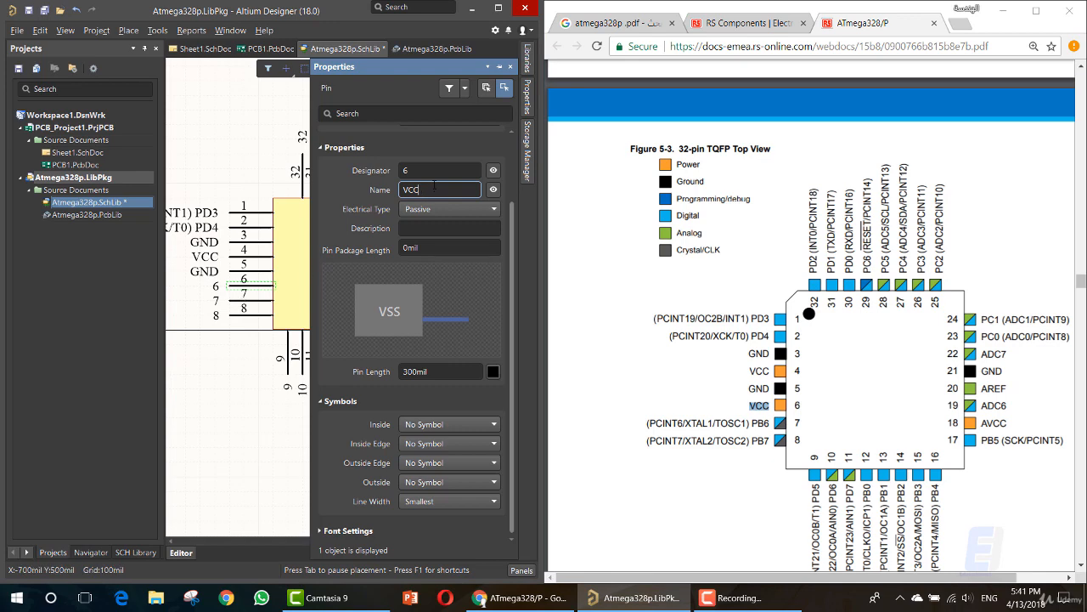
left_click(429, 169)
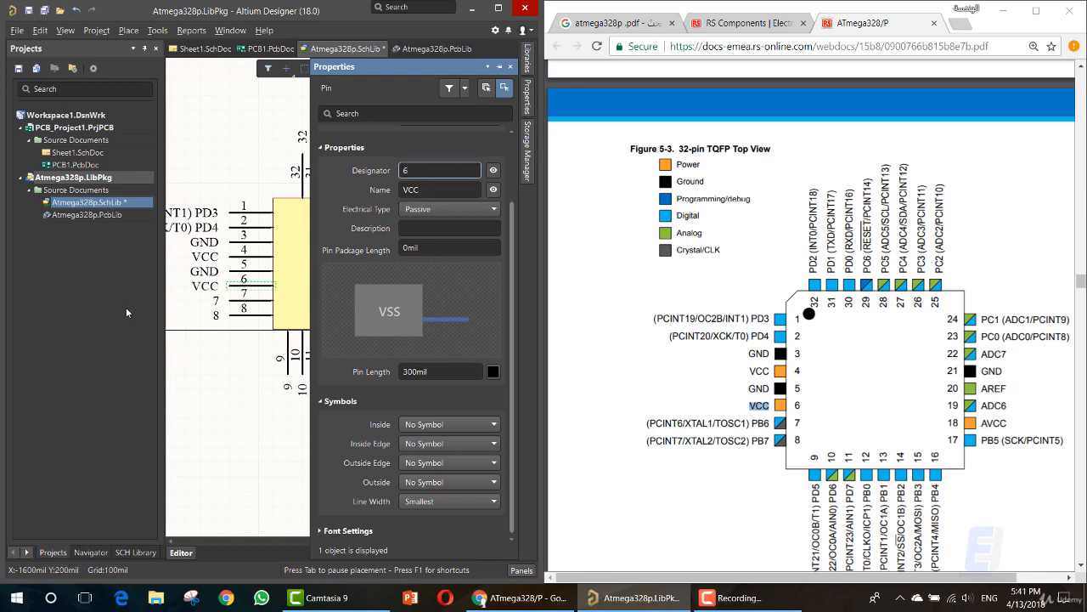
Set the name of pin 7 to (PCINT6/XTAL1/TOSC1) PB6, copied from the datasheet figure.
triple_click(761, 425)
left_click(252, 299)
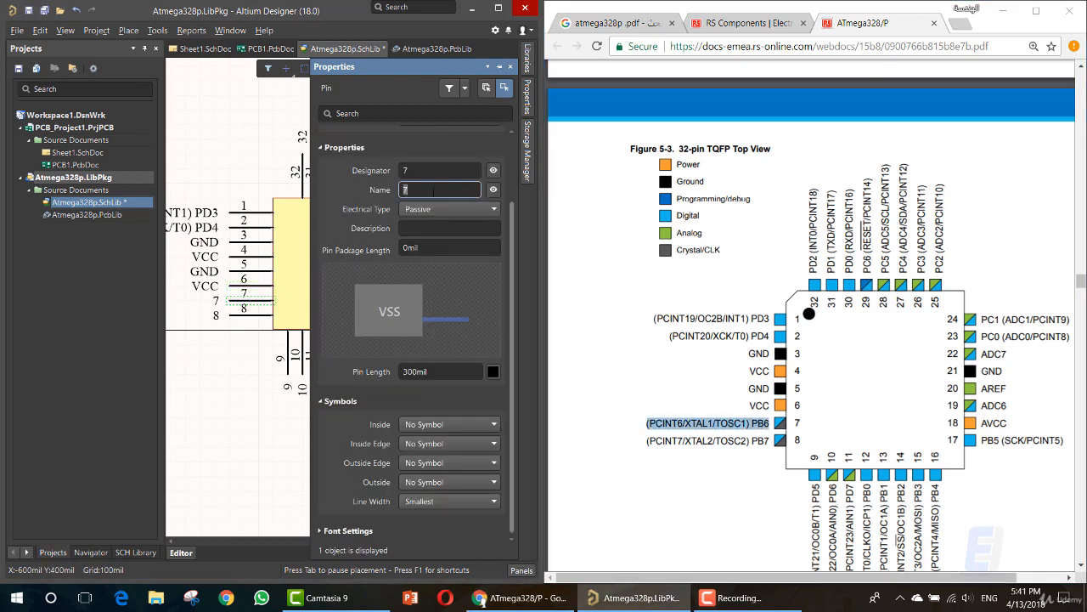
type("(PCINT6/XTAL1/TOSC1) PB6")
key("Return")
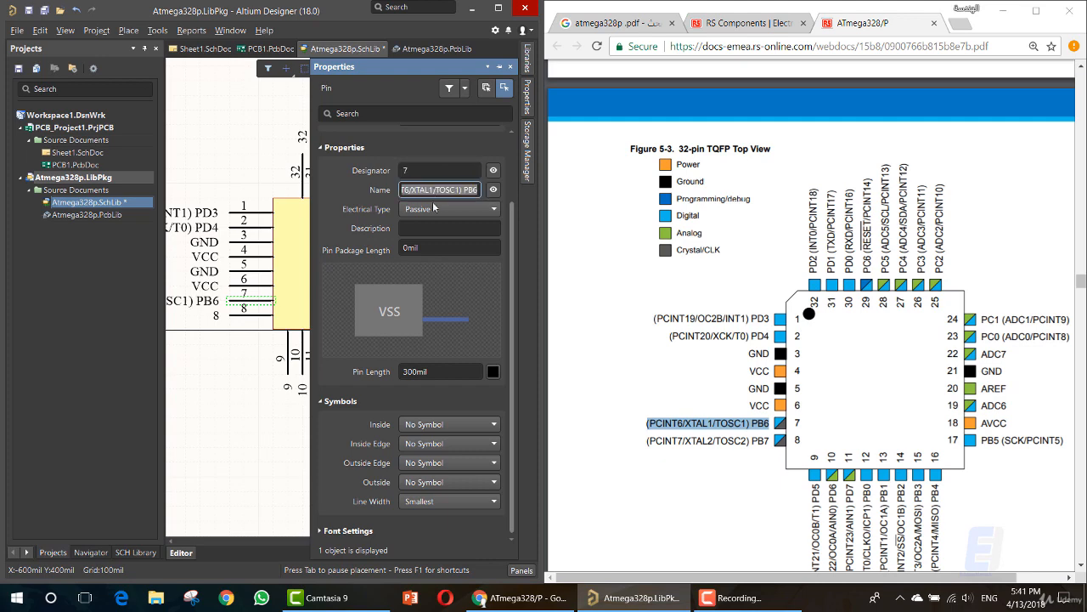
Set the name of pin 8 to (PCINT7/XTAL2/TOSC2) PB7, copied from the datasheet figure.
triple_click(742, 440)
key("ctrl+c")
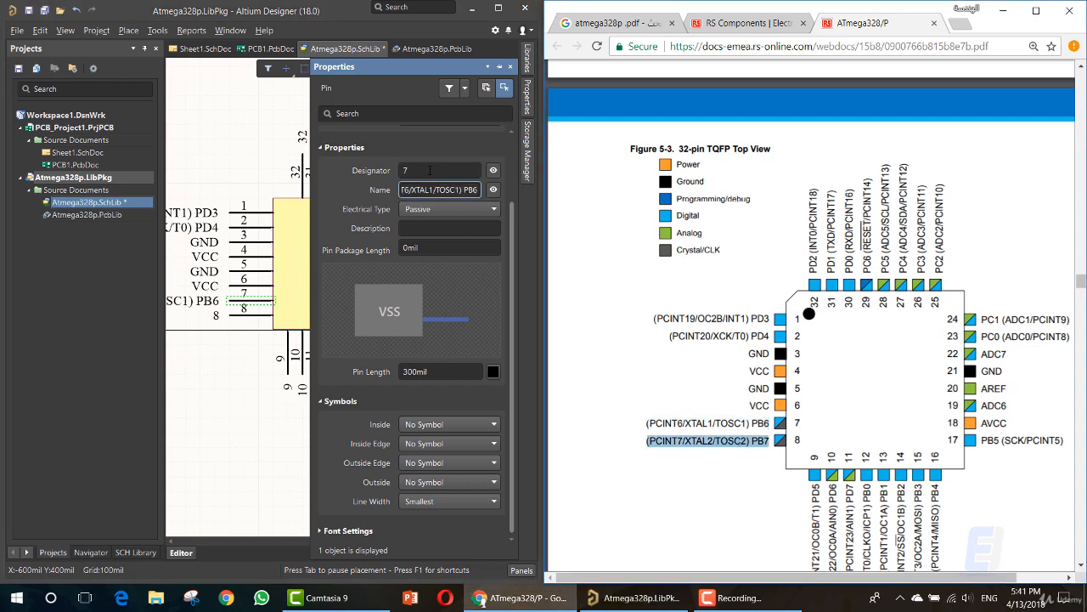
left_click(429, 170)
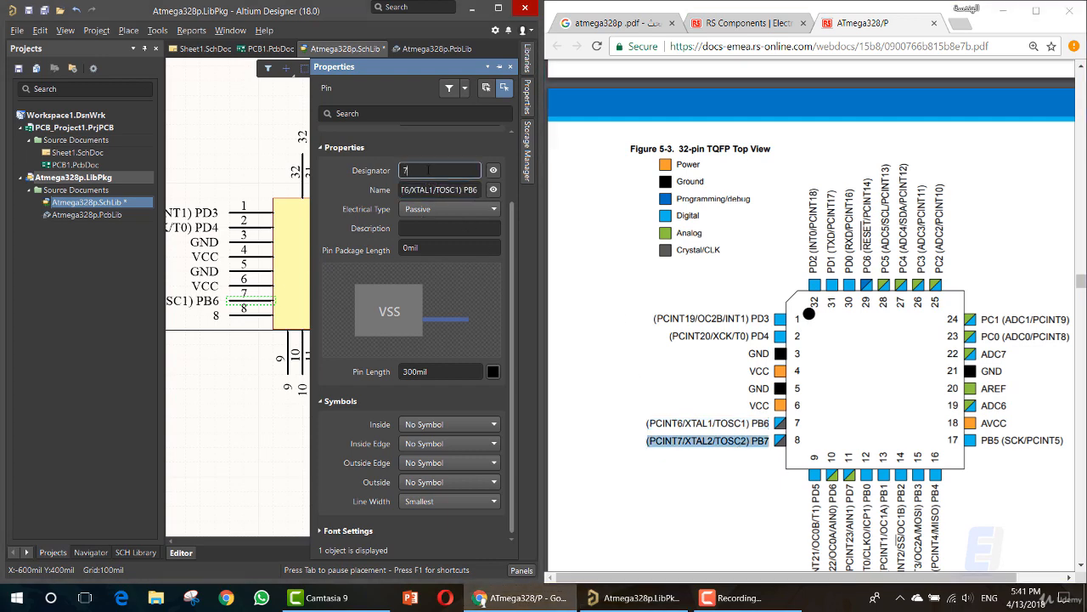
left_click(255, 320)
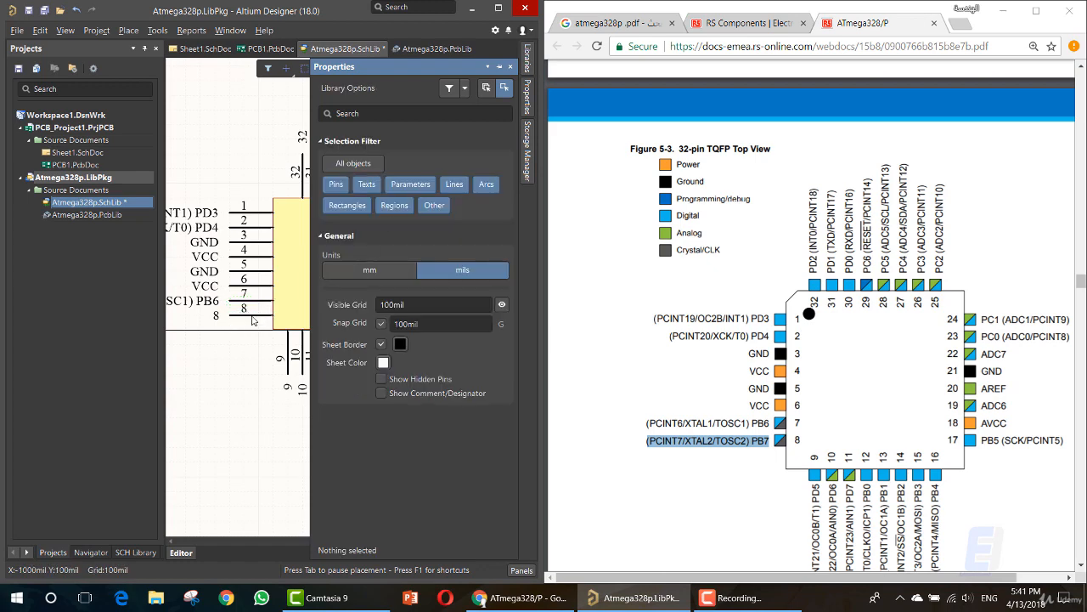
key("Tab")
key("ctrl+v")
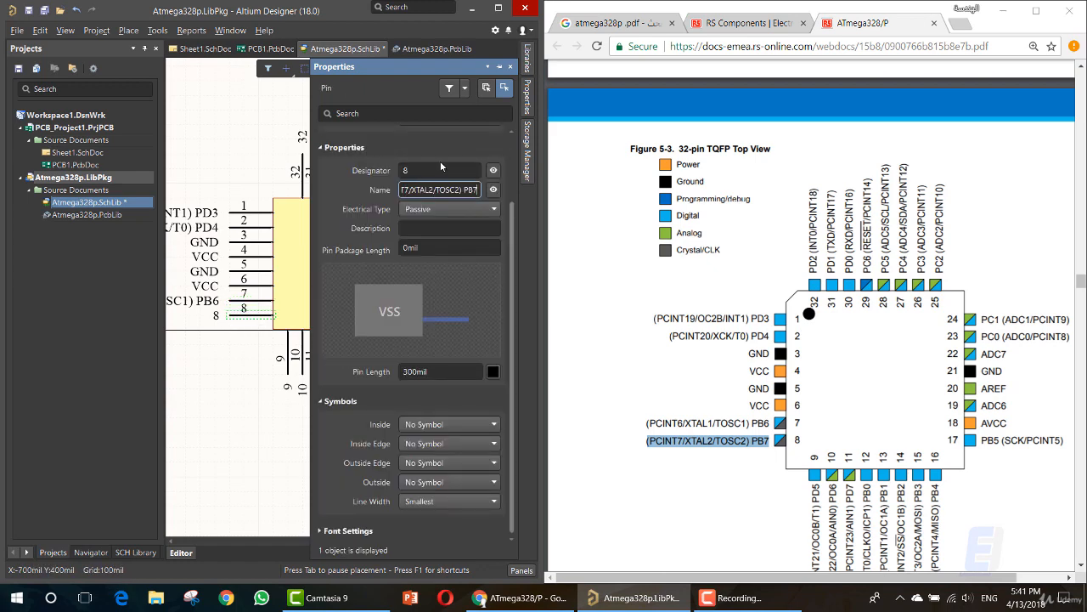
left_click(440, 170)
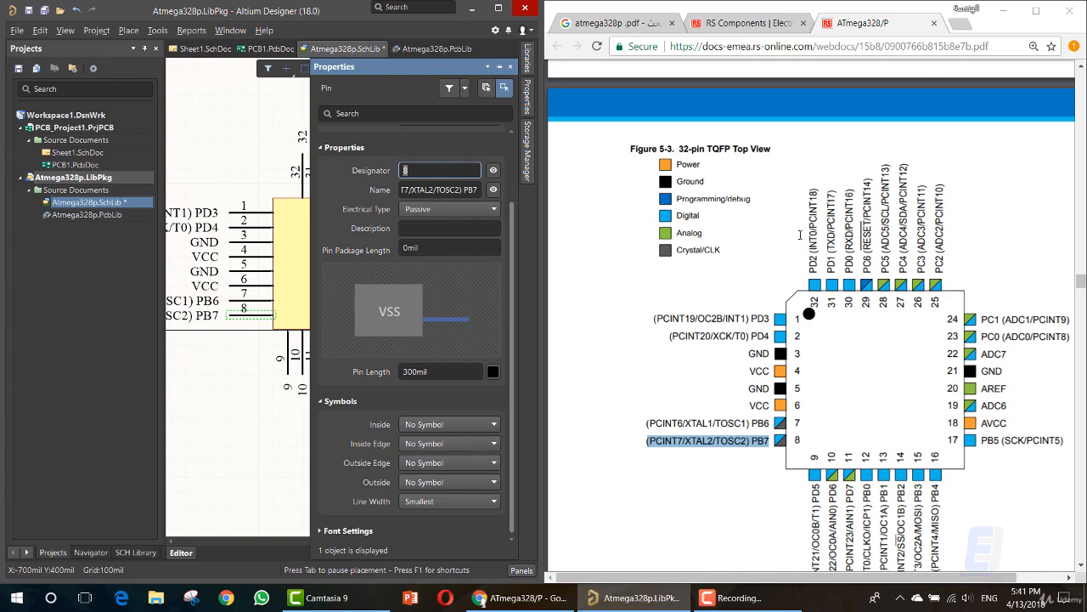
Maximize the schematic library window and examine the whole symbol with the full names of pins 1 to 8.
left_click_drag(971, 31, 2, 4)
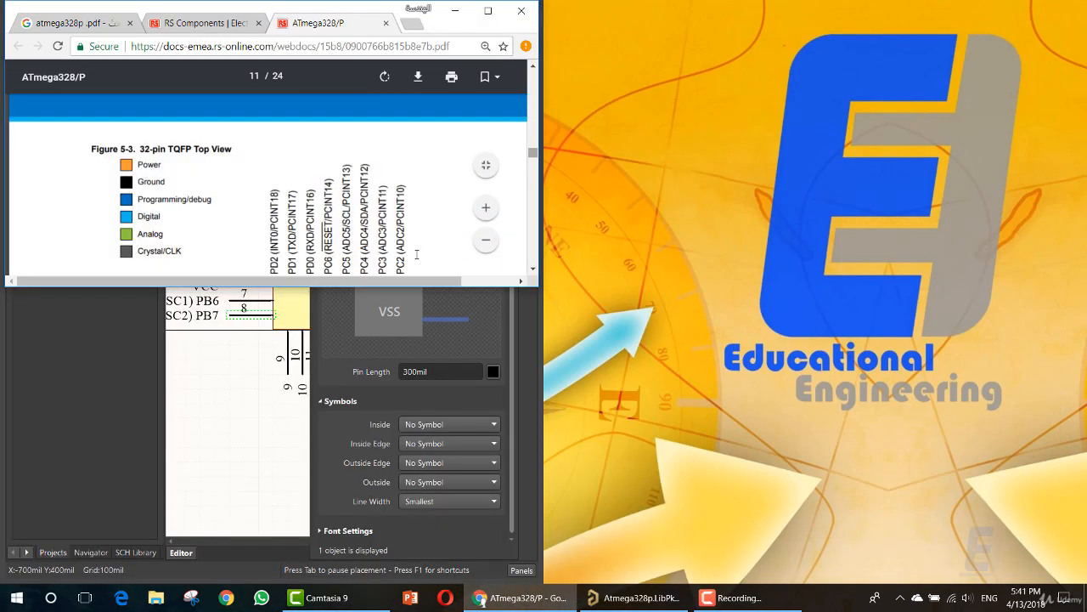
left_click_drag(479, 24, 0, 9)
left_click(498, 6)
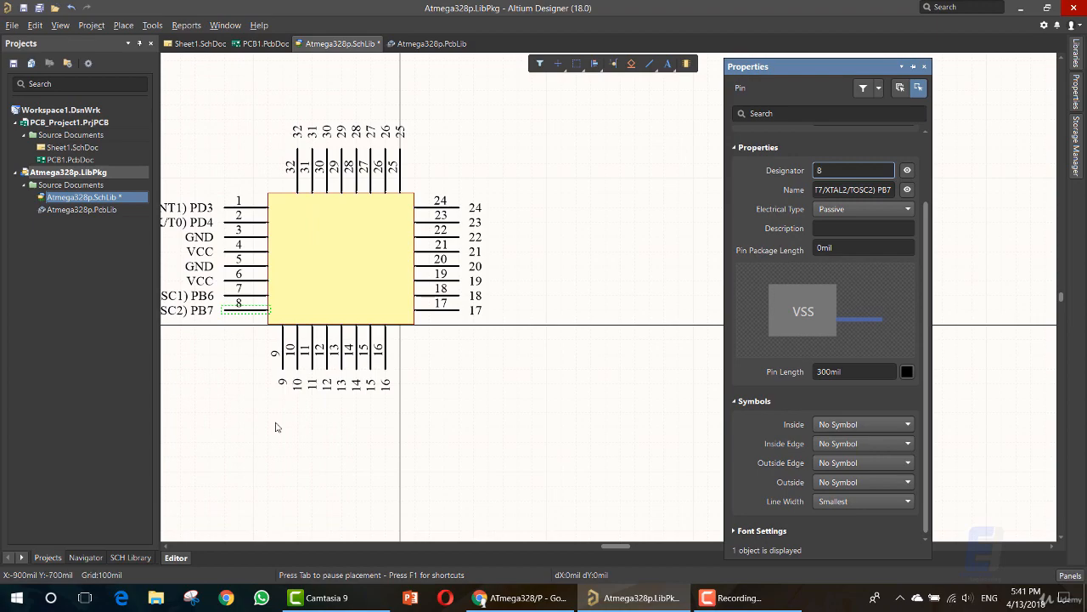
key("Escape")
scroll(289, 413, "up", 1)
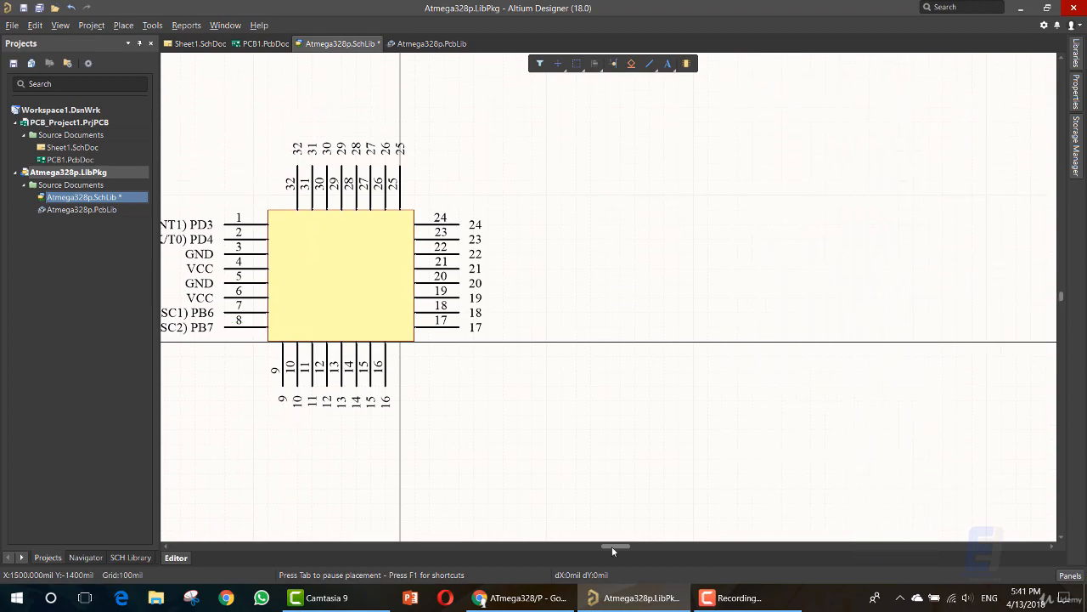
left_click_drag(612, 546, 604, 551)
scroll(613, 442, "up", 1)
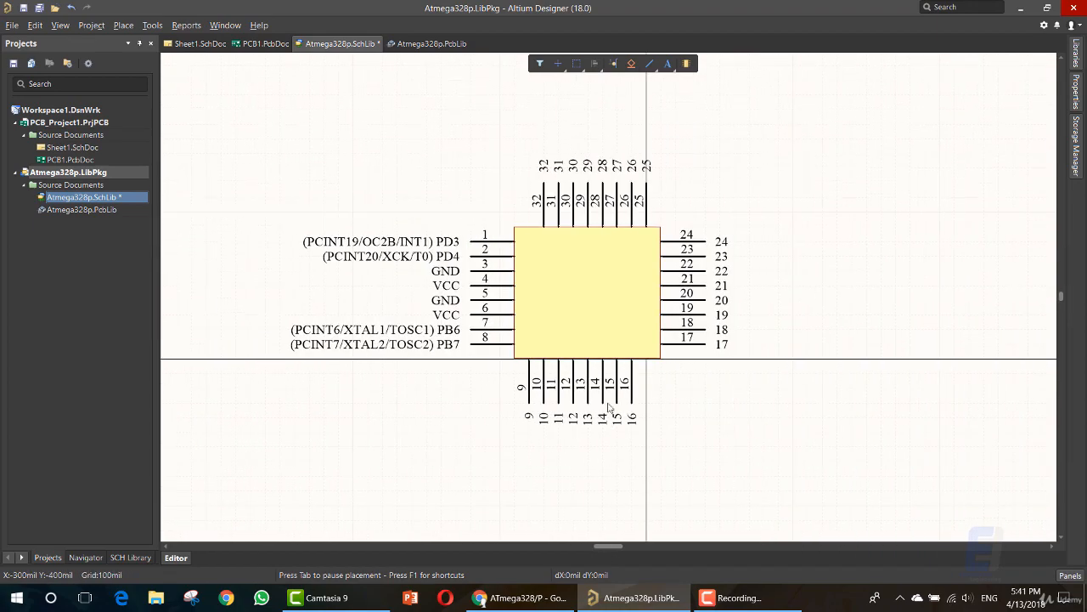
scroll(610, 410, "up", 1, "ctrl")
scroll(613, 401, "up", 2, "ctrl")
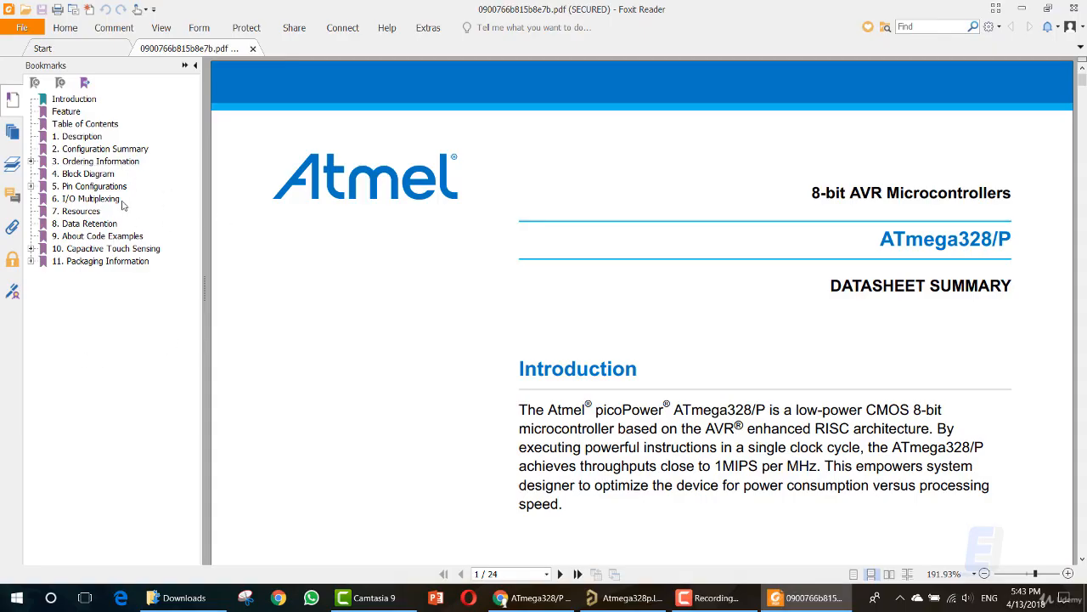
In Foxit Reader, go to the datasheet's Pin Configurations and copy the pin 9 label (PCINT21/OC0B/T1) PD5 from the 32-pin TQFP figure.
left_click(96, 189)
scroll(508, 272, "down", 12)
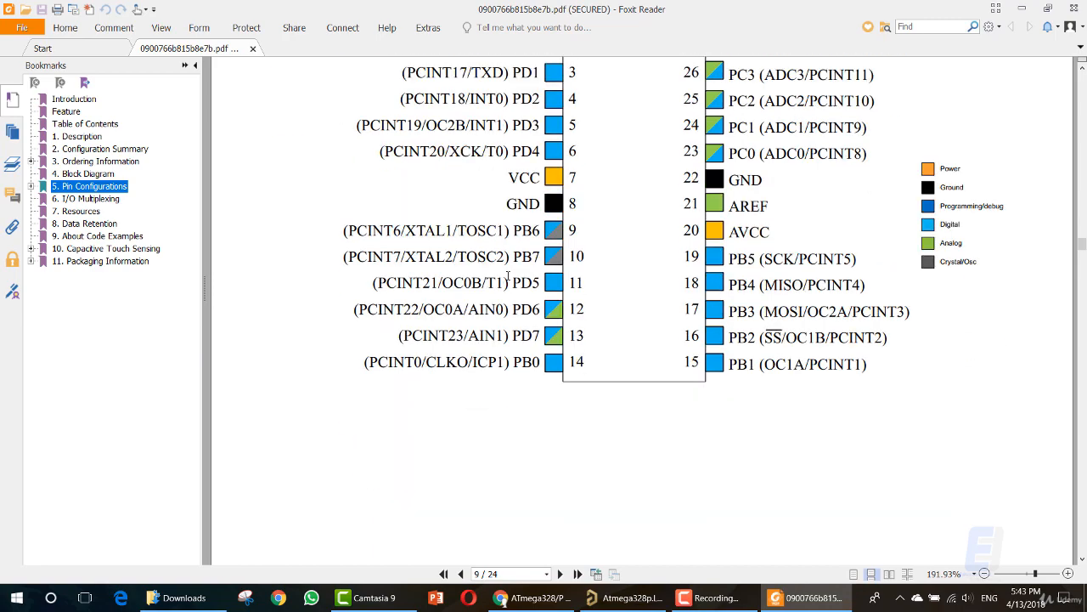
scroll(515, 296, "down", 10)
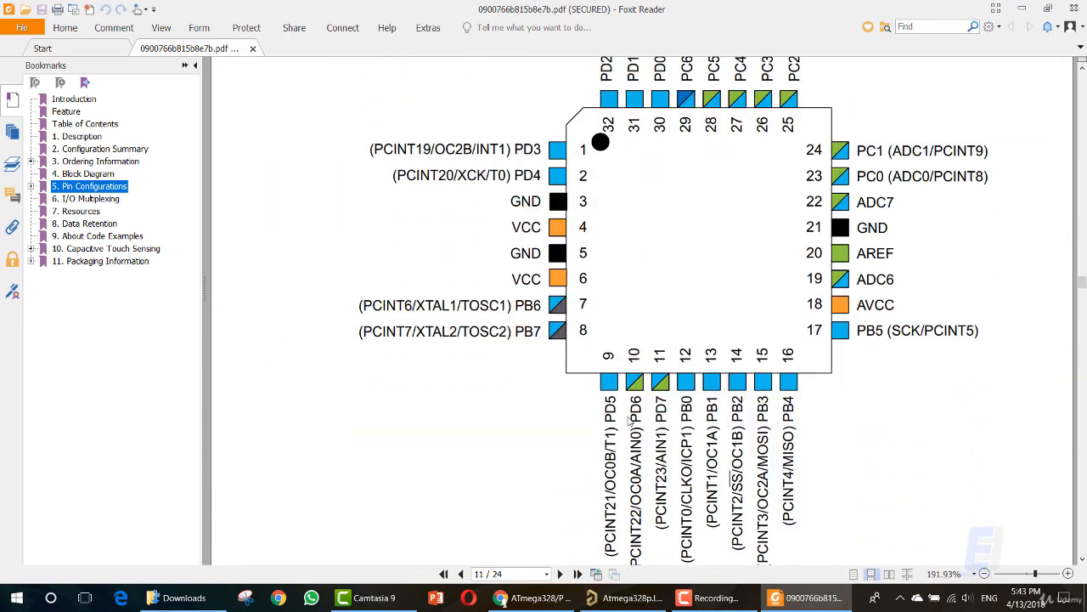
scroll(629, 419, "down", 3)
left_click_drag(609, 293, 607, 454)
key("ctrl+c")
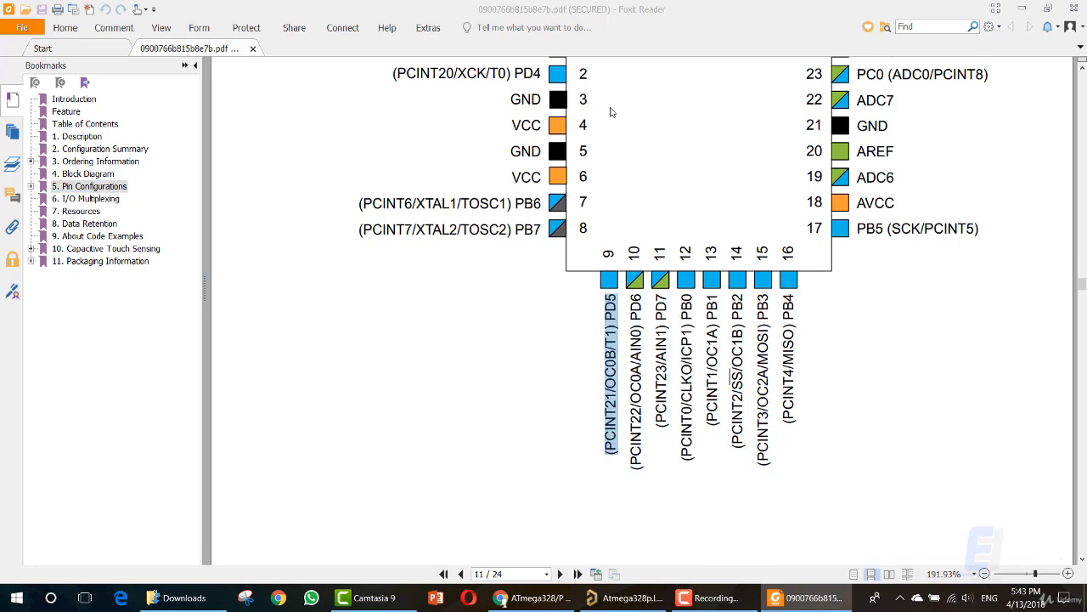
Place the datasheet side by side with the schematic library and set the name of pin 9 to the copied label (PCINT21/OC0B/T1) PD5.
left_click_drag(704, 10, 1086, 204)
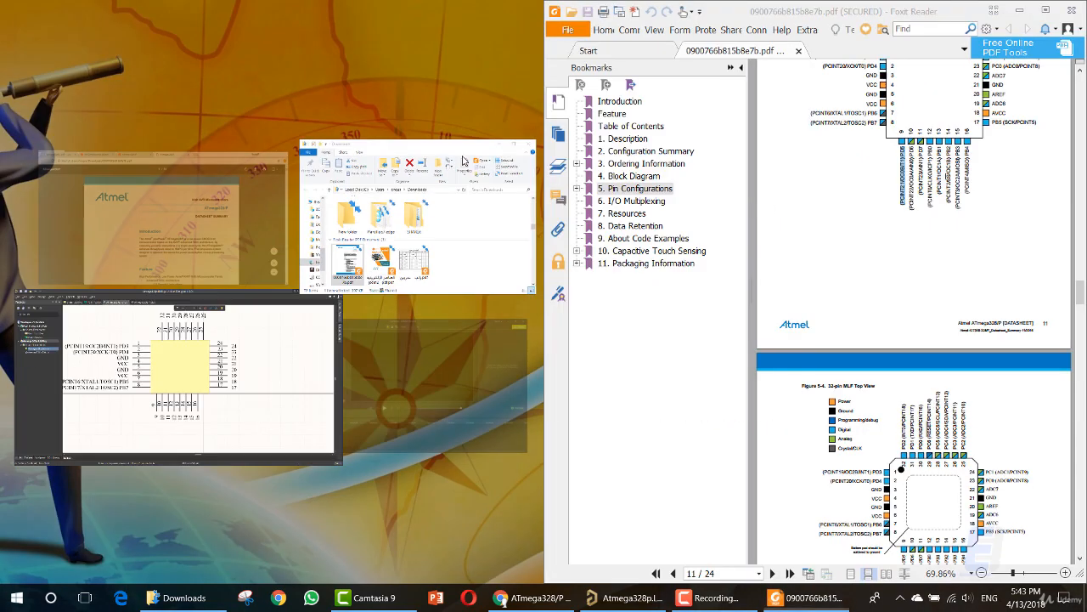
left_click(207, 374)
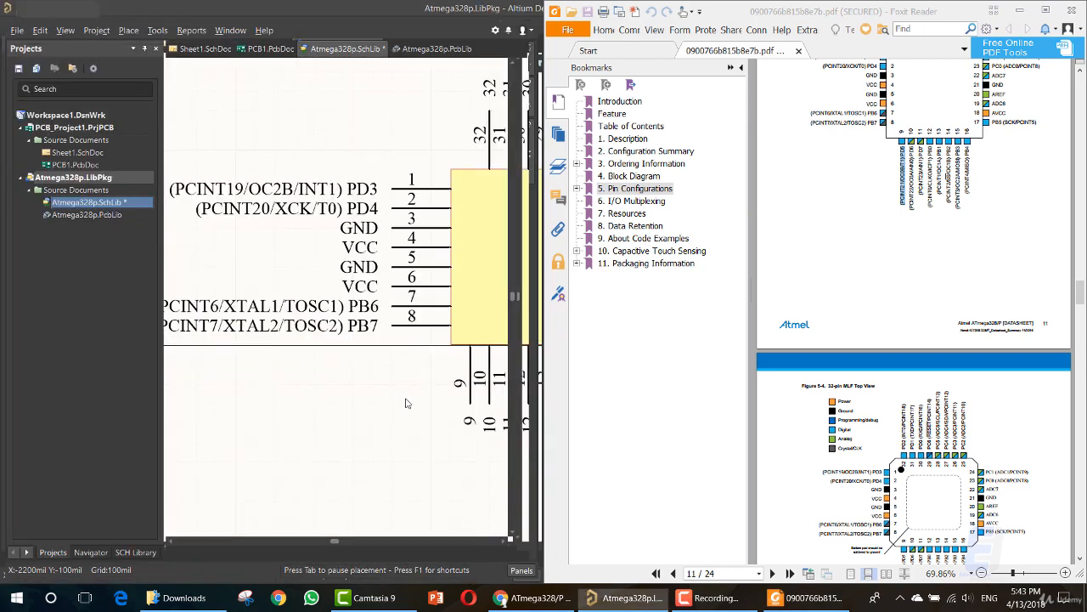
left_click(503, 541)
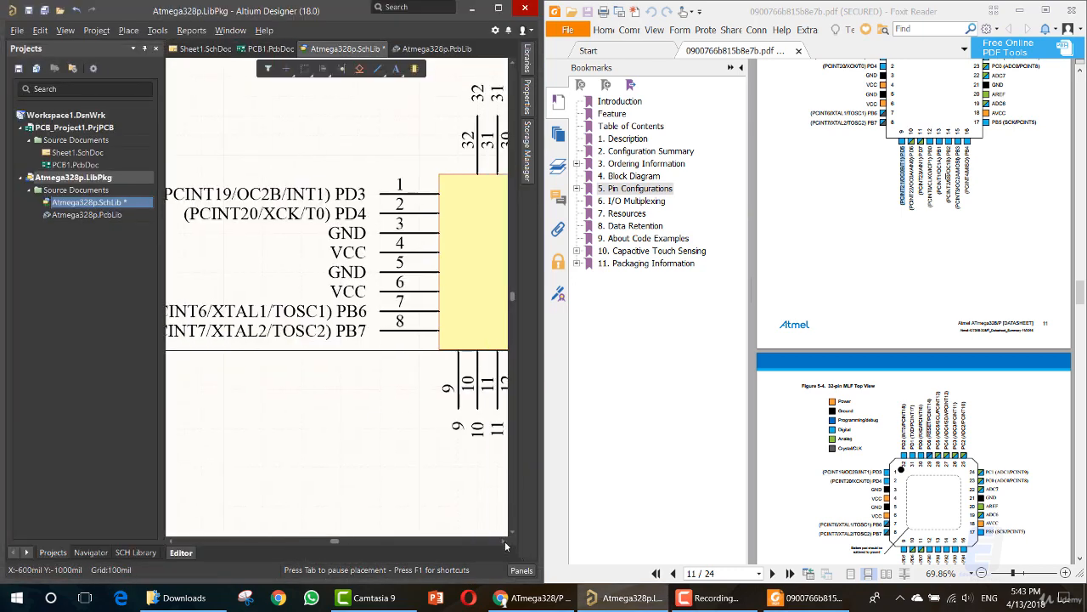
left_click(503, 541)
left_click(503, 541)
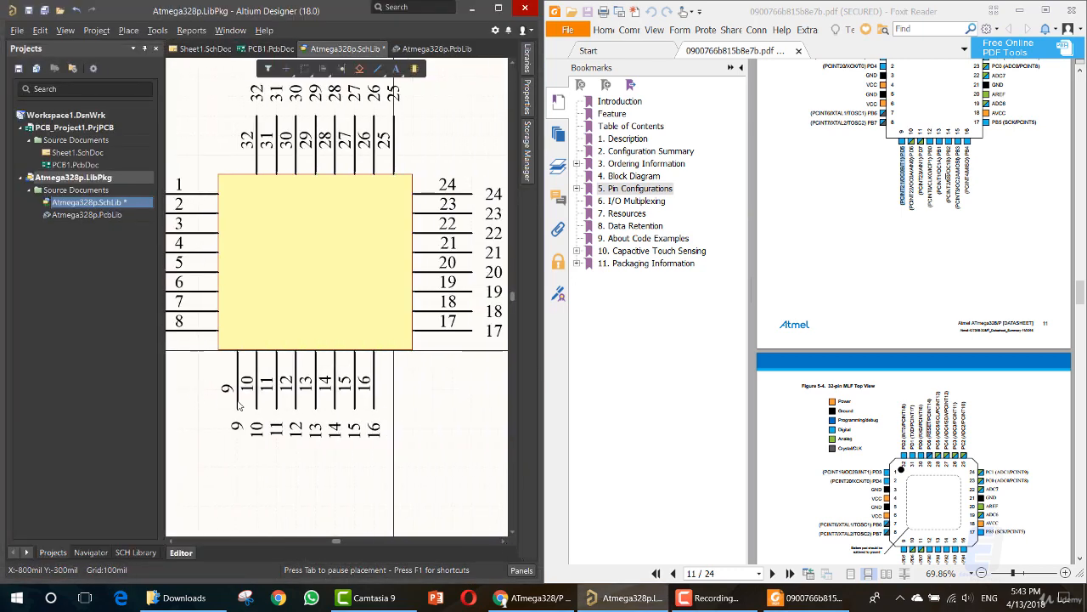
key("Tab")
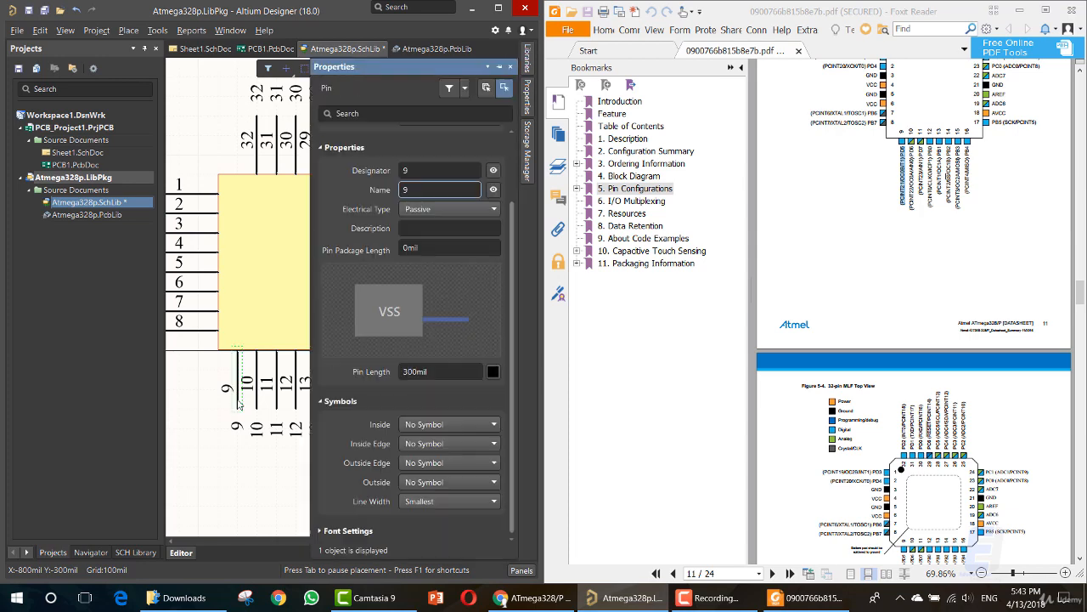
key("ctrl+v")
left_click(425, 169)
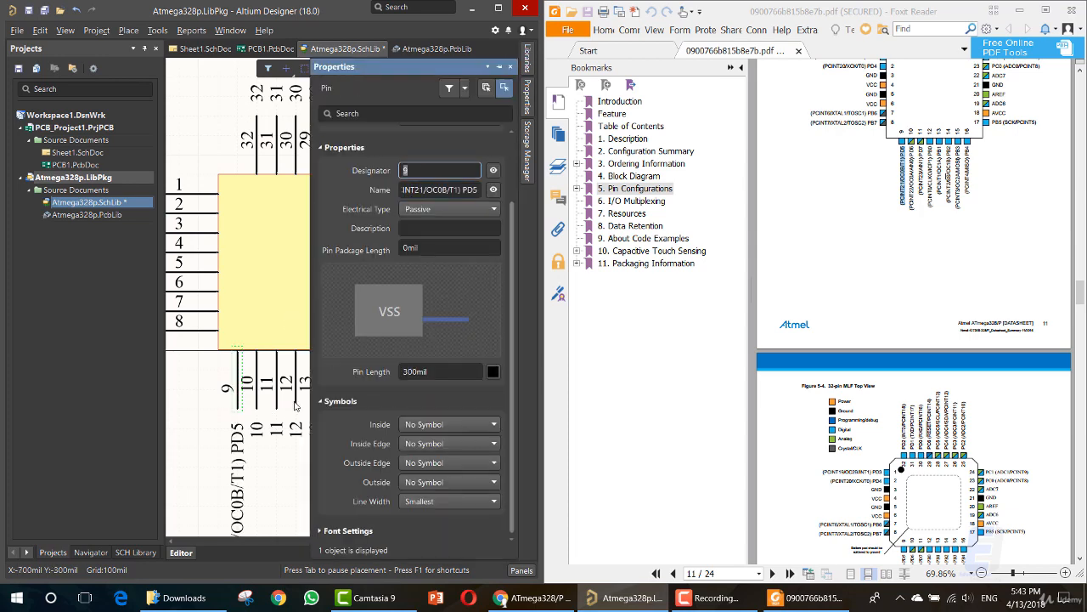
Set the name of pin 10 to (PCINT22/OC0A/AIN0) PD6, copied from the datasheet figure.
left_click(742, 68)
triple_click(822, 232)
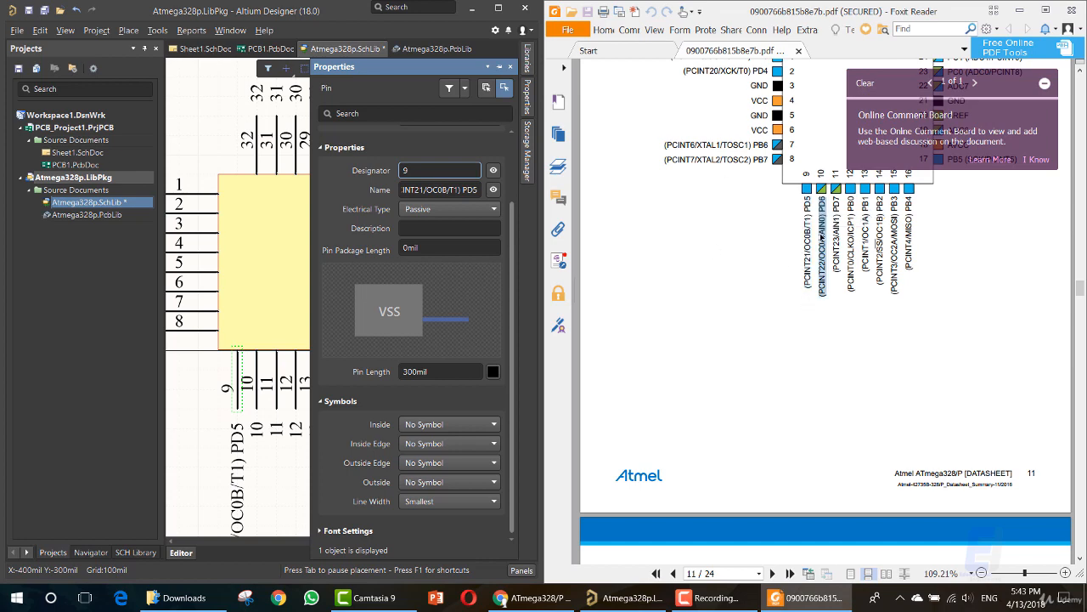
left_click(256, 404)
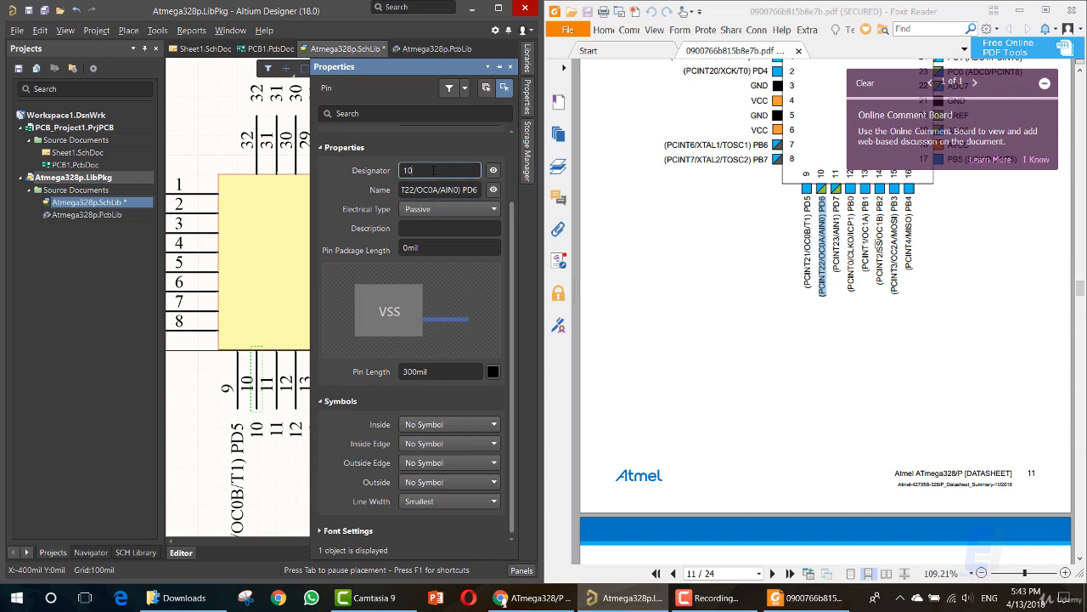
Set the name of pin 11 to (PCINT23/AIN1) PD7, copied from the datasheet figure.
triple_click(836, 231)
key("ctrl+c")
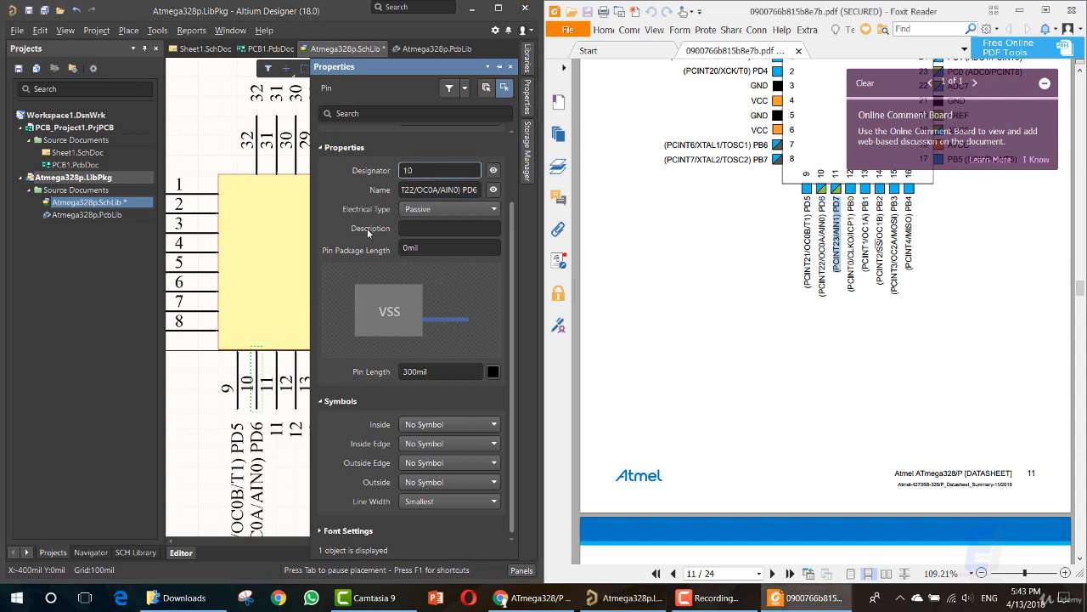
double_click(275, 389)
key("ctrl+v")
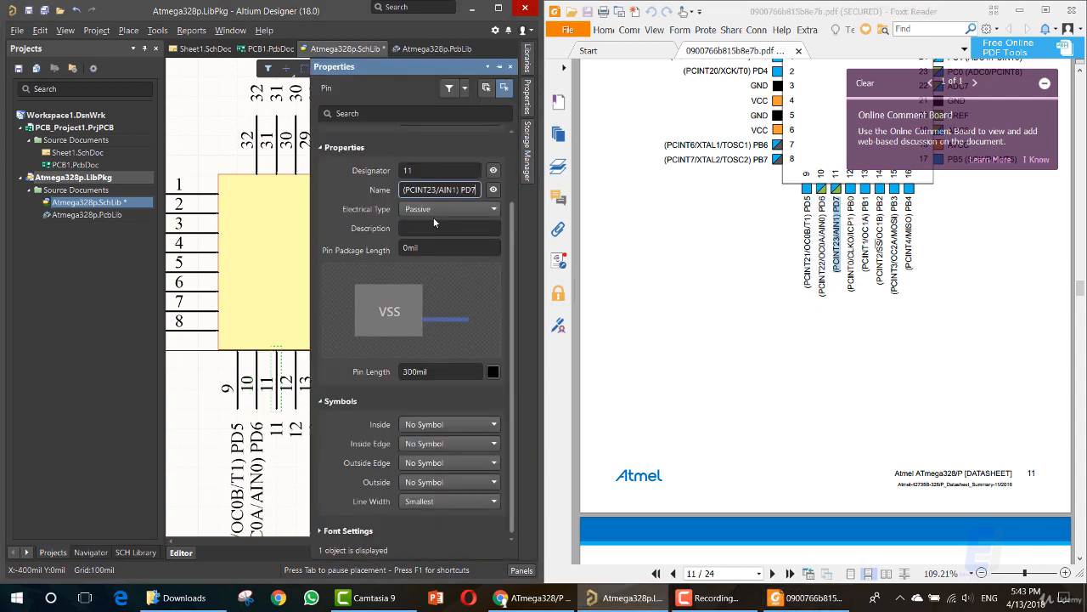
Set the name of pin 12 to (PCINT0/CLKO/ICP1) PB0, copied from the datasheet figure.
triple_click(850, 214)
key("ctrl+c")
left_click(294, 394)
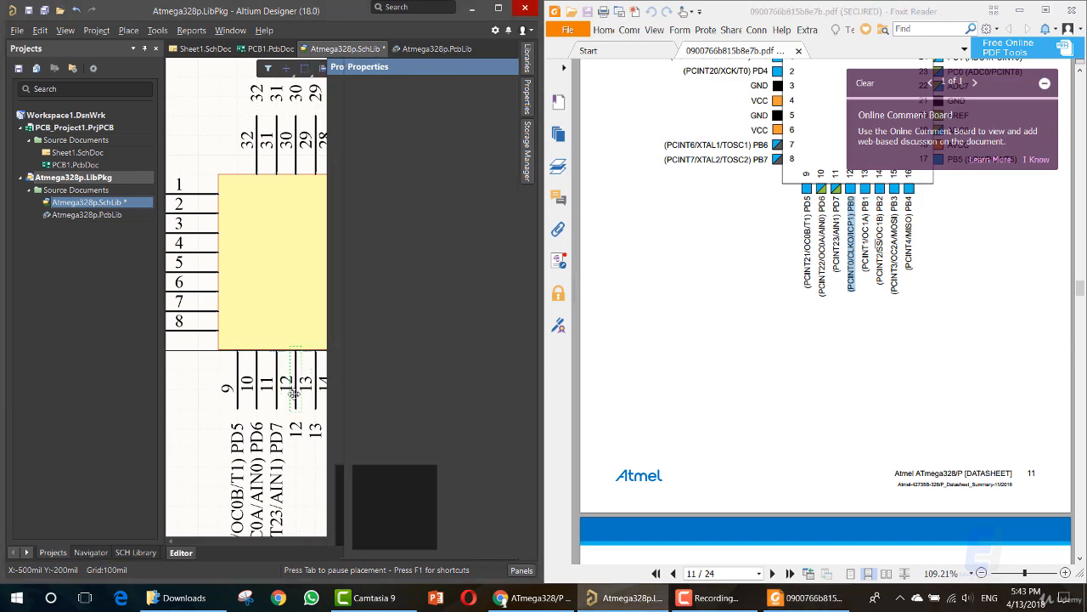
double_click(294, 395)
key("ctrl+v")
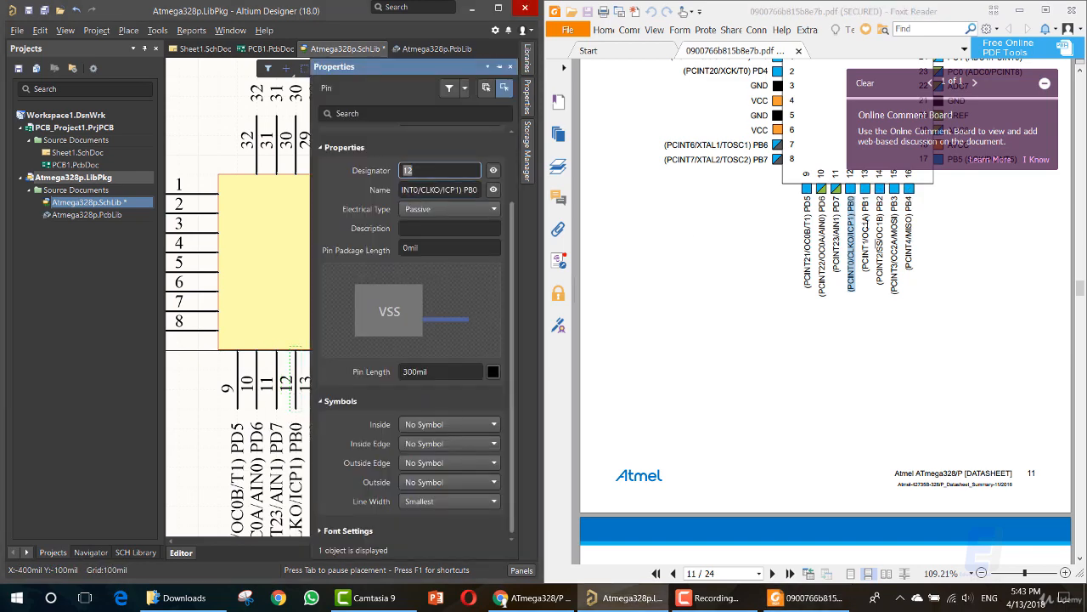
Set the name of pin 13 to (PCINT1/OC1A) PB1, copied from the datasheet figure.
triple_click(866, 231)
key("ctrl+c")
left_click(307, 392)
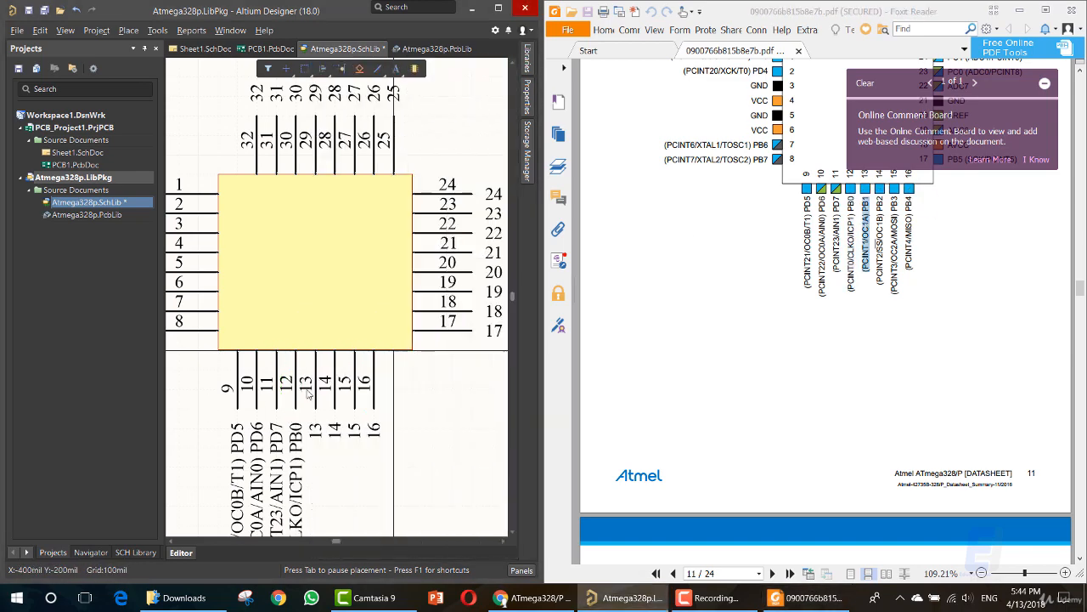
double_click(316, 384)
key("ctrl+v")
left_click(432, 170)
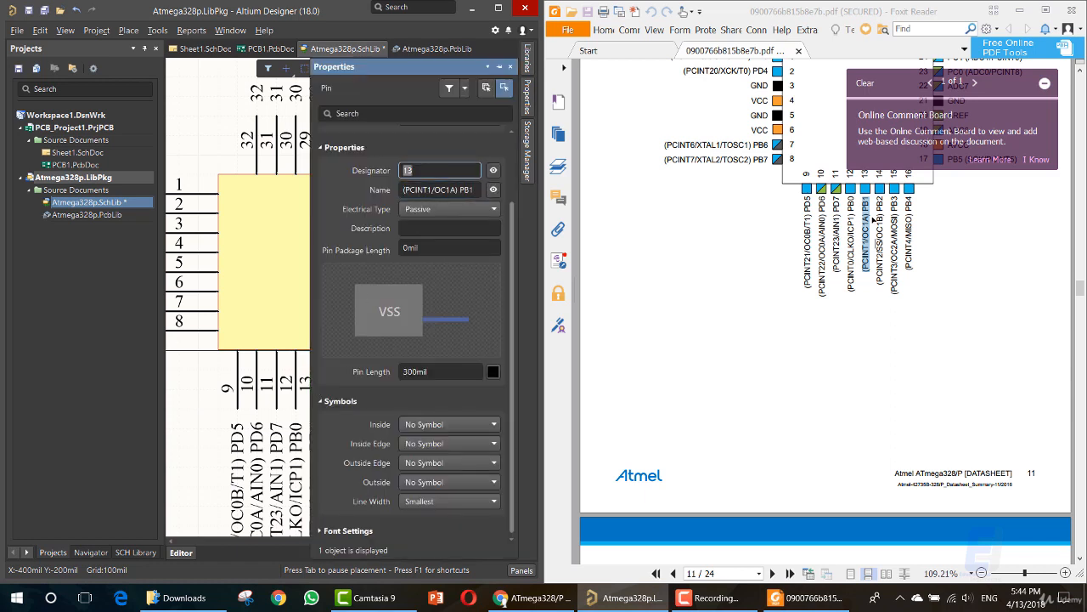
Set the name of pin 14 to (PCINT2/SS/OC1B) PB2, copied from the datasheet figure.
triple_click(880, 228)
key("ctrl+c")
left_click(210, 380)
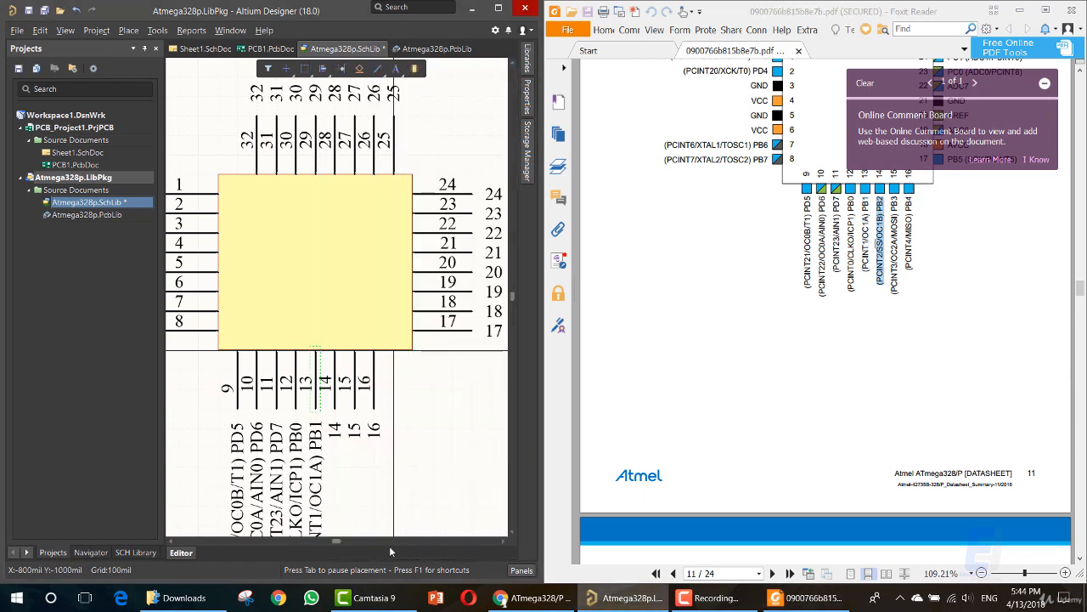
left_click(504, 541)
left_click(504, 541)
left_click(504, 541)
double_click(232, 402)
key("ctrl+v")
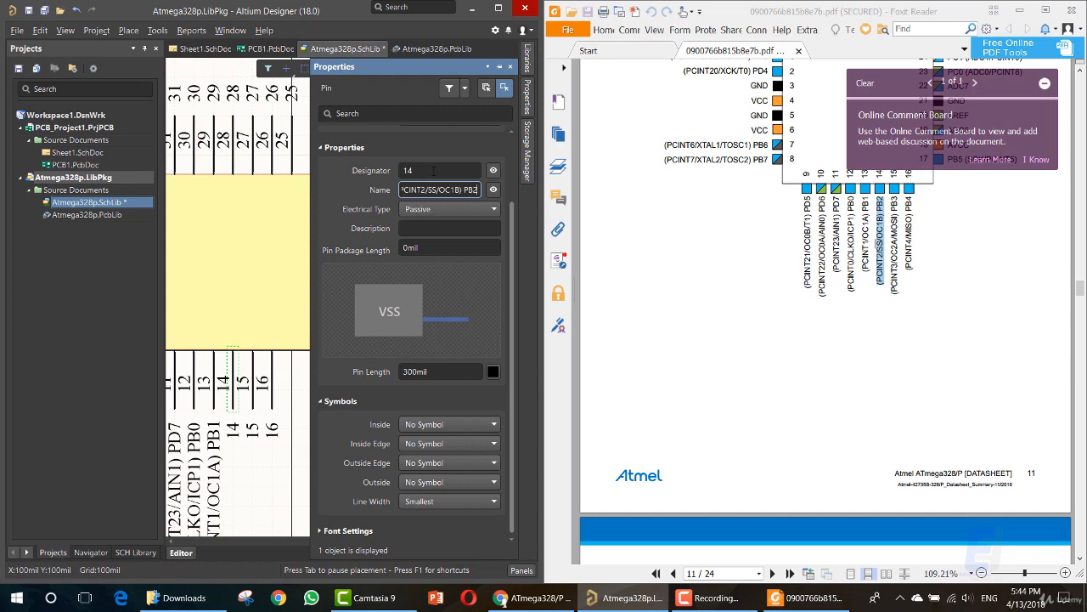
left_click(433, 170)
Set the name of pin 15 to (PCINT3/OC2A/MOSI) PB3, copied from the datasheet figure.
triple_click(895, 242)
key("ctrl+c")
left_click(264, 384)
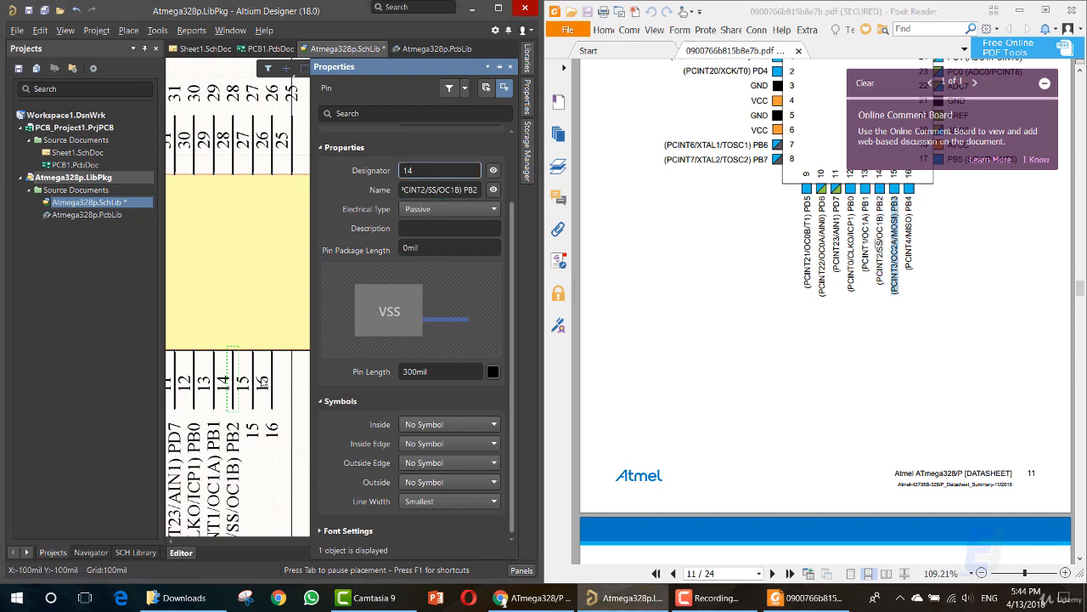
double_click(263, 384)
key("ctrl+v")
Set the name of pin 16 to (PCINT4/MISO) PB4, copied from the datasheet figure.
triple_click(909, 231)
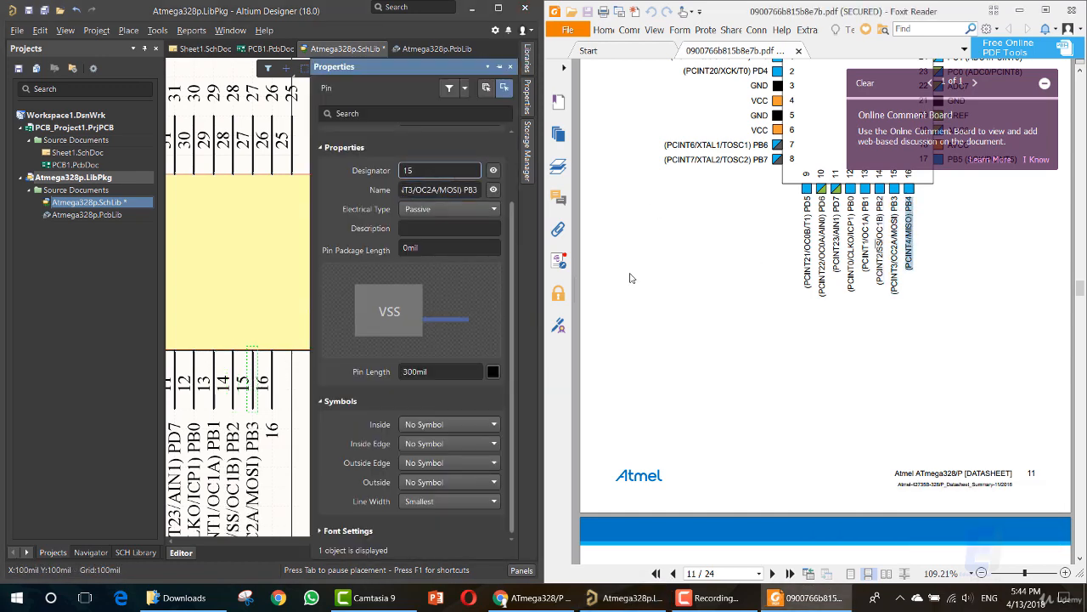
left_click(270, 384)
double_click(270, 384)
type("(PCINT4/MISO) PB4")
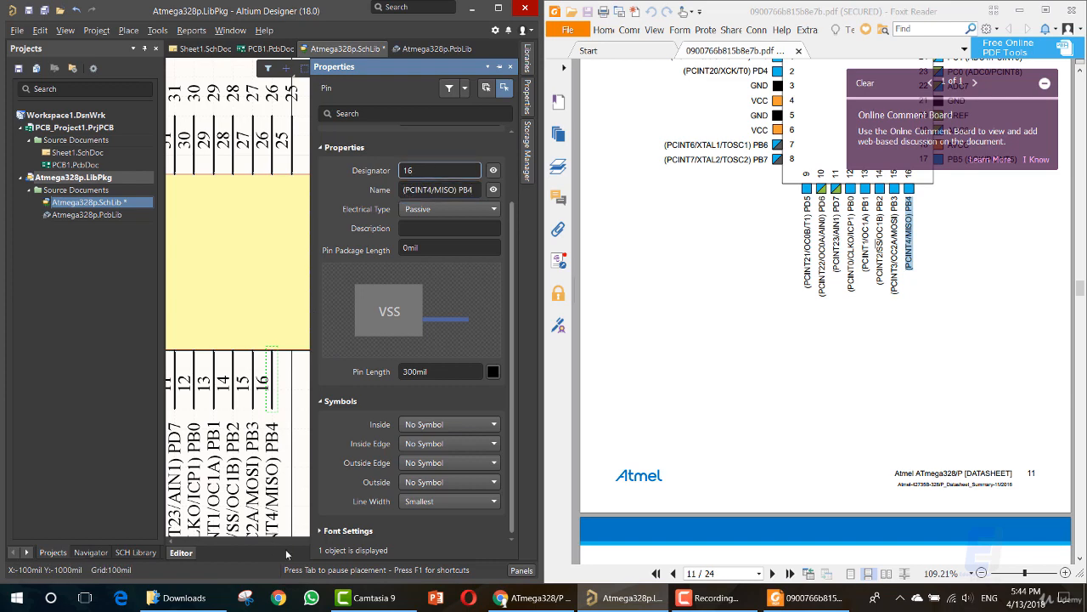
Dismiss the Online Comment Board notice and set the name of pin 17 to PB5 (SCK/PCINT5), copied from the datasheet figure.
left_click(174, 541)
left_click(502, 541)
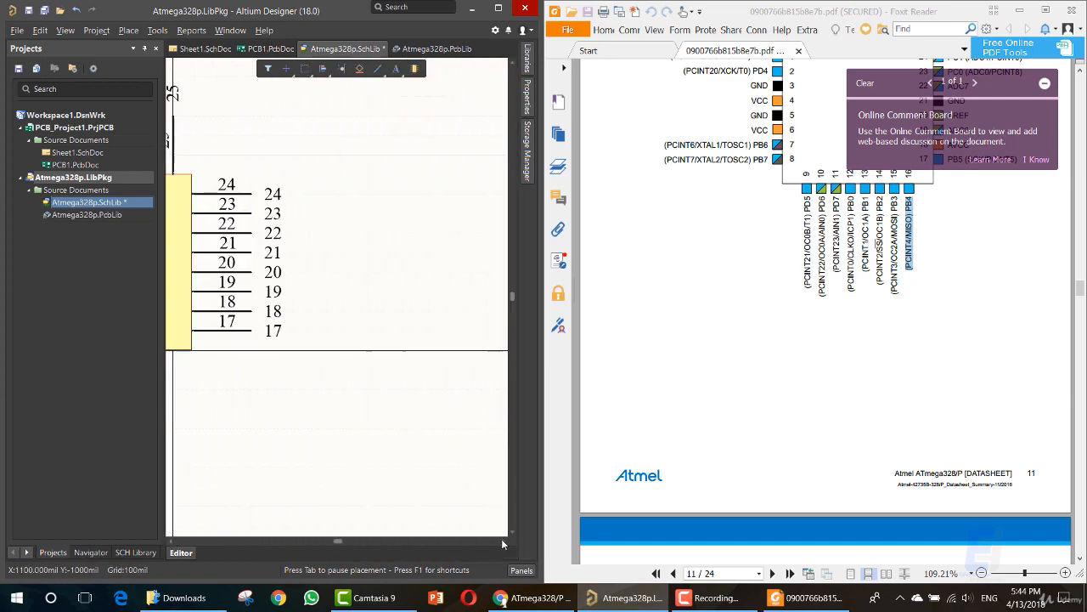
left_click(173, 542)
left_click(172, 542)
scroll(973, 339, "up", 3)
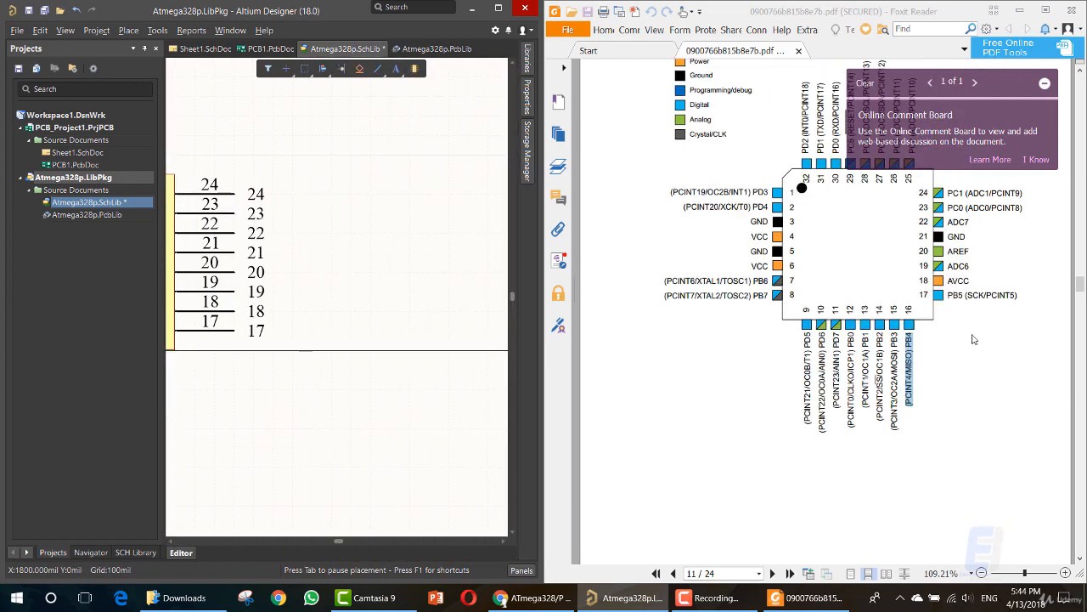
left_click(1045, 85)
left_click_drag(949, 296, 1017, 295)
key("ctrl+c")
double_click(226, 330)
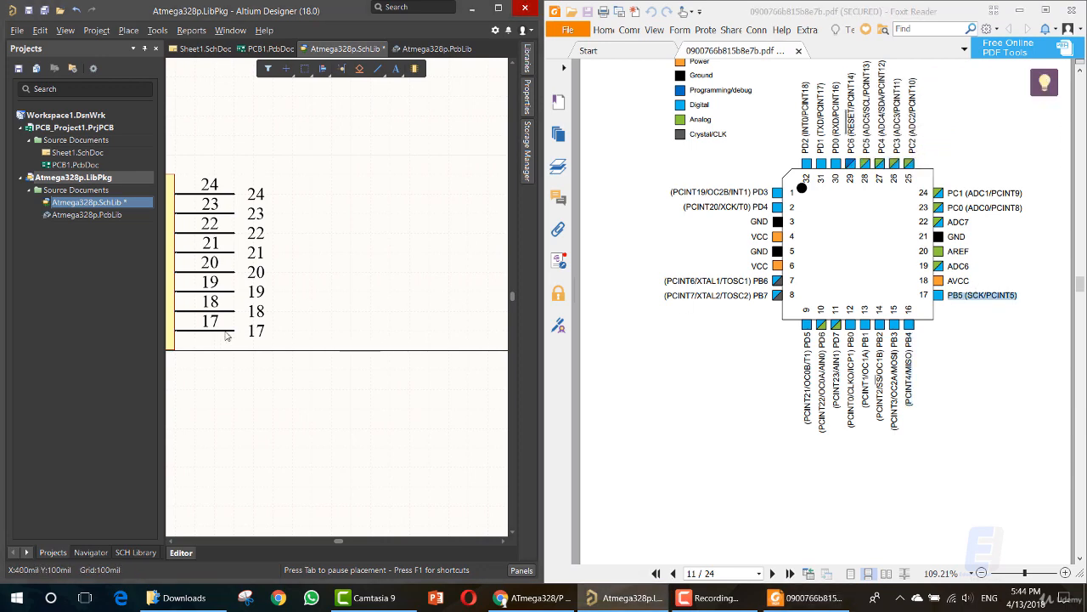
key("ctrl+v")
key("Return")
Set the name of pin 18 to AVCC, copied from the datasheet figure.
double_click(958, 281)
key("ctrl+c")
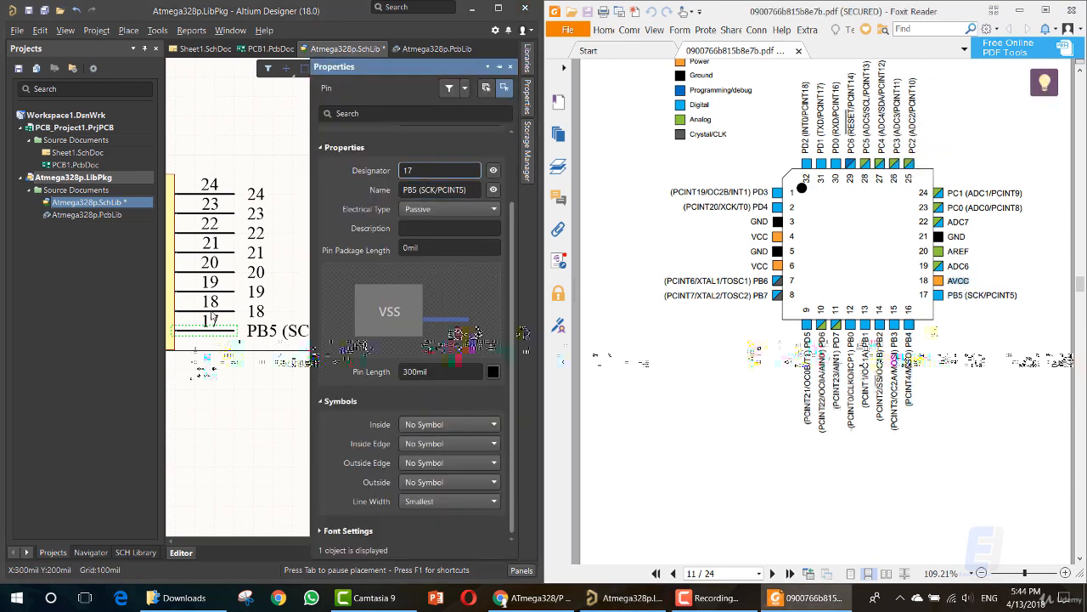
double_click(208, 310)
key("ctrl+v")
key("Return")
Set the name of pin 19 to ADC6, copied from the datasheet figure.
double_click(208, 291)
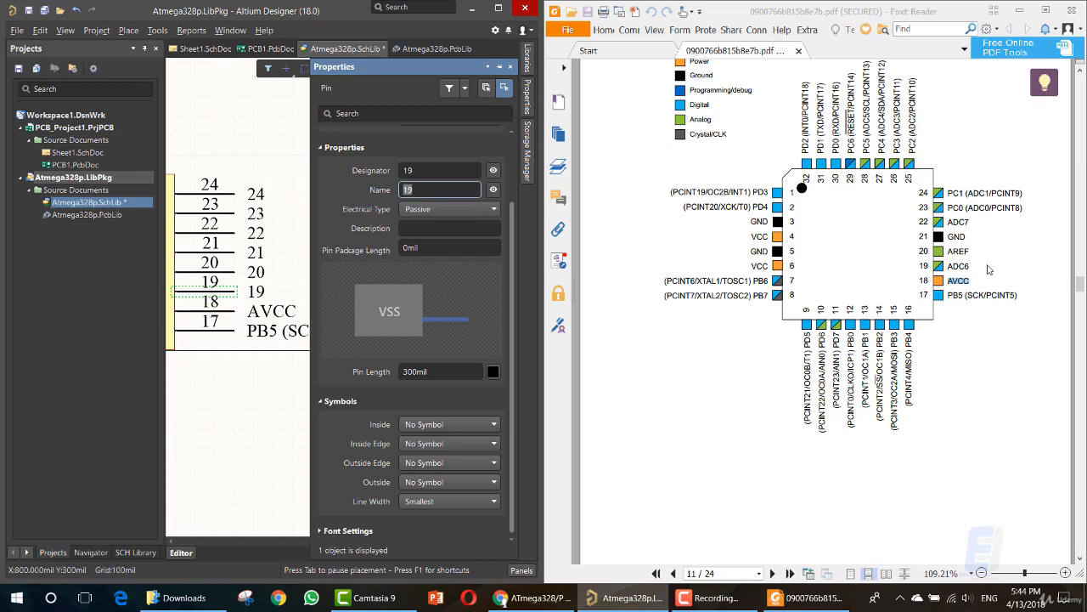
double_click(958, 265)
key("ctrl+c")
left_click(440, 190)
key("ctrl+v")
key("Return")
Set the name of pin 20 to AREF, copied from the datasheet figure.
double_click(208, 271)
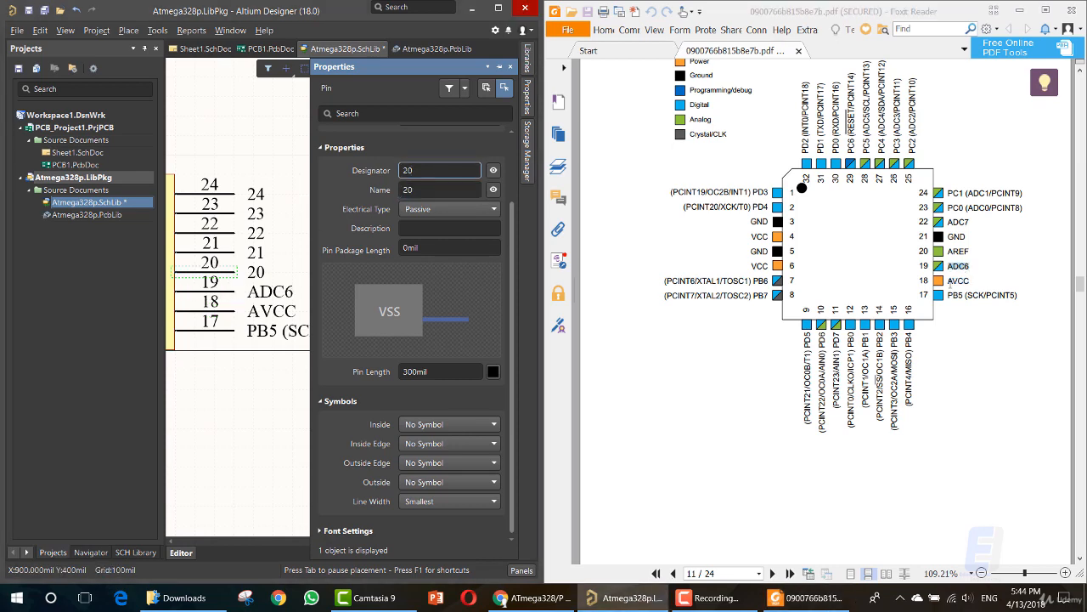
double_click(957, 251)
key("ctrl+c")
double_click(223, 271)
key("ctrl+v")
key("Return")
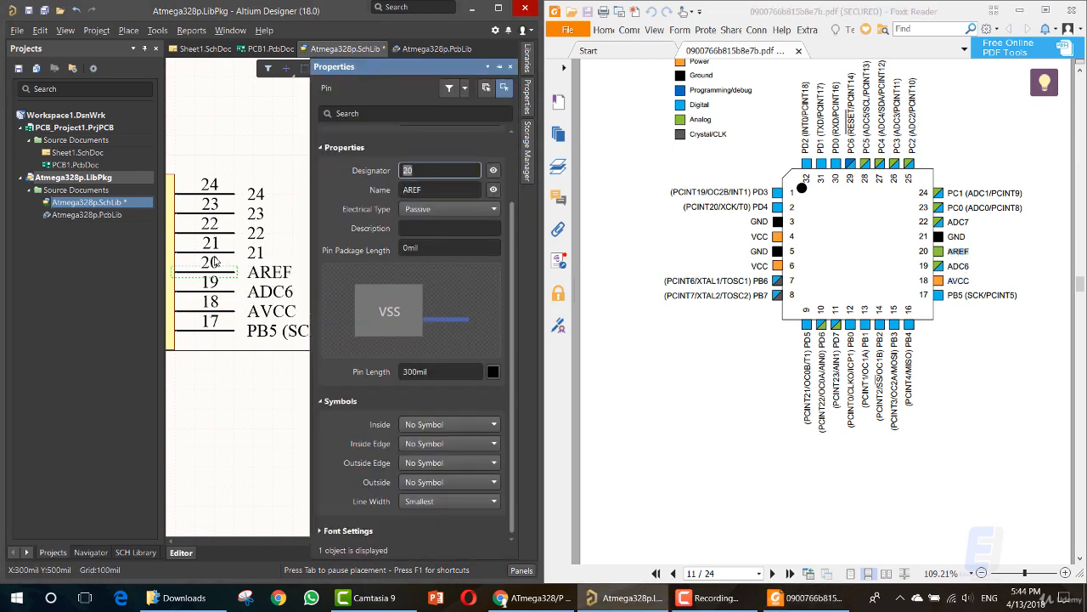
Set the name of pin 21 to GND, copied from the datasheet figure.
double_click(213, 253)
double_click(956, 236)
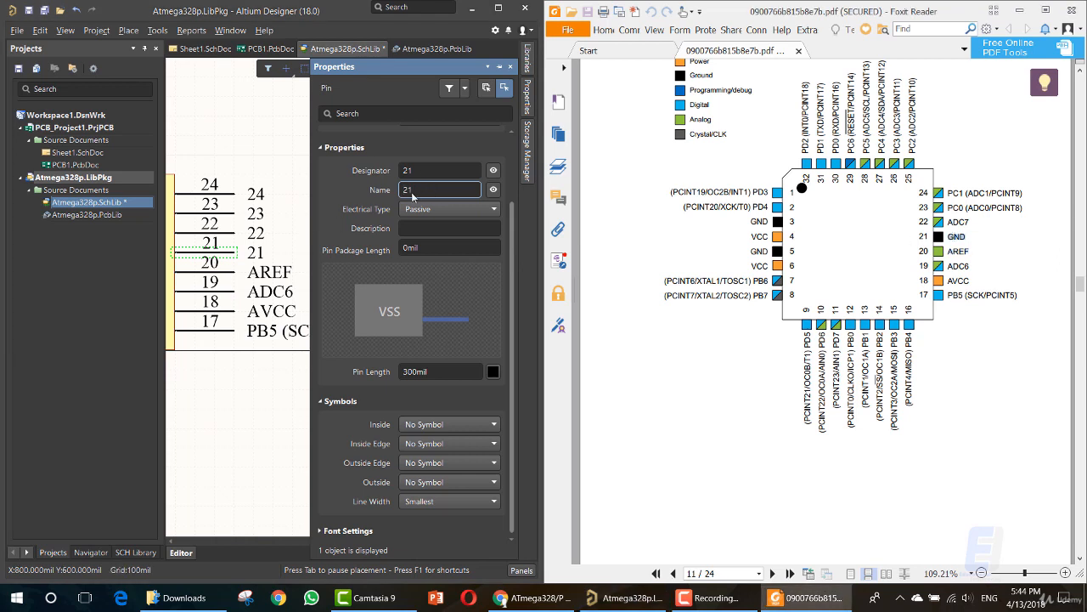
key("ctrl+c")
left_click(416, 189)
key("ctrl+v")
key("Return")
Set the name of pin 22 to ADC7, copied from the datasheet figure.
double_click(212, 232)
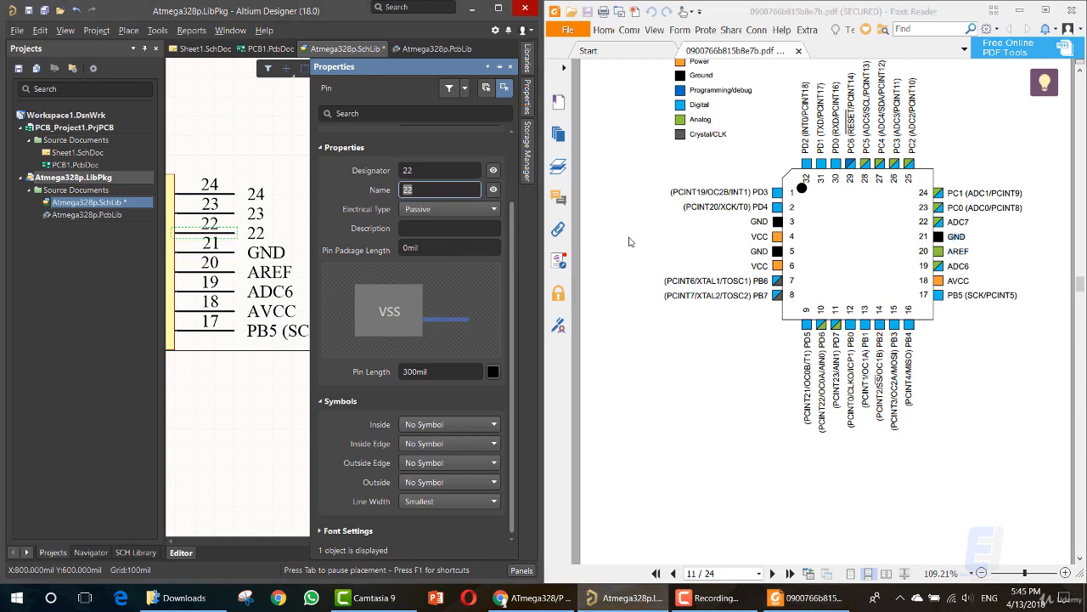
double_click(957, 222)
key("ctrl+c")
left_click(416, 188)
key("ctrl+v")
key("Return")
Set the name of pin 23 to ADC0, copied from the datasheet figure.
double_click(212, 204)
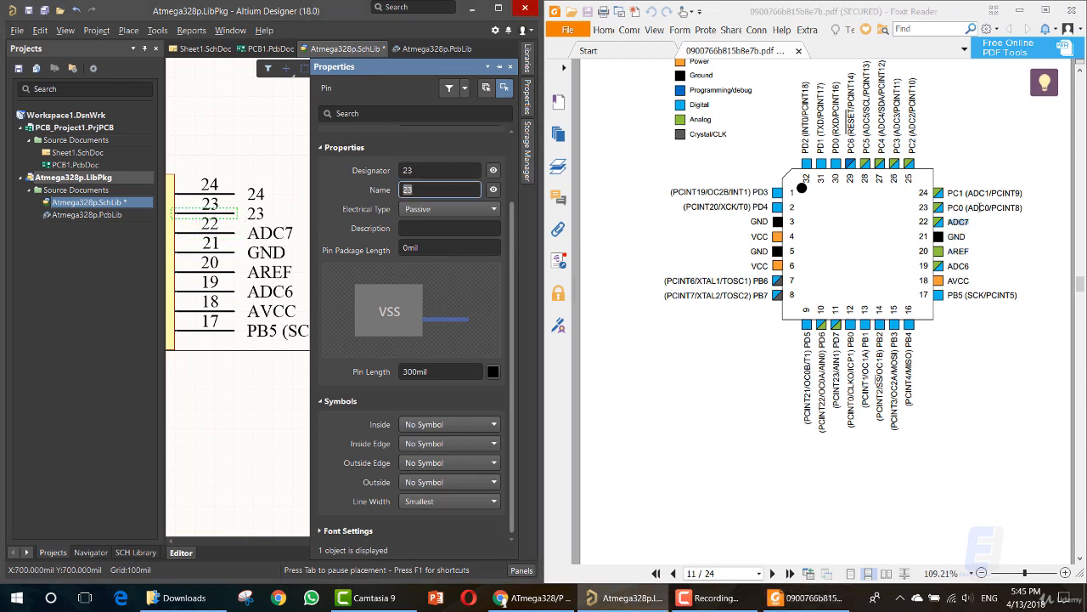
double_click(974, 208)
double_click(978, 209)
key("ctrl+c")
left_click(416, 189)
key("ctrl+v")
key("Return")
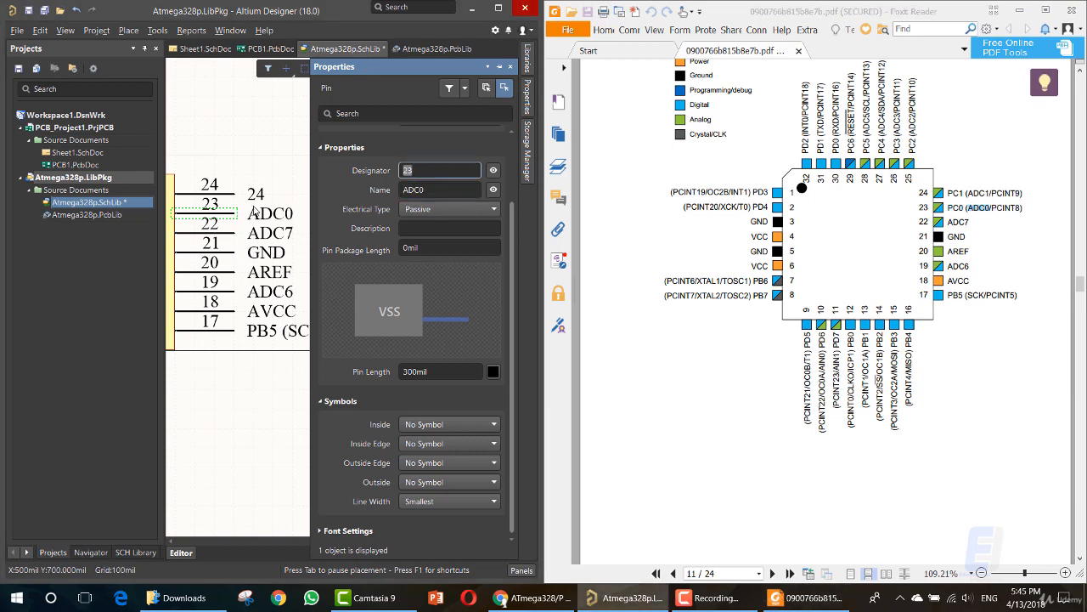
Replace the name of pin 23 with the full datasheet label PC0 (ADC0/PCINT8).
double_click(957, 209)
left_click(455, 189)
key("ctrl+v")
key("Return")
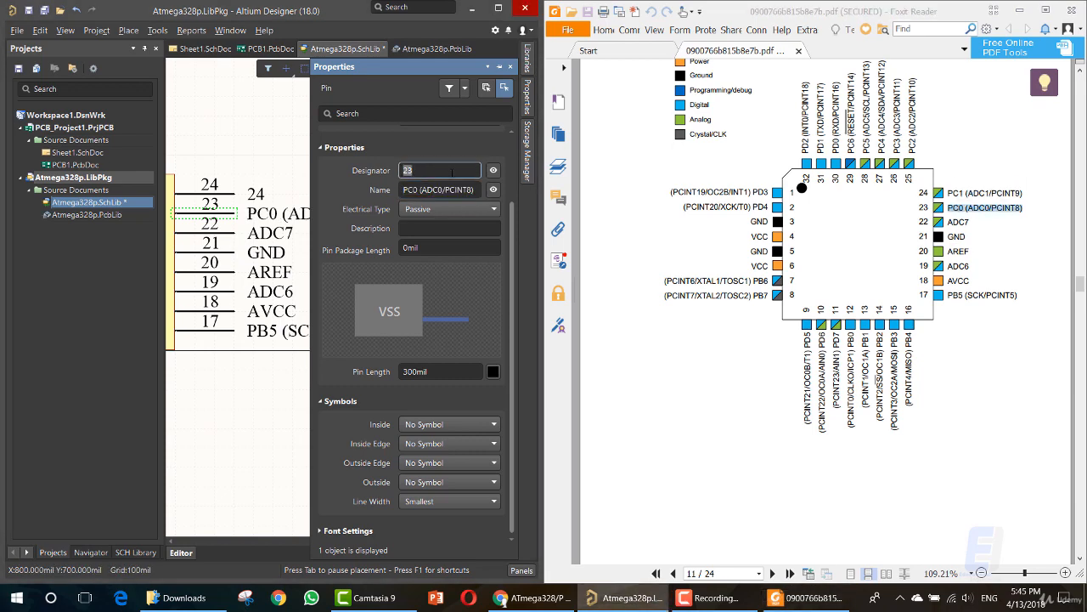
Set the name of pin 24 to PC1 (ADC1/PCINT9), copied from the datasheet figure.
double_click(208, 185)
double_click(954, 195)
key("ctrl+c")
left_click(439, 189)
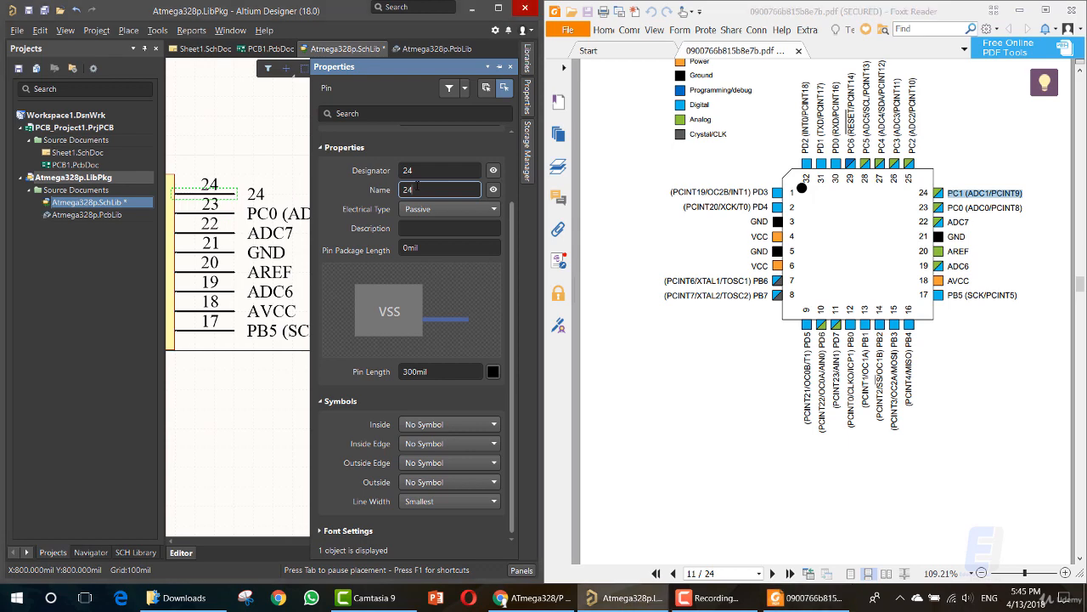
key("ctrl+v")
key("Return")
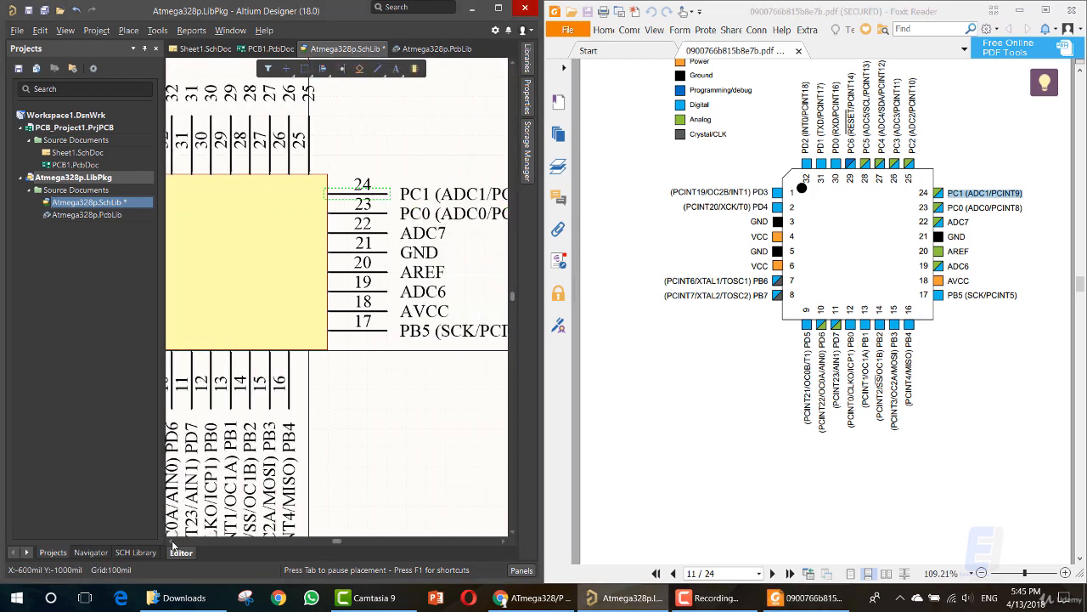
Set the name of pin 25 to PC2 (ADC2/PCINT10), copied from the datasheet figure.
double_click(326, 166)
double_click(912, 119)
key("ctrl+c")
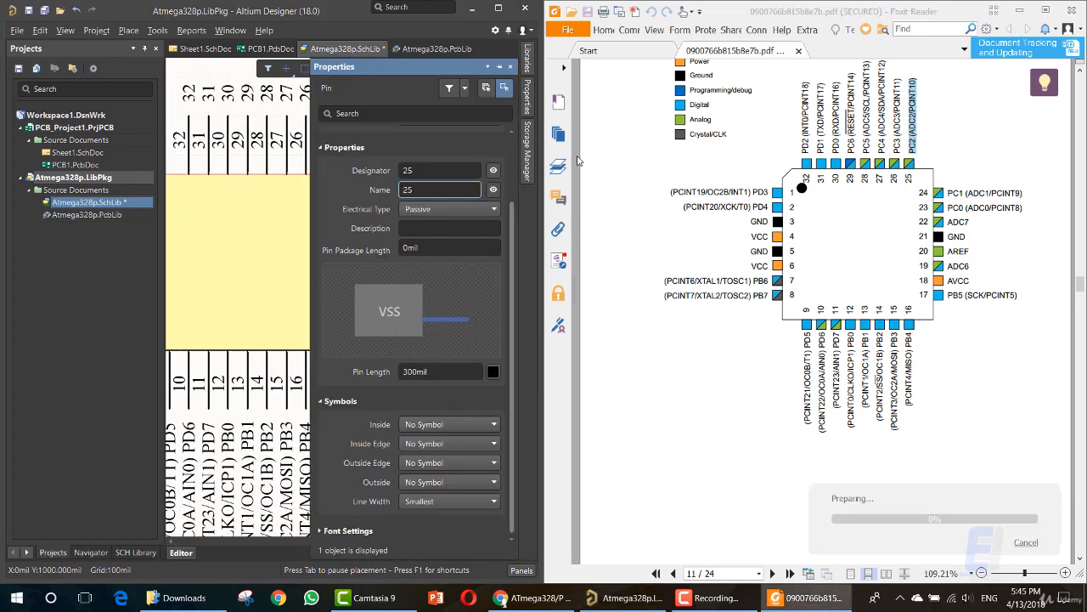
left_click(439, 190)
key("ctrl+v")
key("Return")
Try to set the name of pin 26 to PC3 (ADC3/PCINT11), copied from the datasheet figure.
double_click(307, 150)
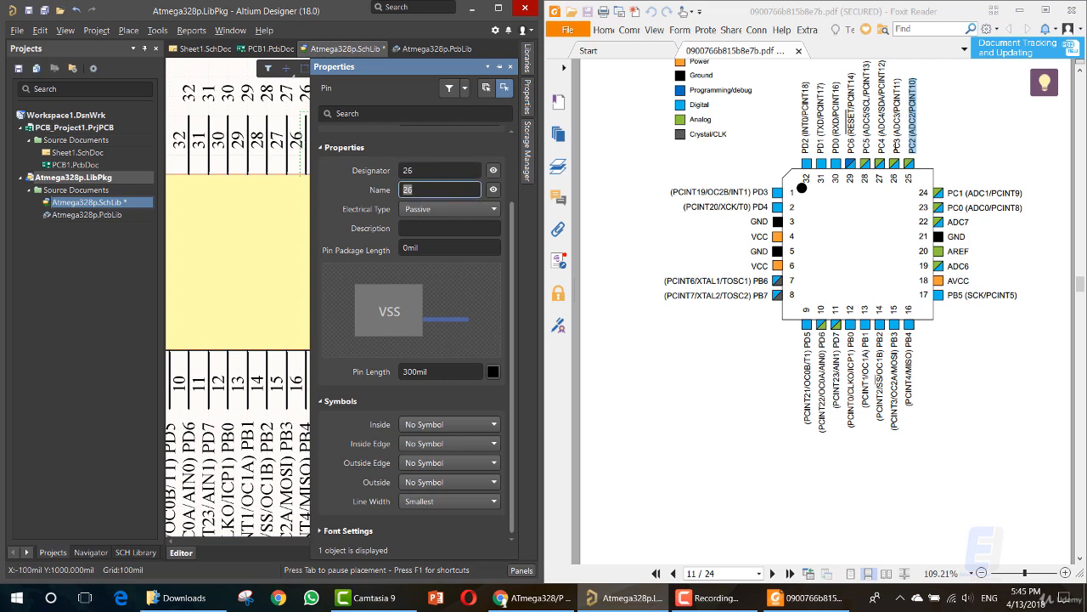
double_click(898, 119)
key("ctrl+c")
left_click(439, 190)
key("ctrl+v")
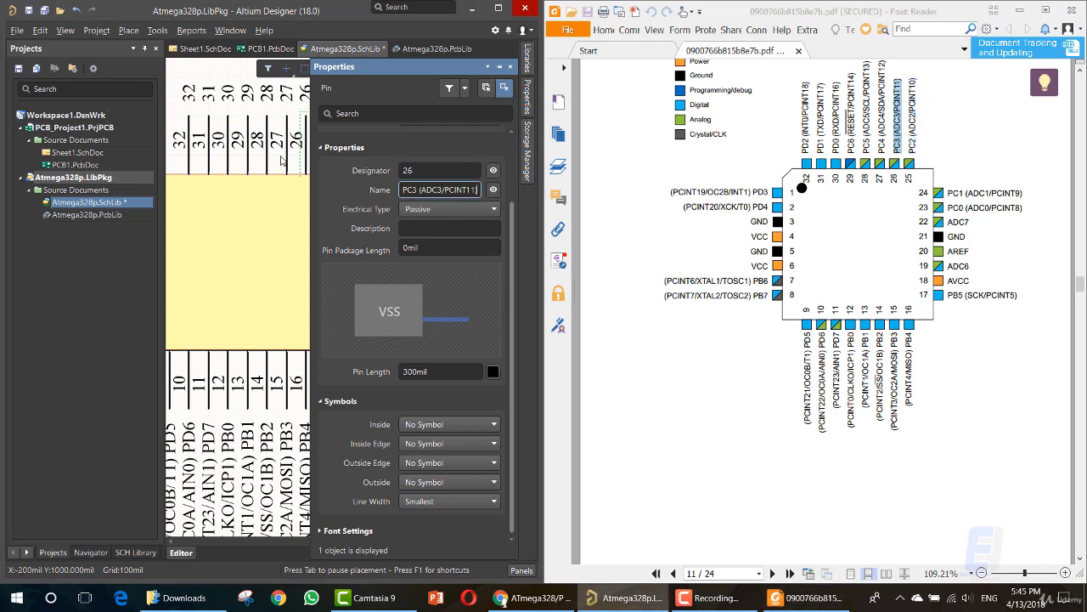
key("Return")
Set the name of pin 27 to PC4 (ADC4/SDA/PCINT12), copied from the datasheet figure.
double_click(283, 156)
double_click(883, 119)
key("ctrl+c")
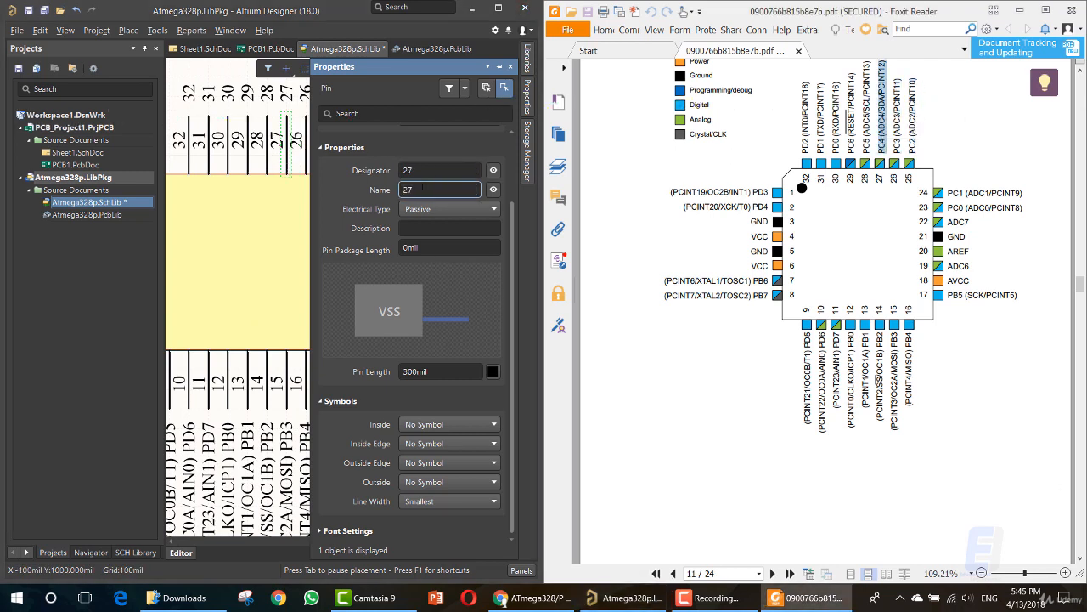
left_click(439, 189)
key("ctrl+v")
key("Return")
double_click(267, 168)
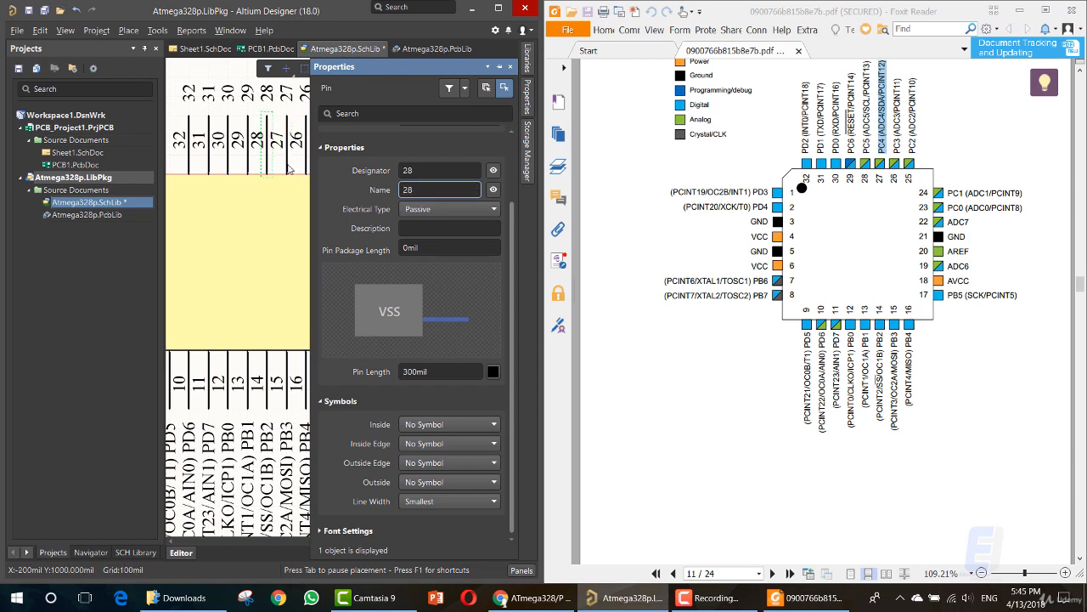
double_click(287, 169)
key("ctrl+v")
key("Return")
Copy the label PC3 (ADC3/PCINT11) from the datasheet figure again and enter it as the name of pin 26.
double_click(898, 149)
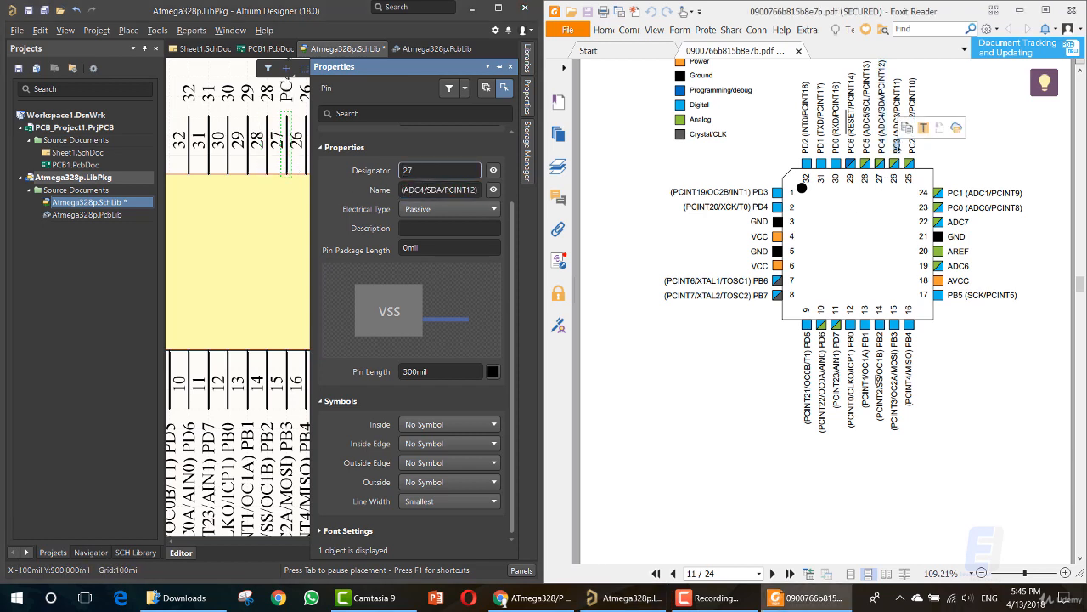
key("ctrl+c")
left_click(439, 190)
key("ctrl+v")
key("Return")
Set the name of pin 28 to PC5 (ADC5/SCL/PCINT13), copied from the datasheet figure.
double_click(268, 146)
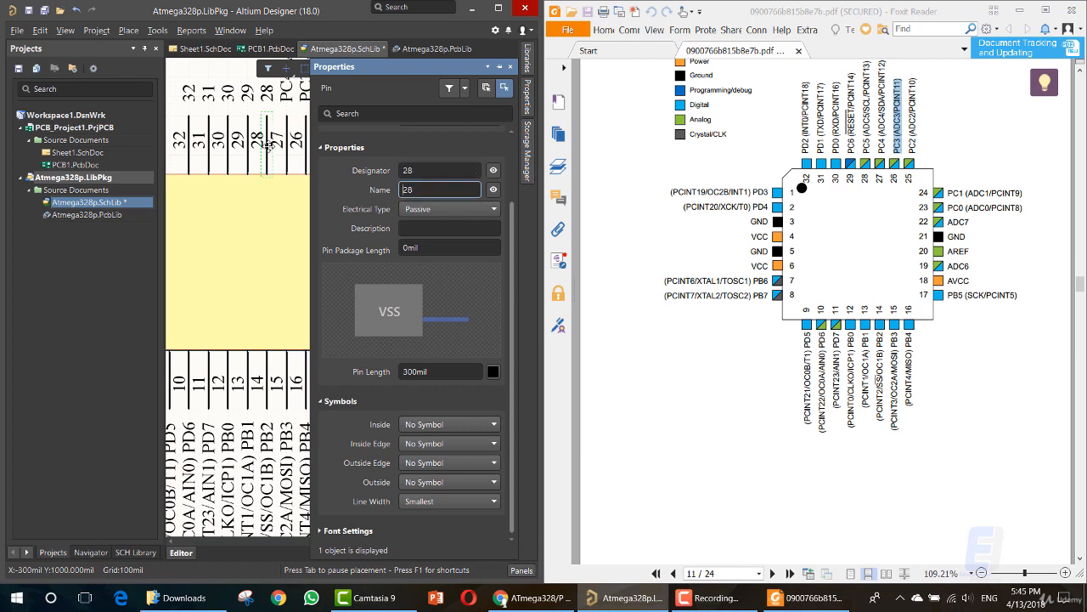
double_click(866, 140)
key("ctrl+c")
left_click(439, 189)
key("ctrl+v")
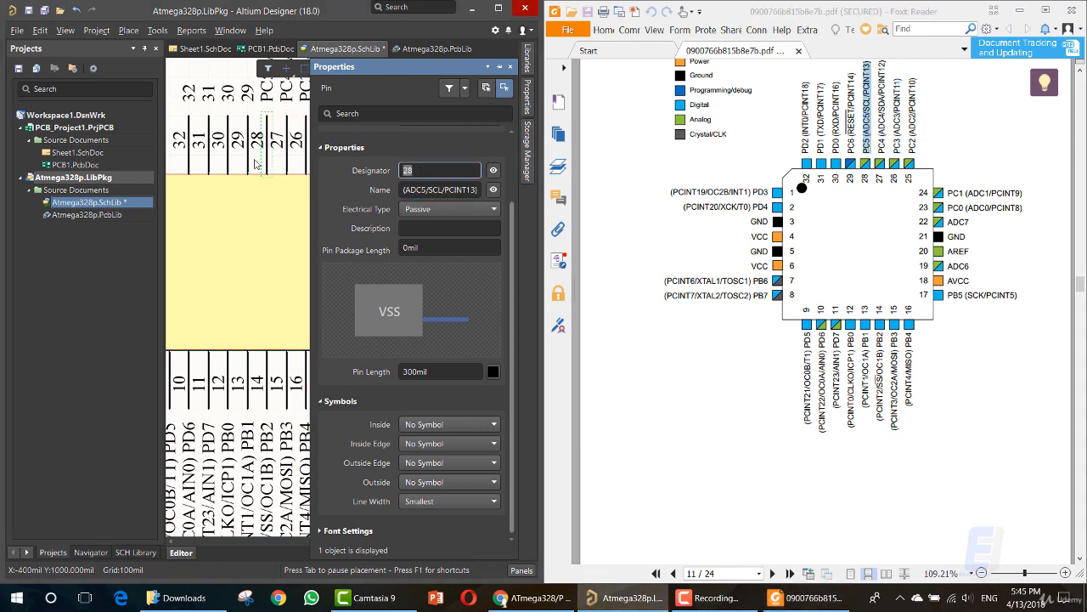
key("Return")
Set the name of pin 29 to PC6 (RESET/PCINT14), copied from the datasheet figure.
double_click(247, 146)
double_click(851, 136)
key("ctrl+c")
left_click(358, 188)
key("ctrl+v")
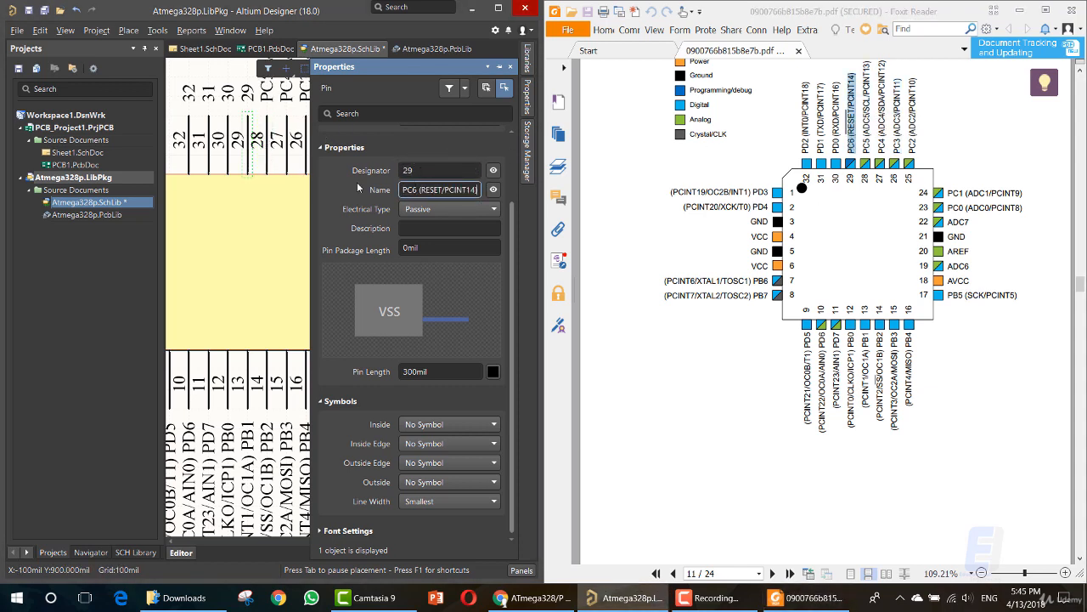
key("Return")
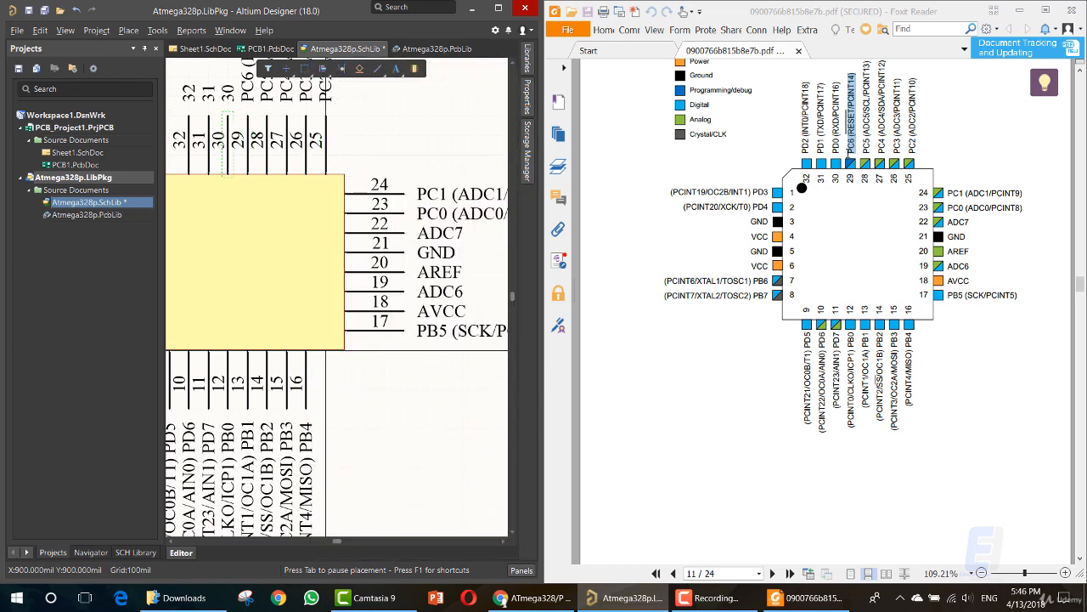
Set the name of pin 30 to PD0, copied from the datasheet figure.
double_click(837, 142)
key("ctrl+c")
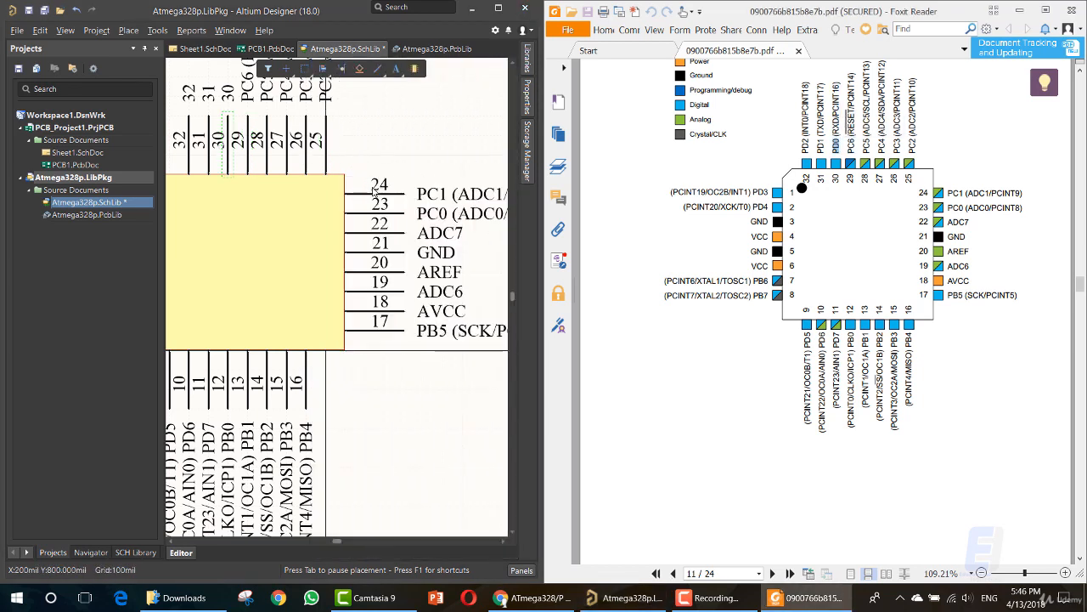
double_click(226, 147)
key("ctrl+v")
left_click(418, 169)
Set the name of pin 30 to PD0 (RXD/PCINT16), copied in full from the datasheet figure.
triple_click(836, 149)
key("ctrl+c")
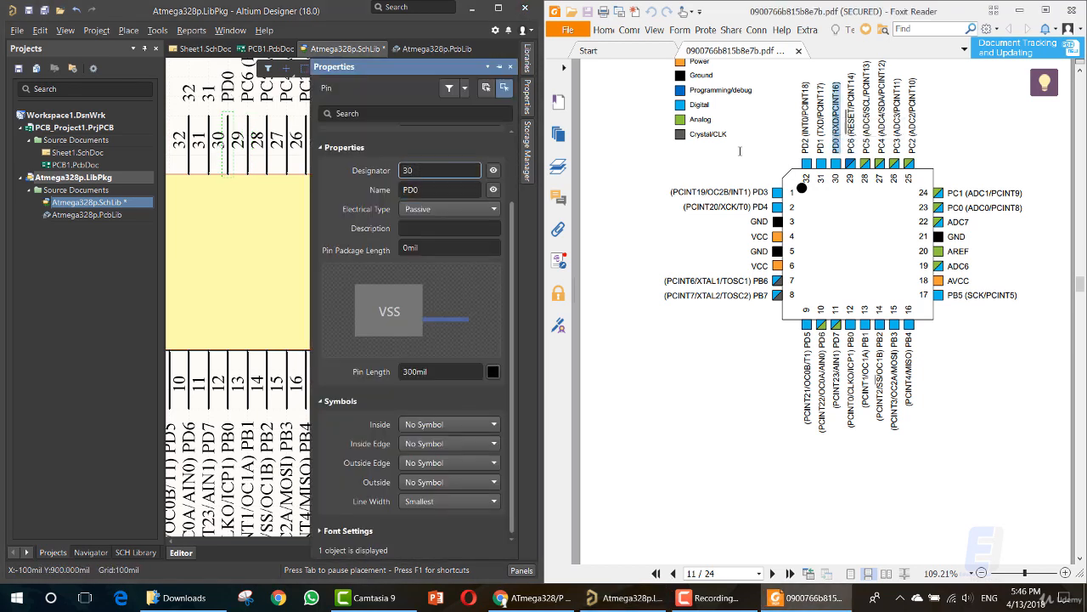
double_click(414, 190)
key("ctrl+v")
key("Return")
Set the name of pin 31 to PD1 (TXD/PCINT17), copied from the datasheet figure.
left_click(211, 146)
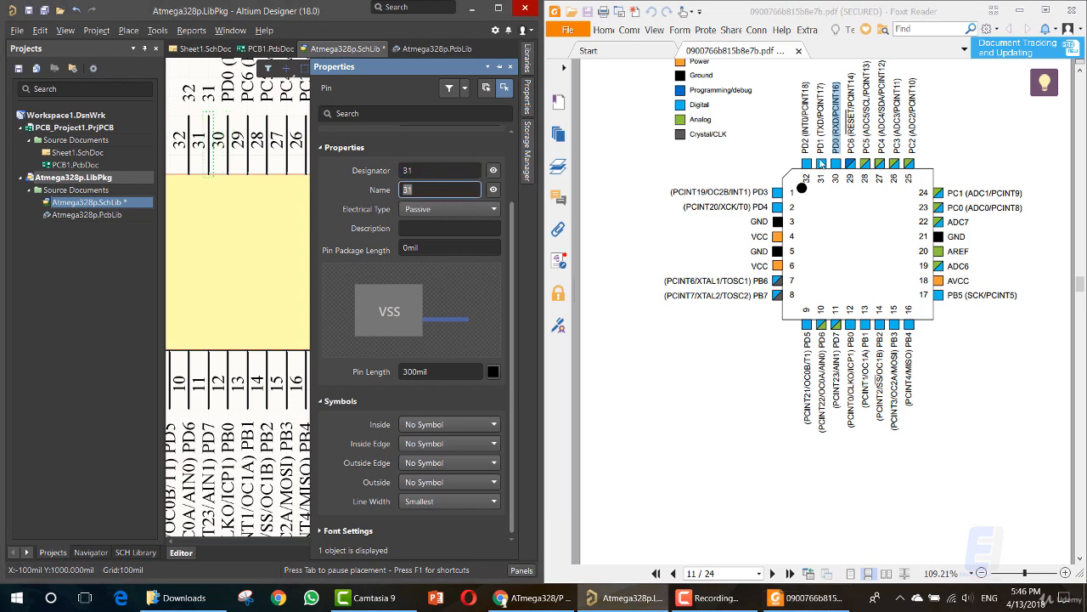
triple_click(820, 127)
key("ctrl+c")
left_click(429, 189)
key("ctrl+v")
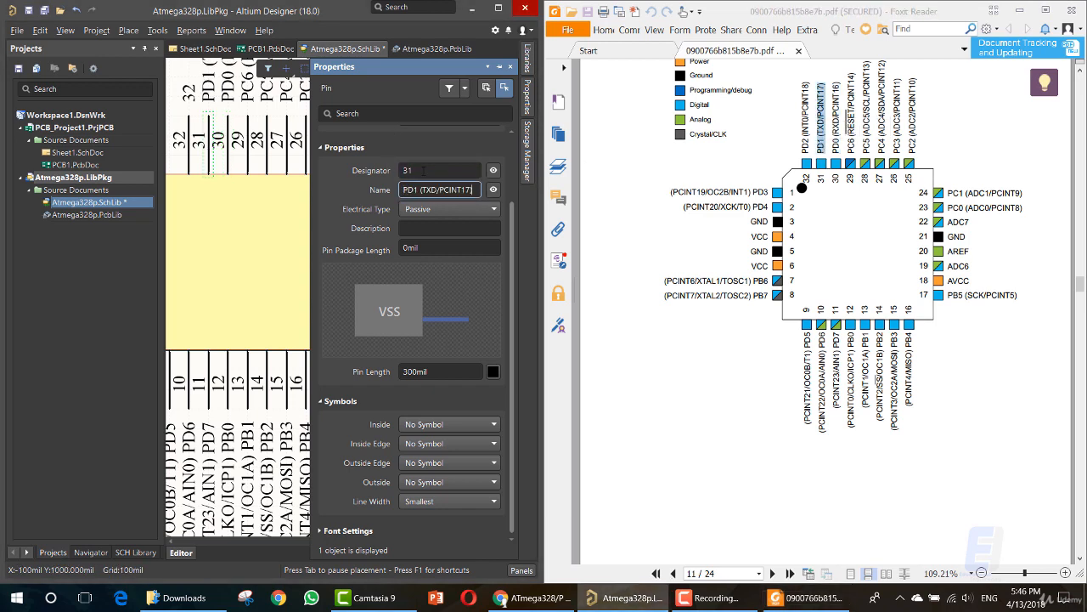
key("Return")
Set the name of pin 32 to PD2 (INT0/PCINT18), copied from the datasheet figure.
left_click(188, 136)
triple_click(805, 119)
key("ctrl+c")
left_click(429, 189)
key("ctrl+v")
key("Return")
Maximize the schematic library editor and examine the pin names and numbers on all four sides of the symbol.
left_click(226, 169)
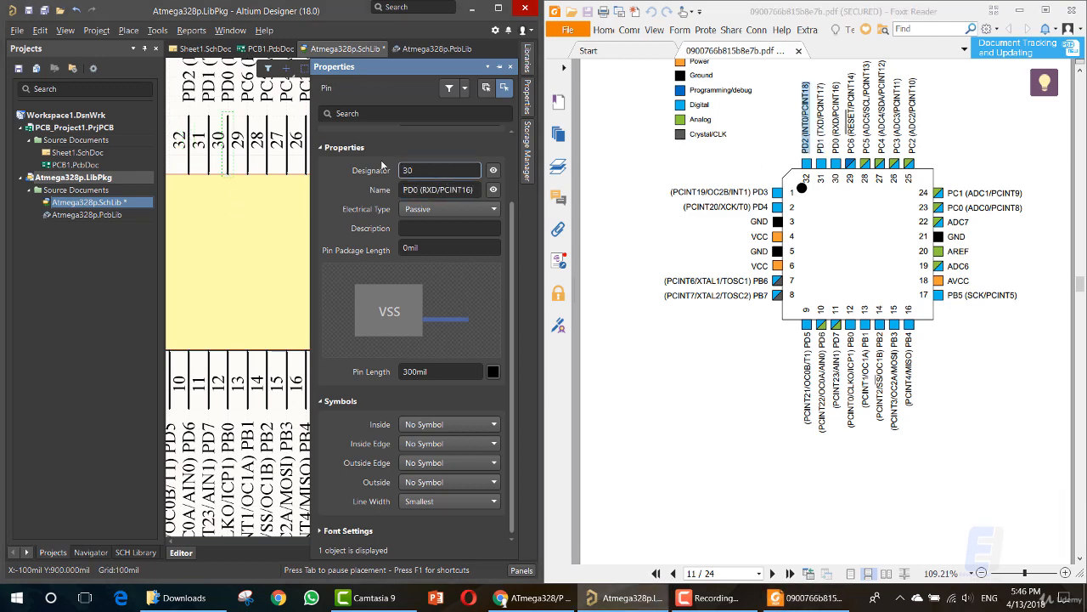
left_click(499, 7)
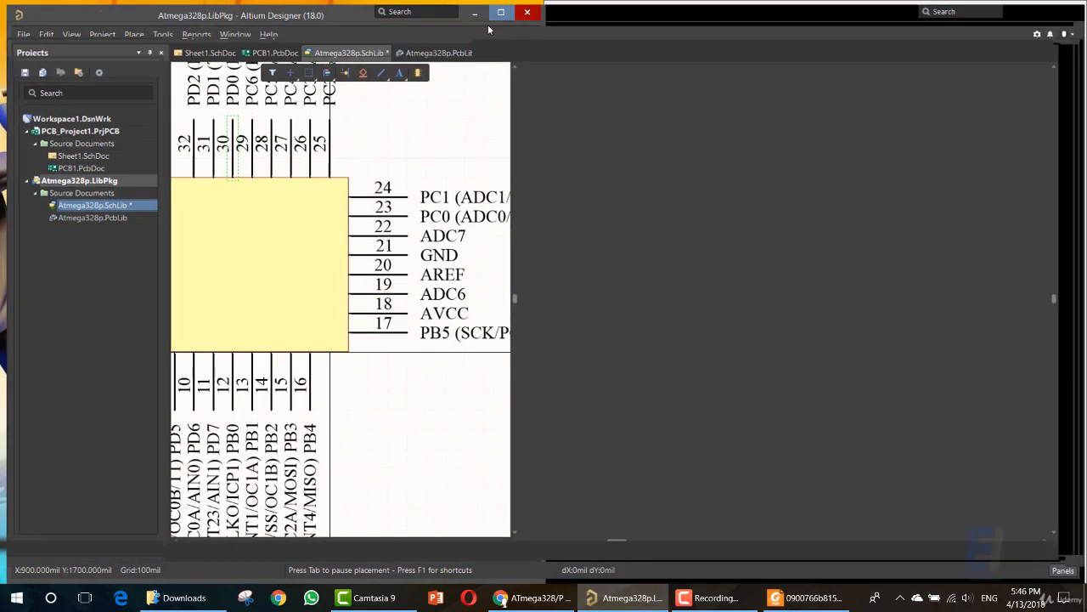
scroll(490, 245, "down", 9, "ctrl")
scroll(305, 230, "up", 3, "ctrl")
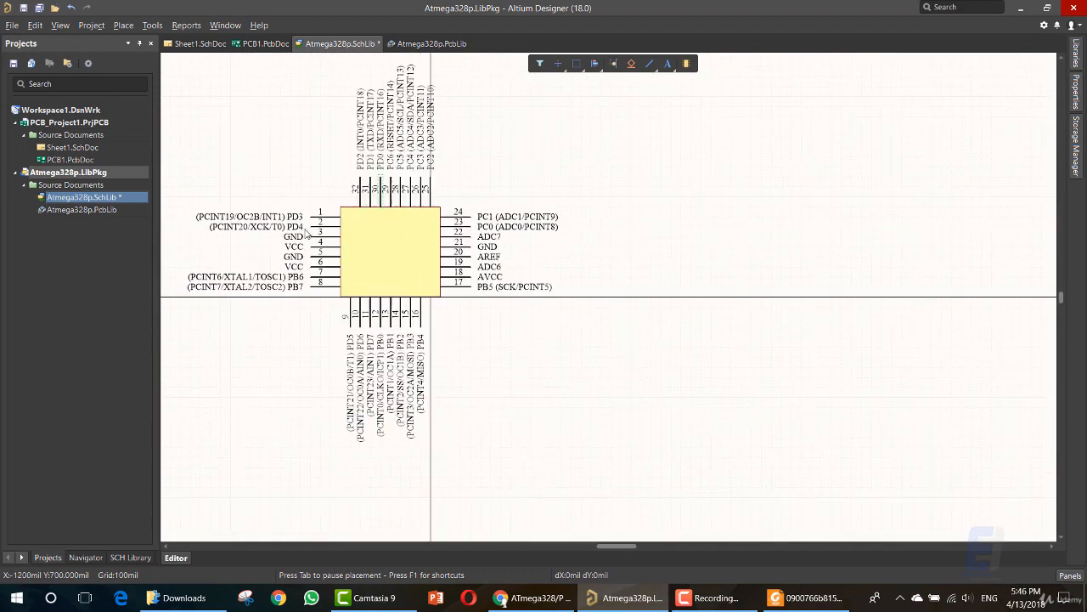
scroll(258, 232, "down", 3, "ctrl")
scroll(218, 228, "up", 4, "ctrl")
scroll(216, 230, "up", 1, "ctrl")
scroll(214, 231, "down", 1, "ctrl")
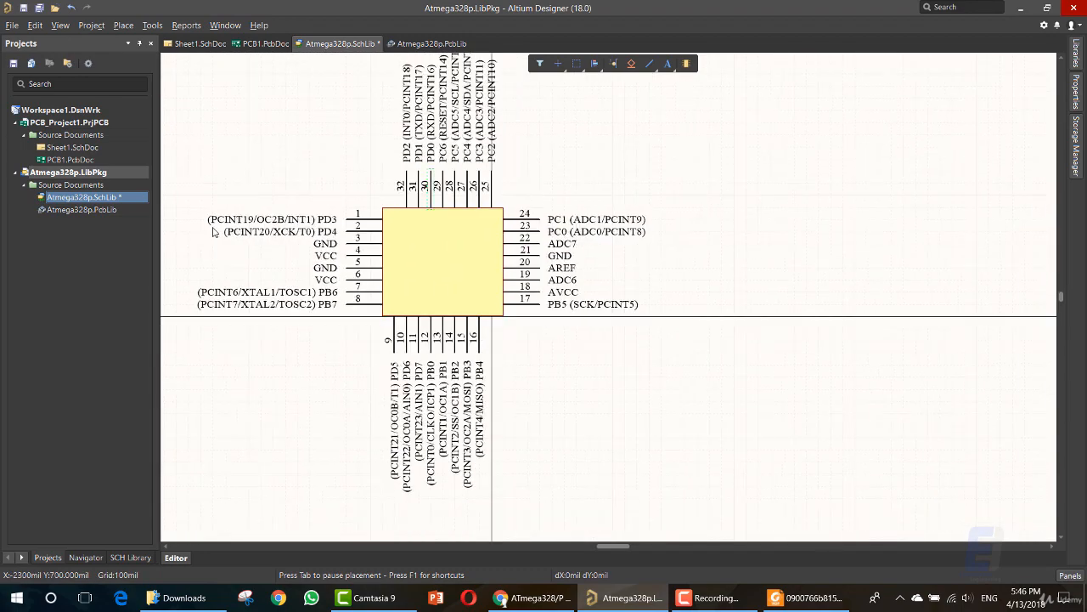
scroll(214, 231, "down", 1, "ctrl")
scroll(222, 246, "up", 2, "ctrl")
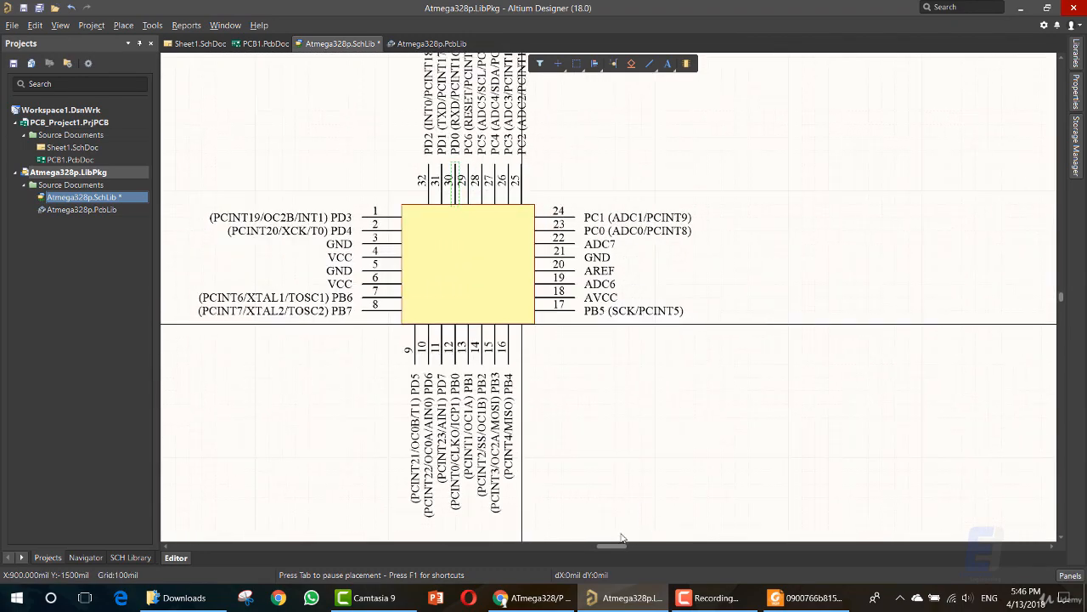
scroll(608, 544, "down", 1, "ctrl")
scroll(600, 510, "up", 1, "ctrl")
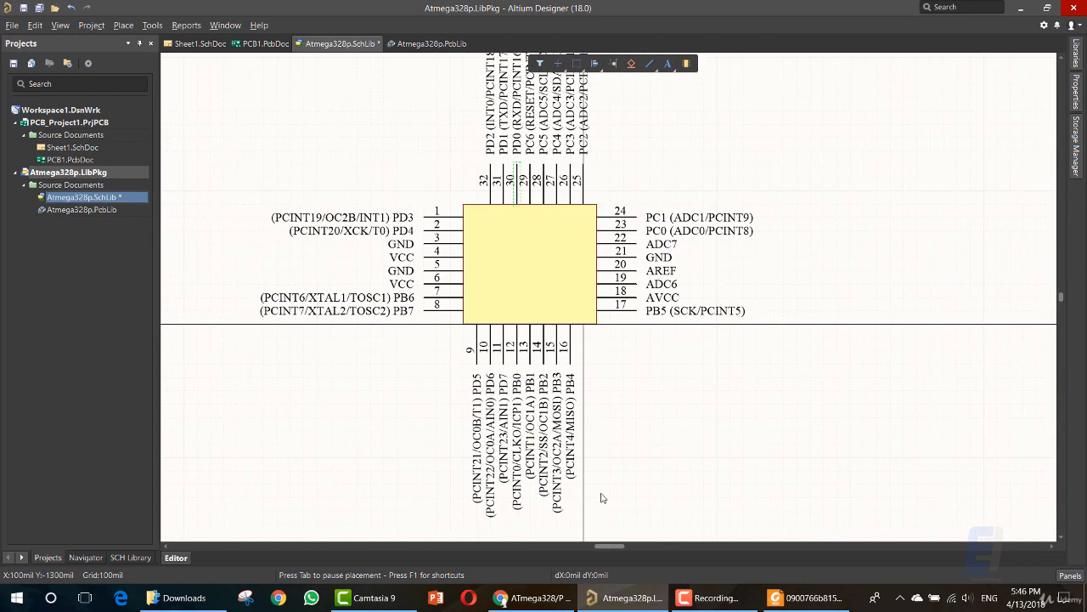
scroll(601, 487, "down", 1, "ctrl")
scroll(601, 488, "up", 1, "ctrl")
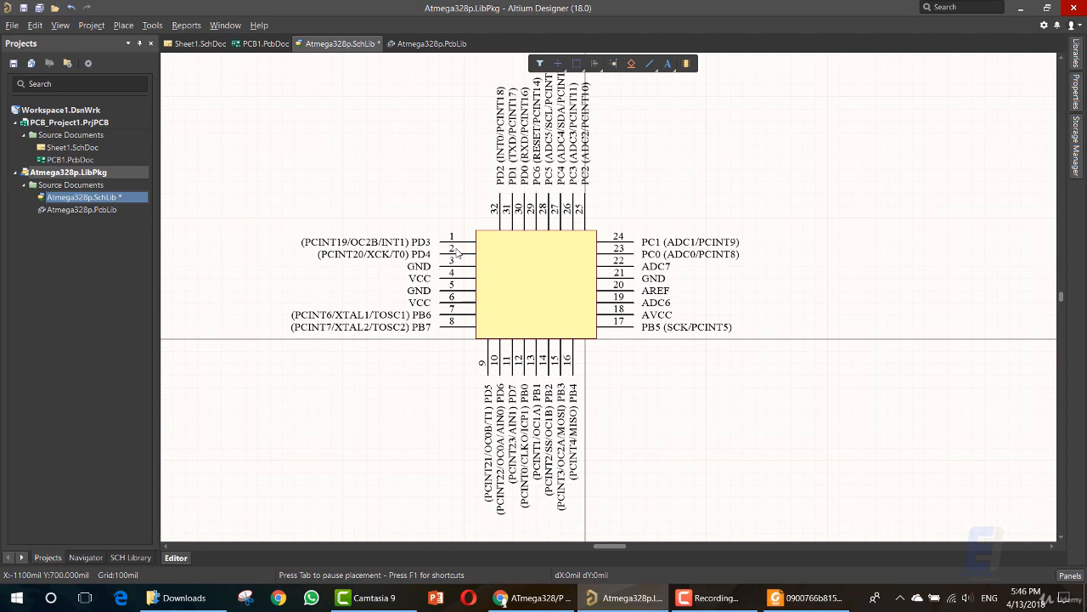
Save the schematic library document Atmega328p.SchLib.
right_click(142, 201)
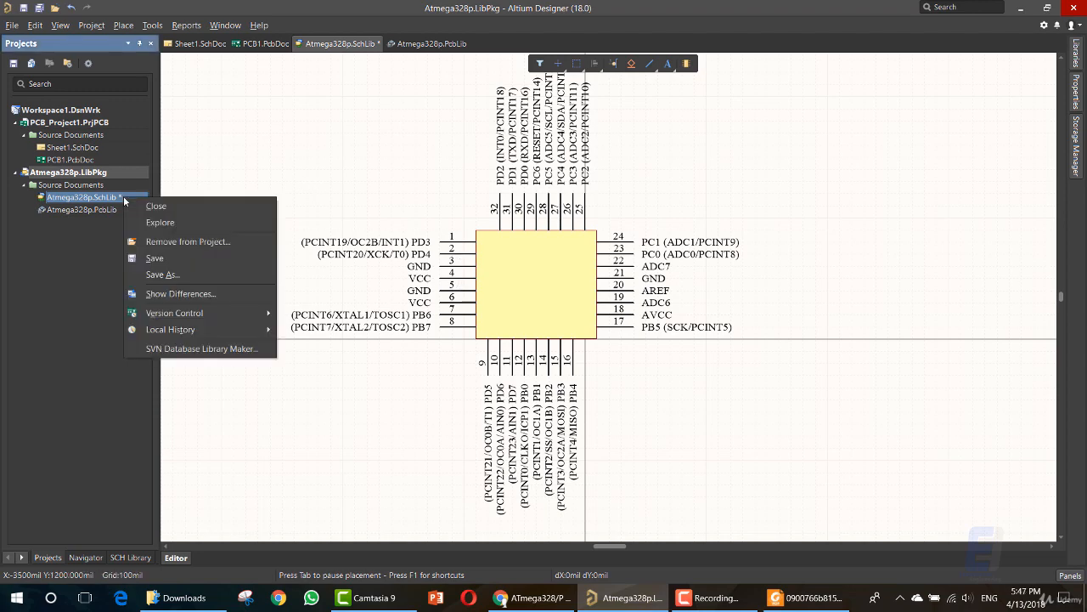
left_click(166, 263)
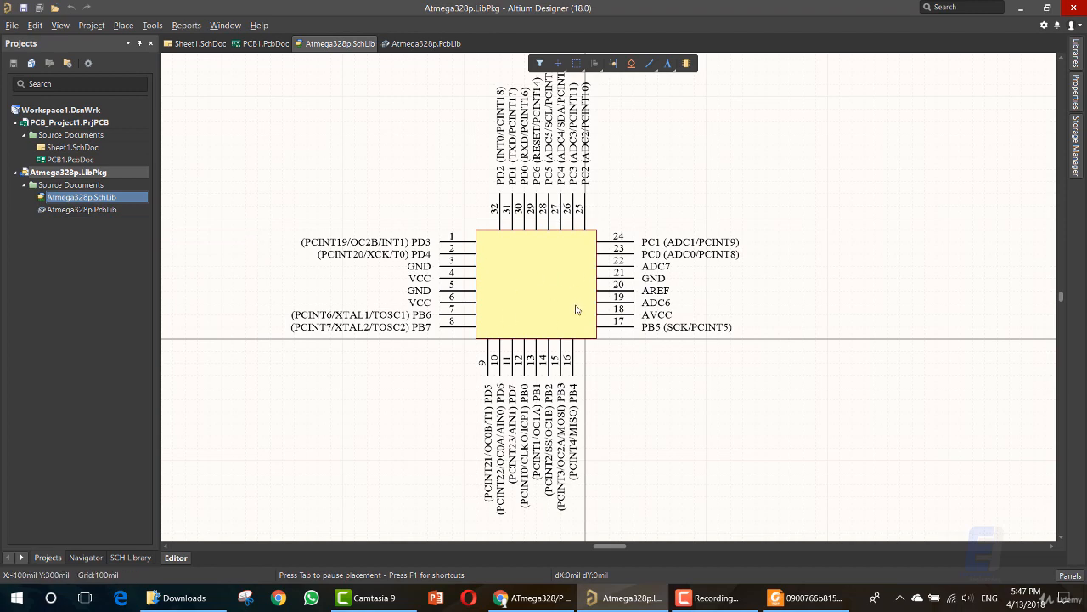
right_click(84, 198)
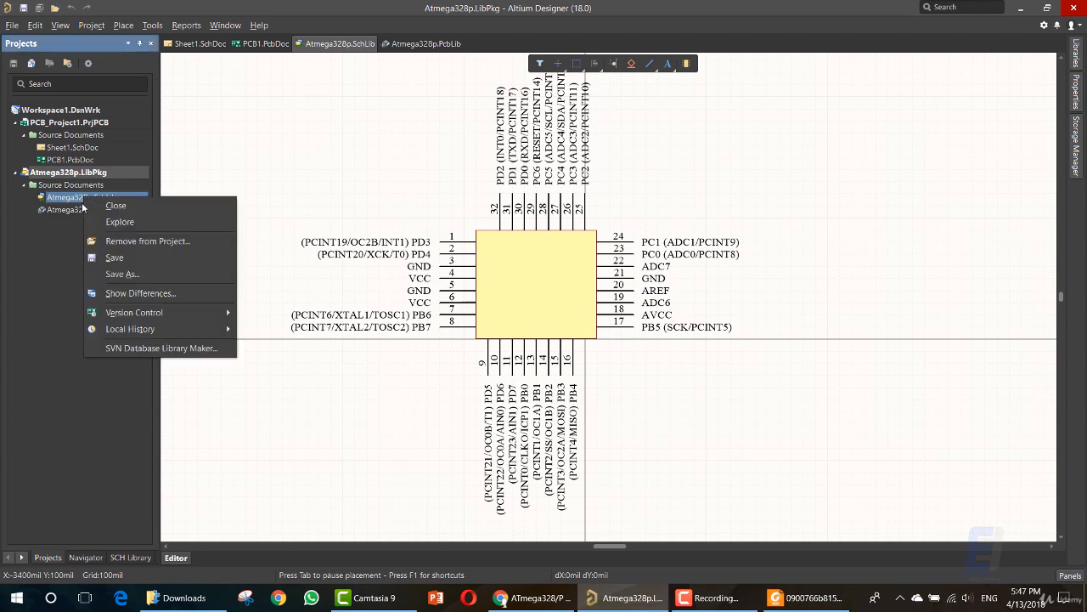
left_click(112, 258)
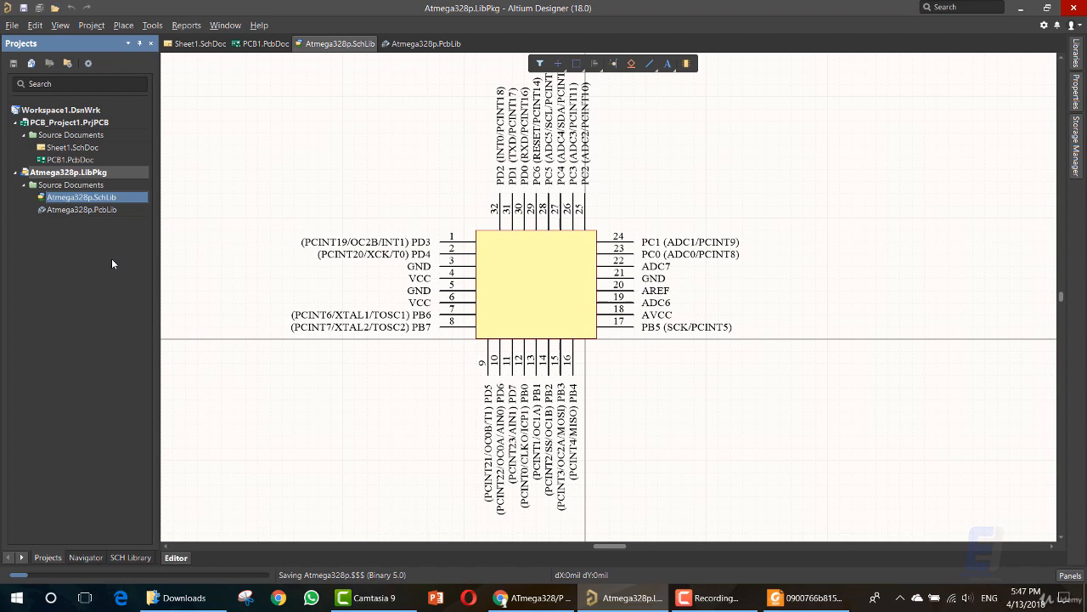
right_click(93, 173)
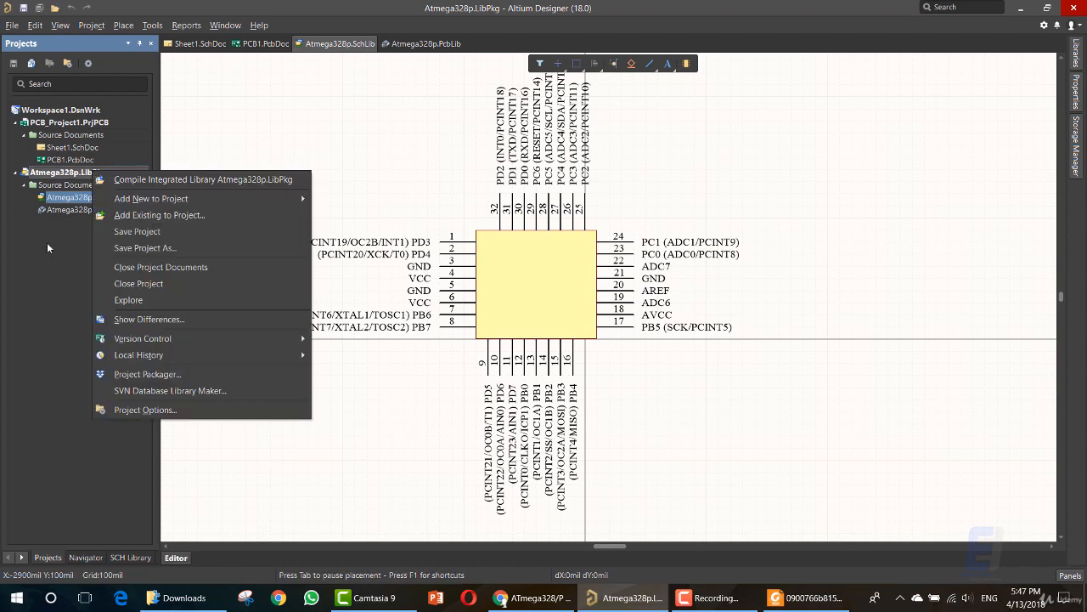
left_click(123, 410)
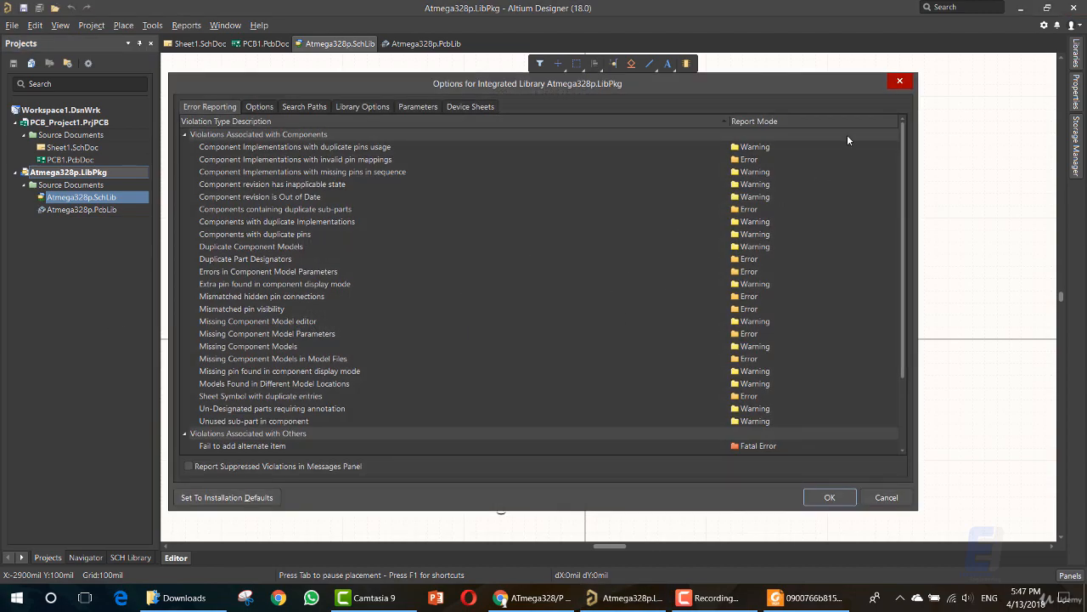
left_click(900, 83)
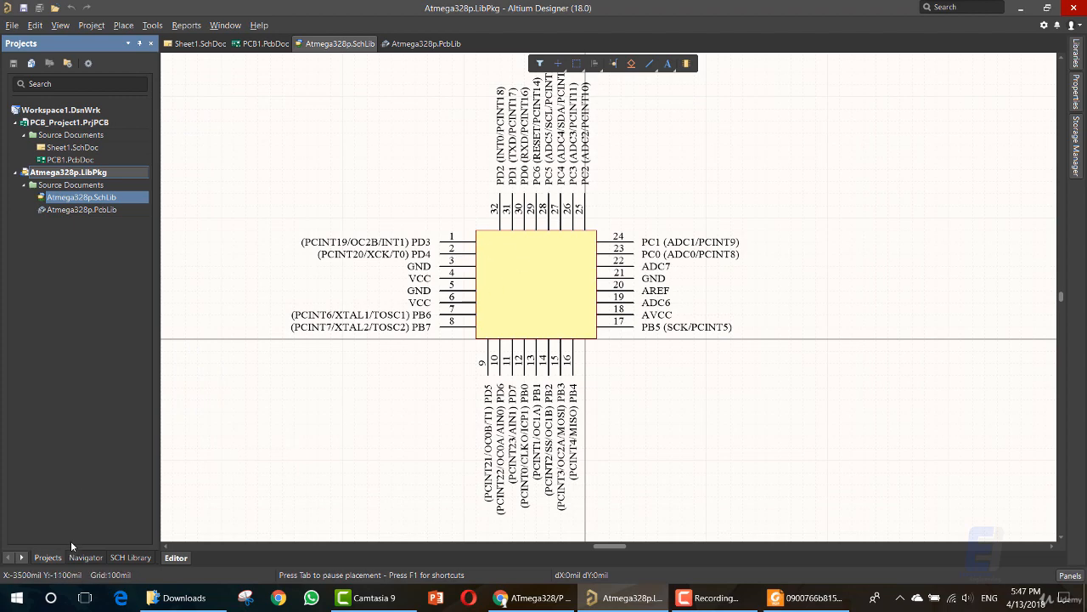
Open the library component's properties for editing and replace its designator with U?
left_click(124, 558)
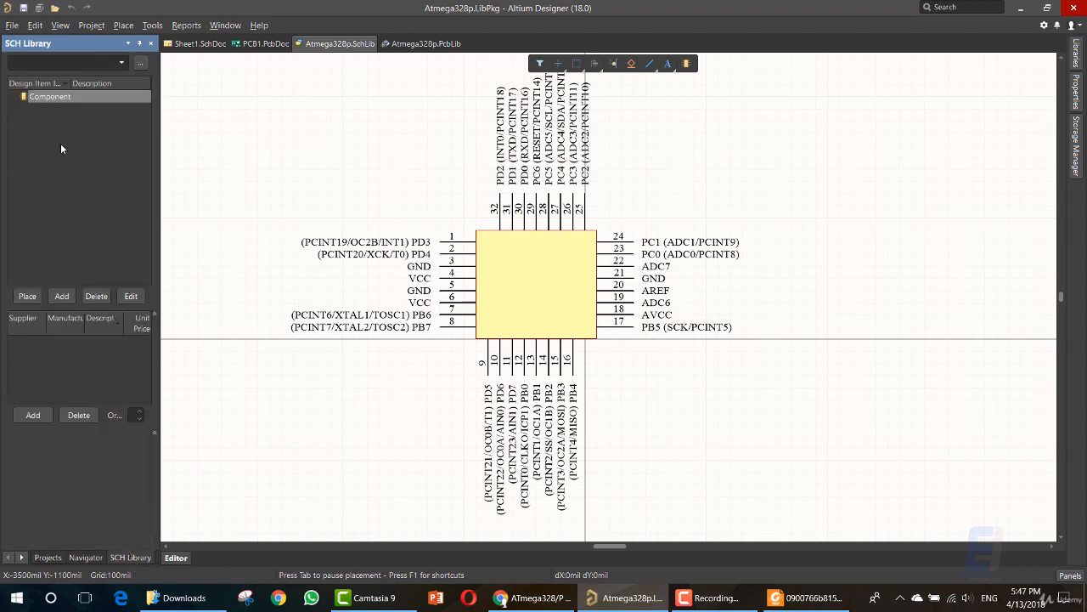
left_click(73, 95)
right_click(73, 95)
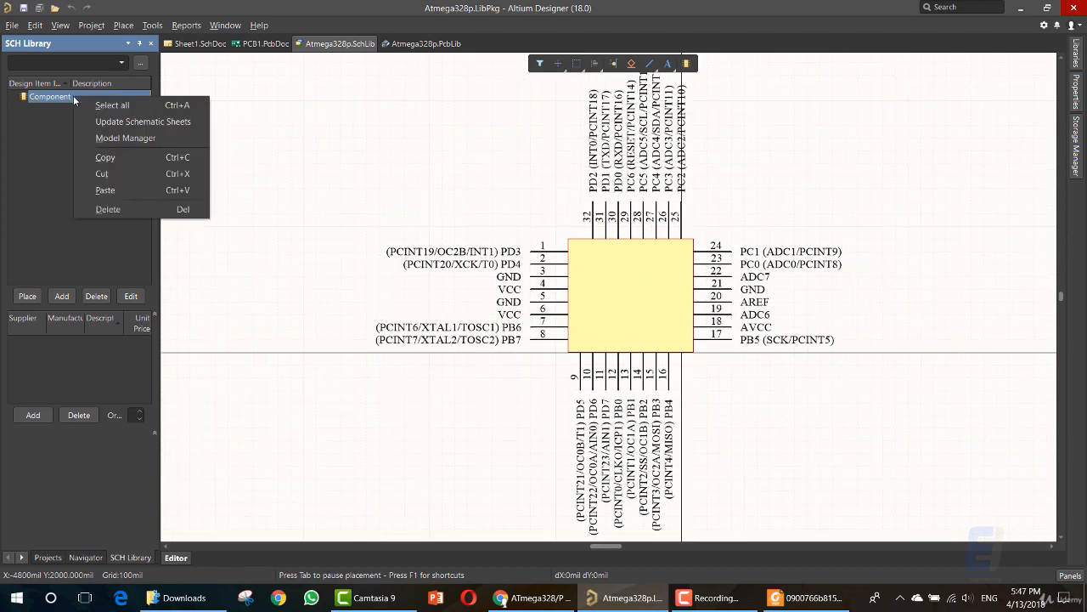
left_click(68, 101)
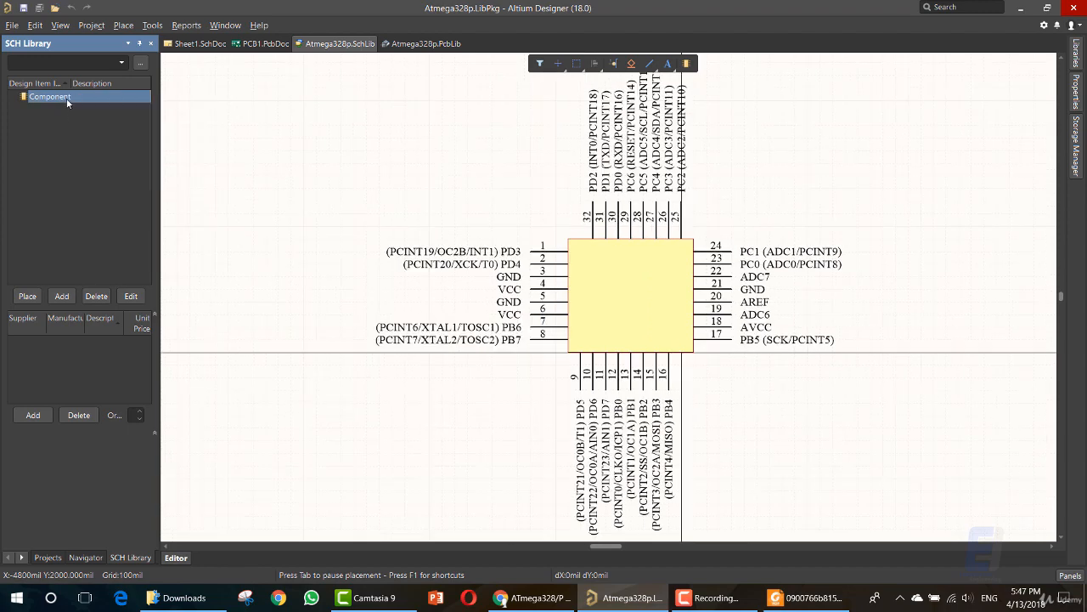
left_click(136, 296)
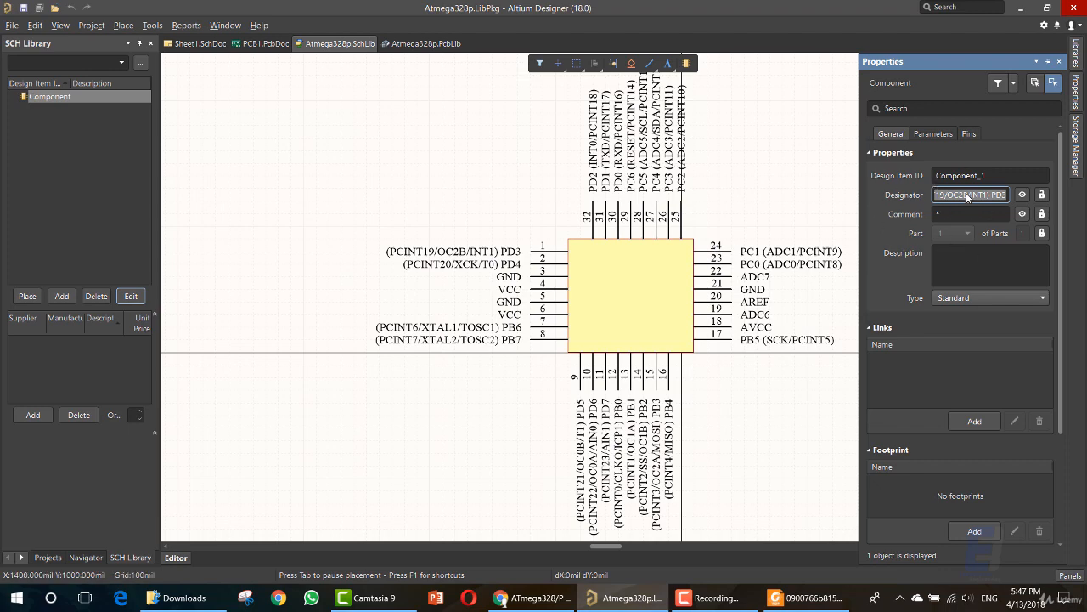
key("BackSpace")
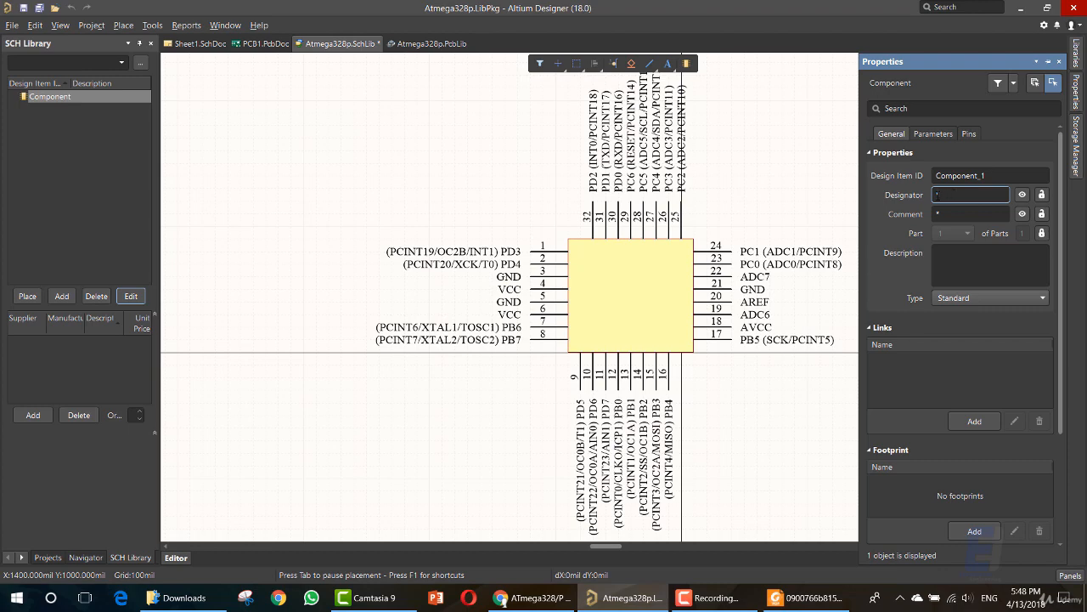
type("U")
Replace the asterisk in the component's comment with ATmega328/P.
left_click(935, 214)
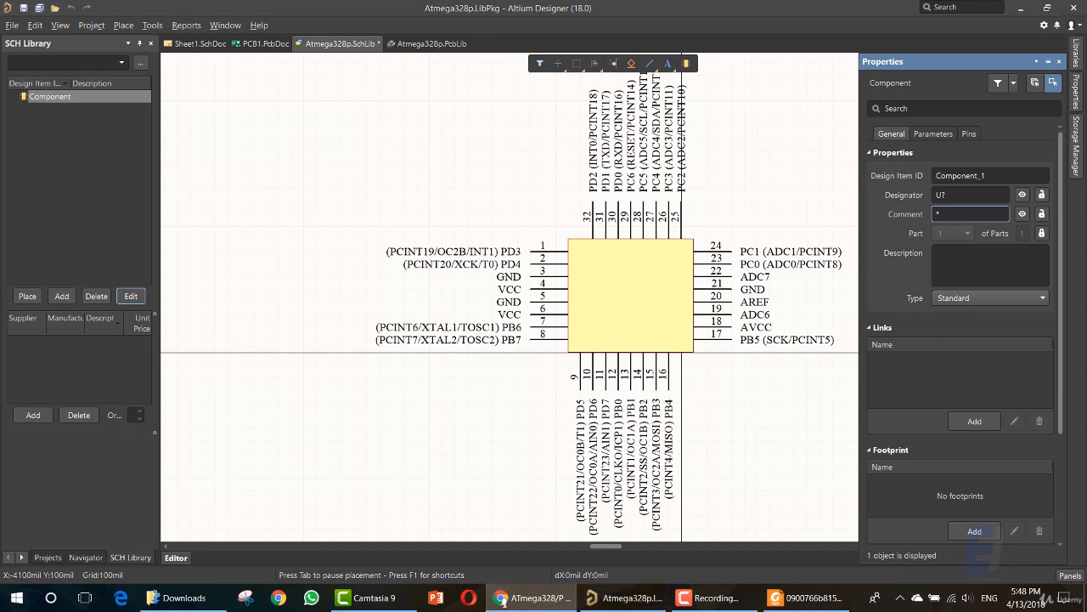
left_click(941, 214)
key("BackSpace")
type("ATmega328/P")
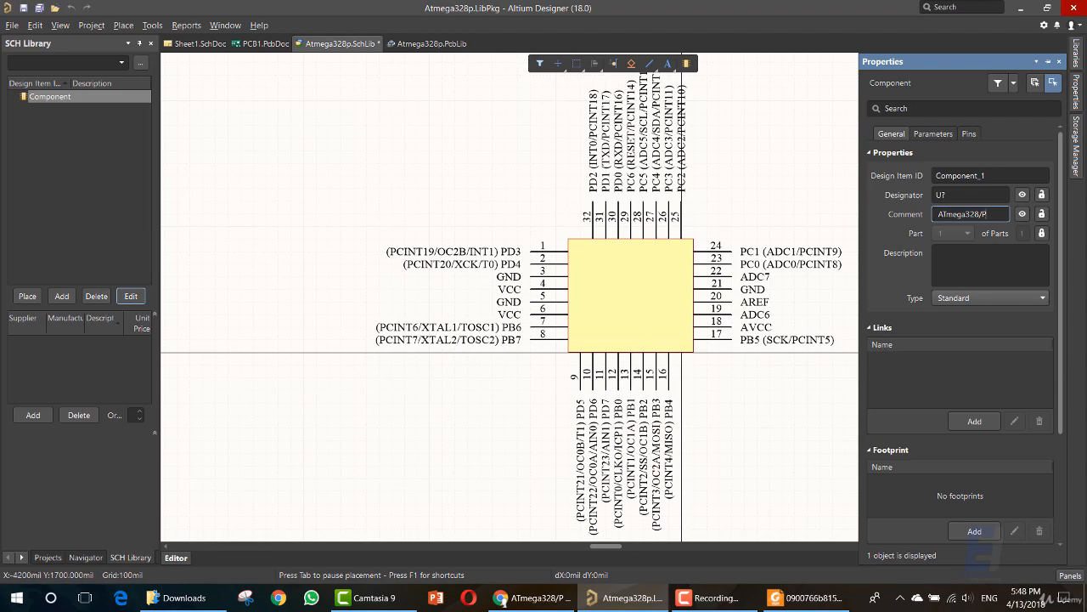
Copy the part name ATmega328/P from the datasheet's title page and enter it as the component's comment.
key("alt+Tab")
scroll(672, 287, "up", 3)
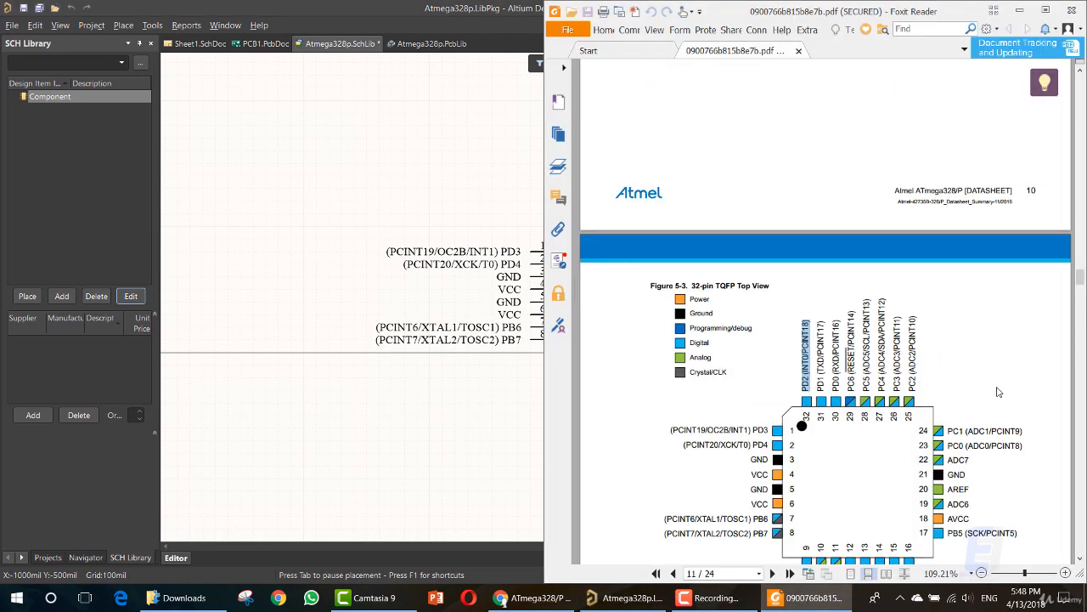
scroll(672, 287, "up", 10)
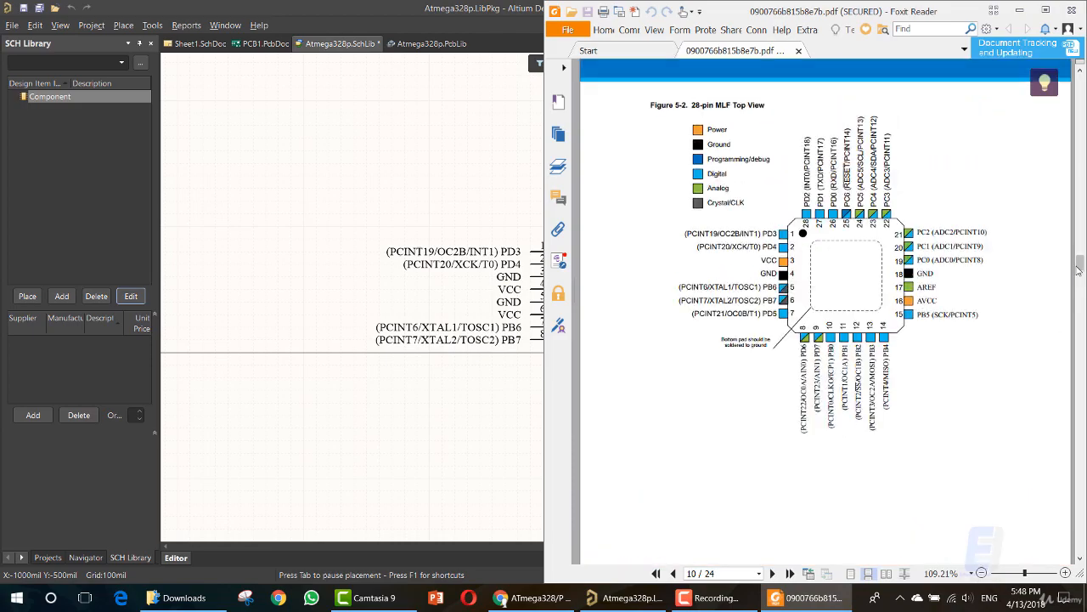
scroll(825, 340, "up", 15)
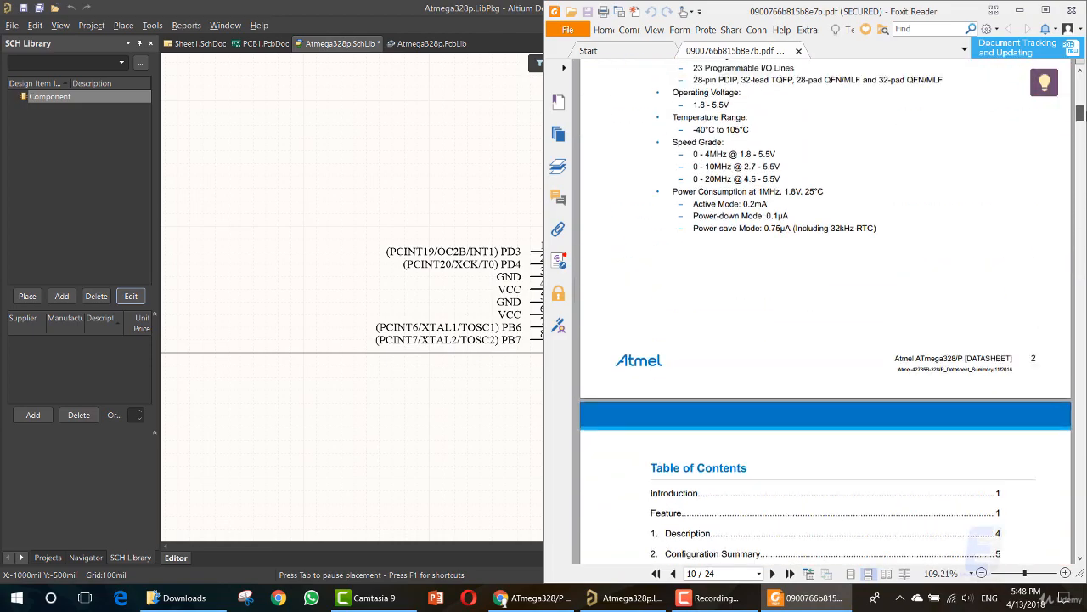
scroll(824, 340, "up", 2)
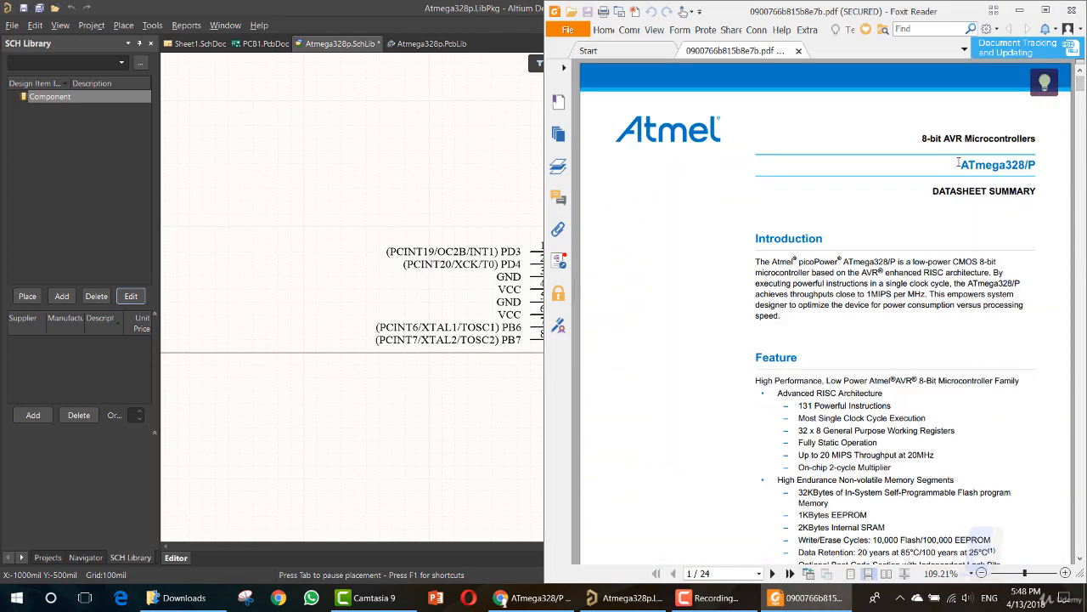
left_click_drag(960, 165, 1038, 166)
key("ctrl+c")
key("alt+Tab")
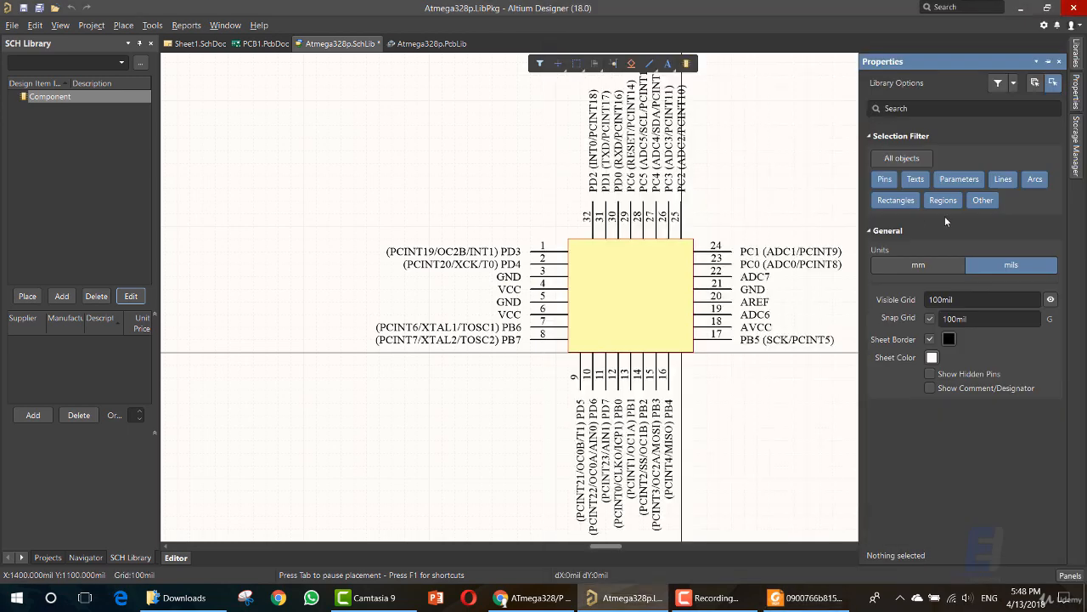
left_click(136, 298)
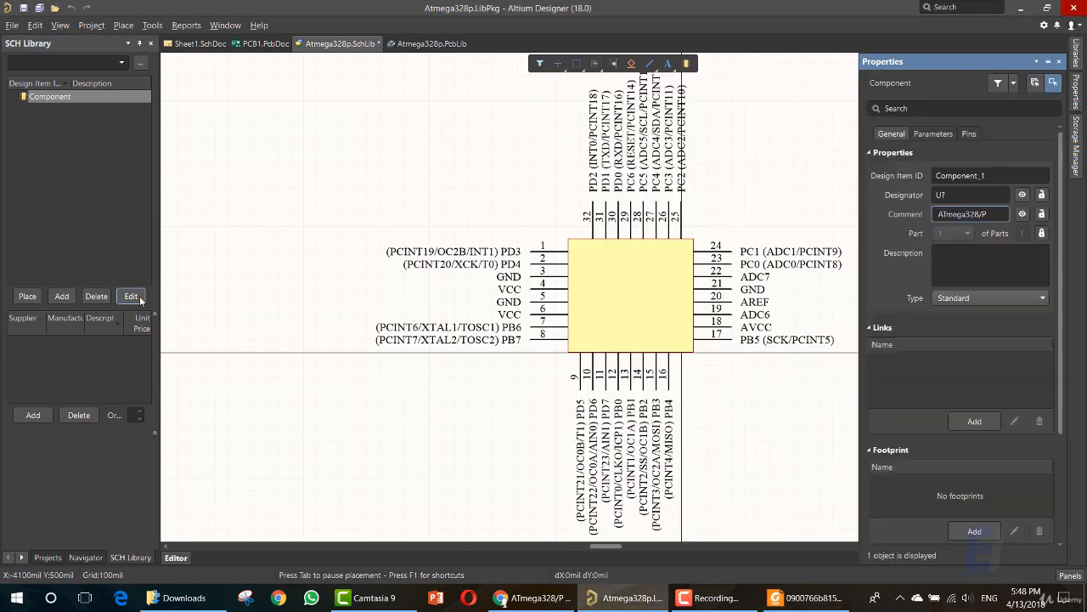
key("ctrl+a")
key("ctrl+v")
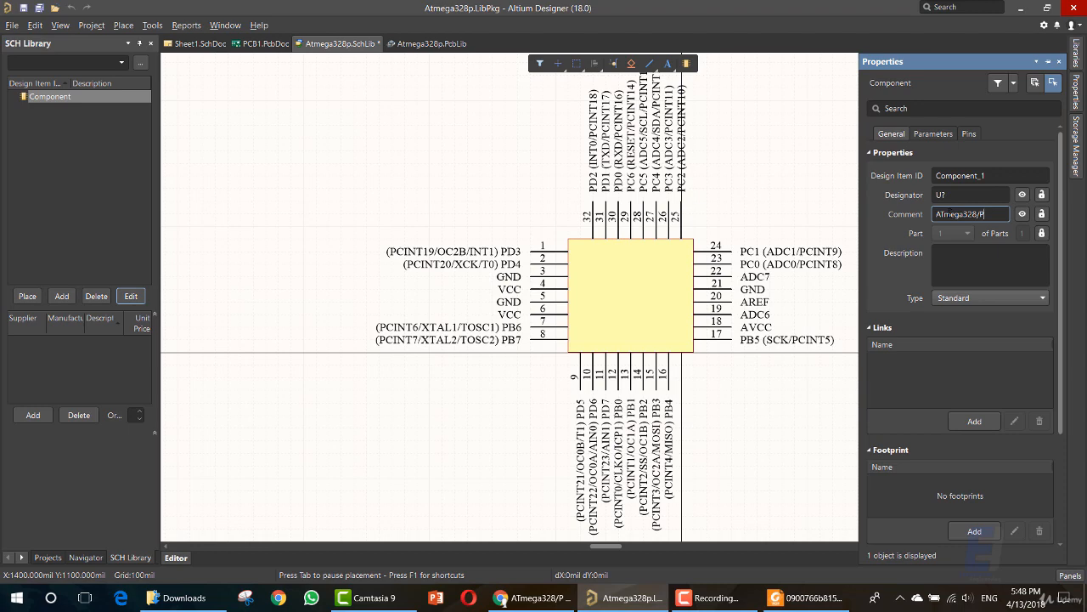
Switch to the datasheet in Foxit Reader and select the first paragraph of section 1, Description, on page 4.
left_click(951, 265)
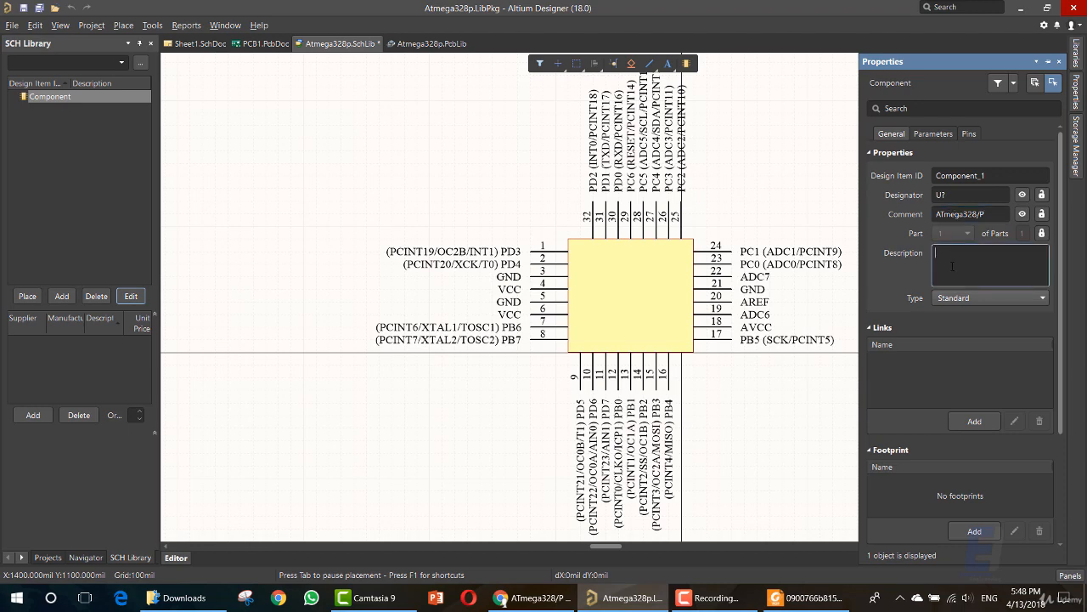
left_click(807, 597)
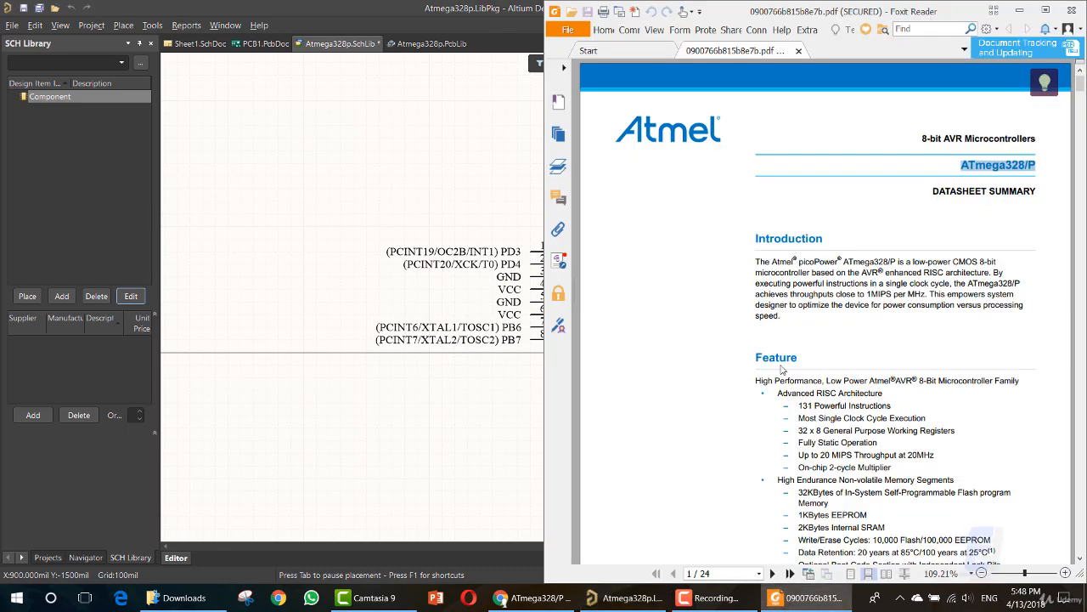
left_click_drag(754, 261, 780, 316)
scroll(790, 352, "down", 3)
scroll(790, 353, "down", 20)
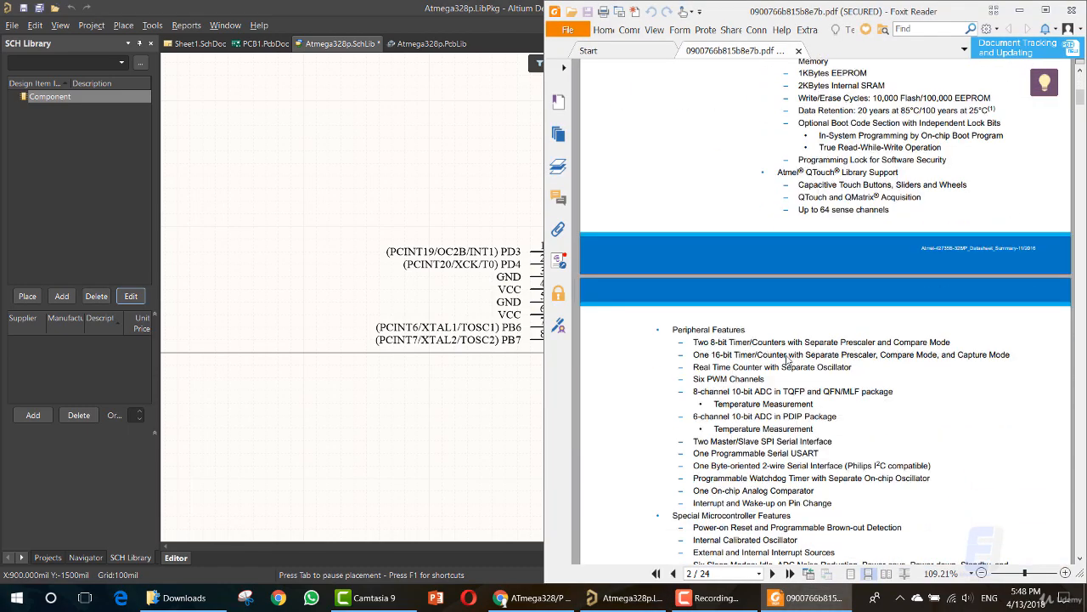
scroll(774, 381, "down", 2)
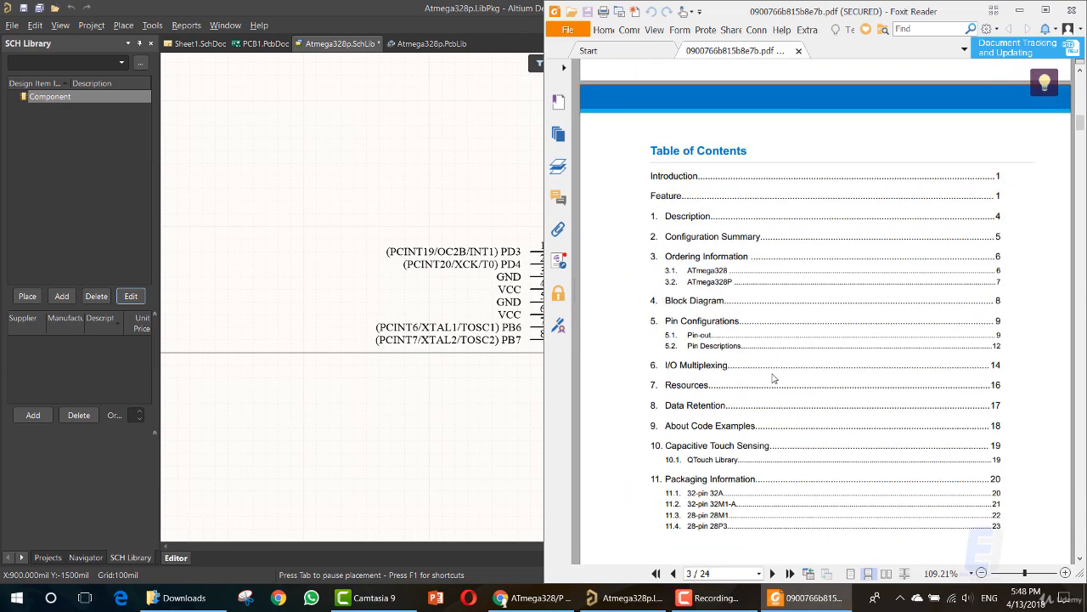
scroll(773, 380, "up", 2)
left_click(697, 250)
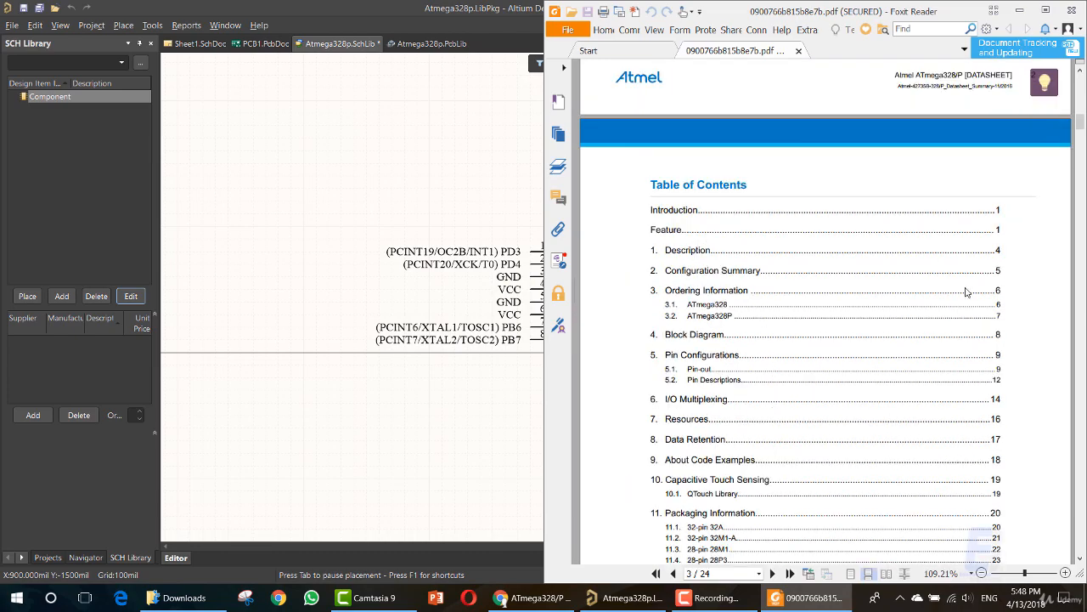
scroll(960, 270, "down", 20)
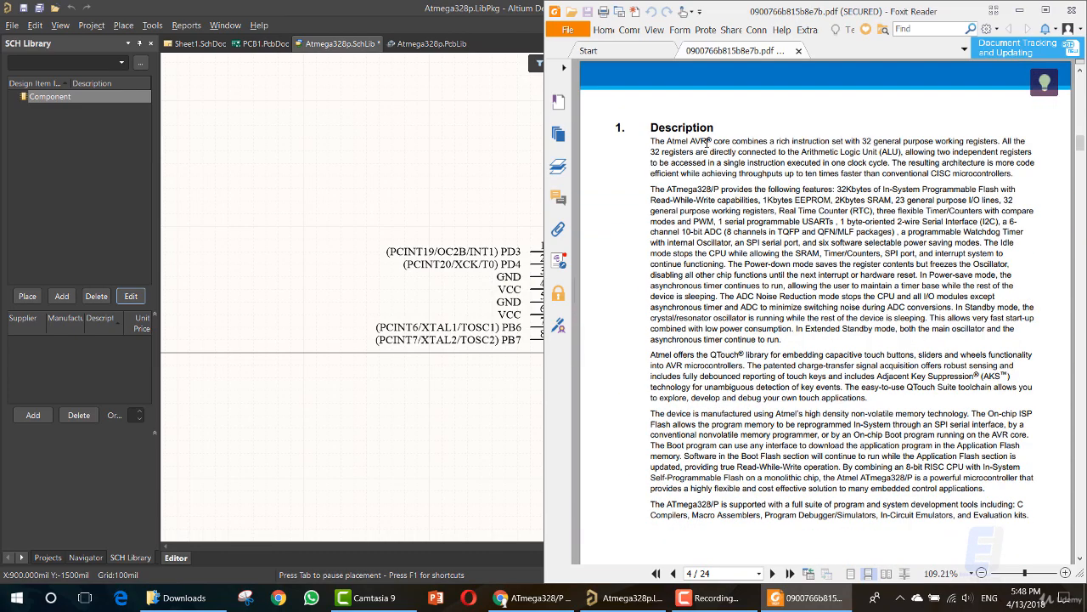
left_click_drag(653, 141, 1013, 174)
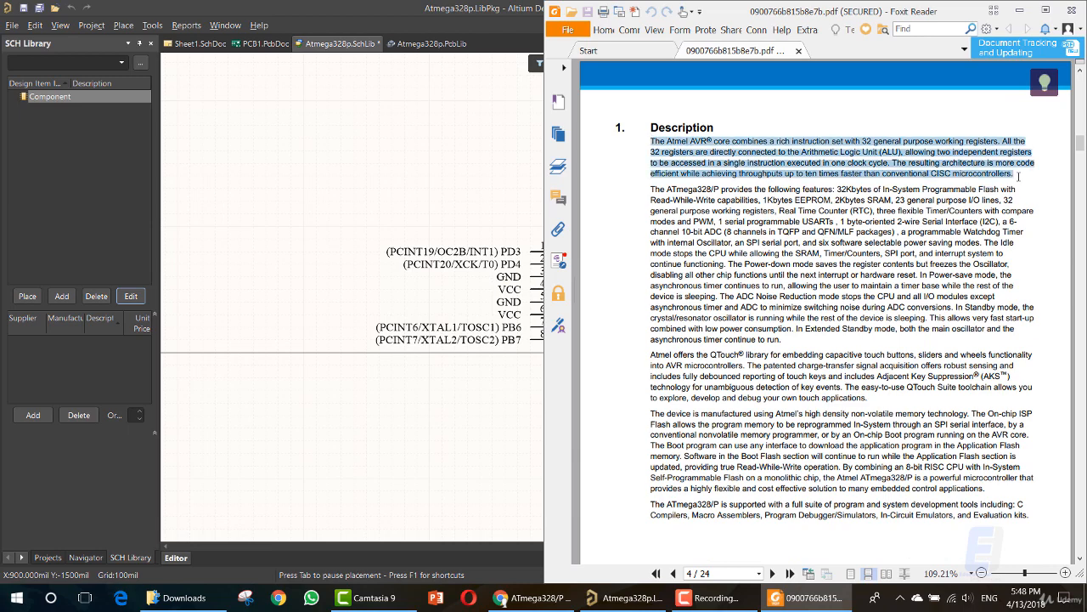
Return to Altium Designer and paste the copied datasheet paragraph into the component's description, checking it from its beginning.
scroll(723, 339, "down", 3)
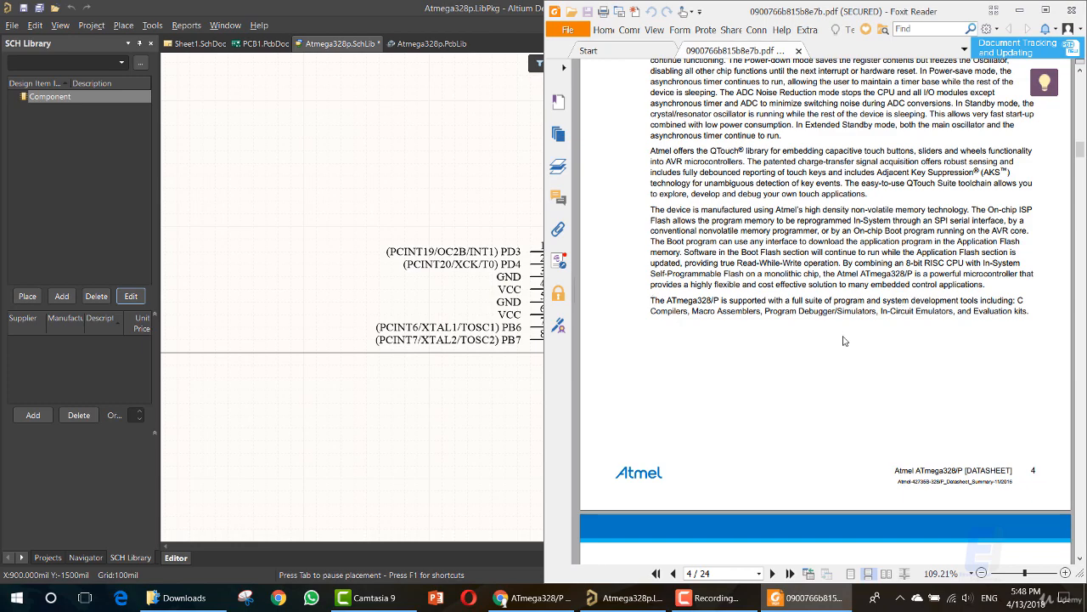
scroll(841, 357, "down", 7)
scroll(837, 374, "up", 3)
scroll(828, 384, "down", 5)
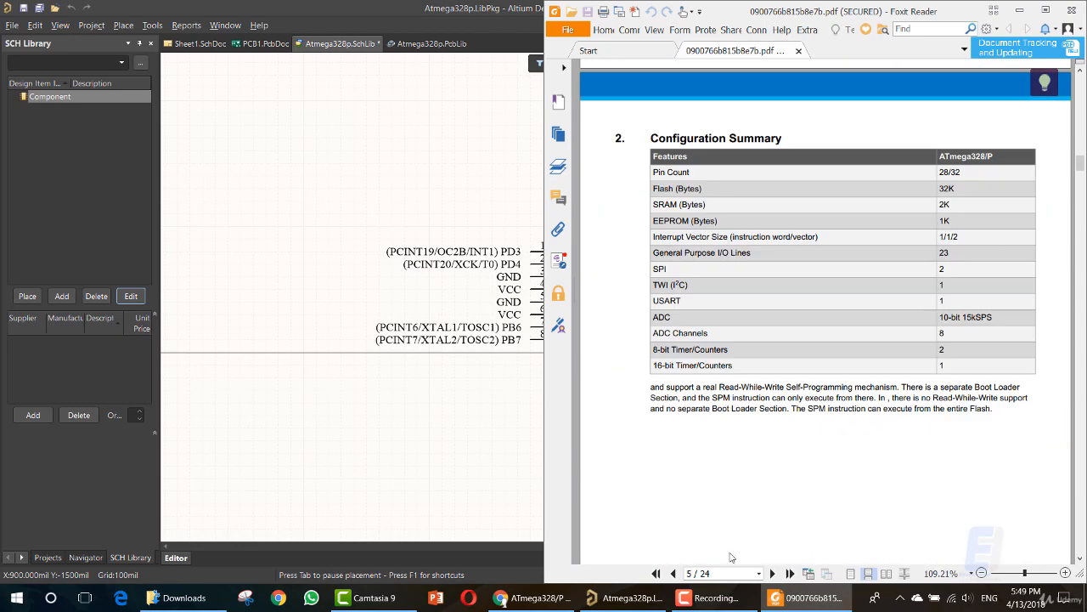
left_click(650, 599)
left_click(984, 257)
key("ctrl+v")
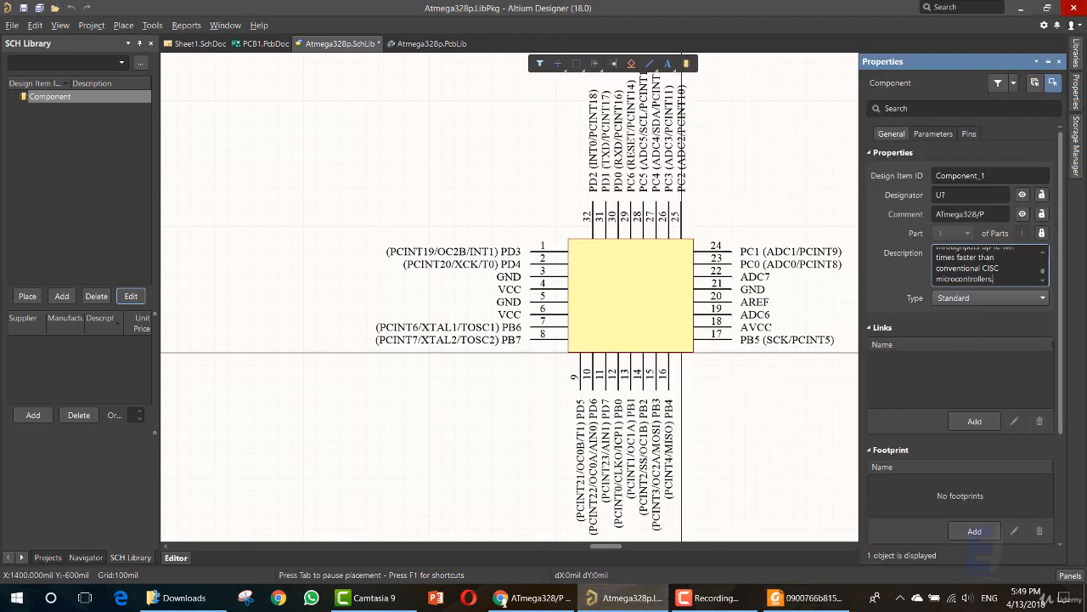
left_click_drag(1044, 272, 1044, 251)
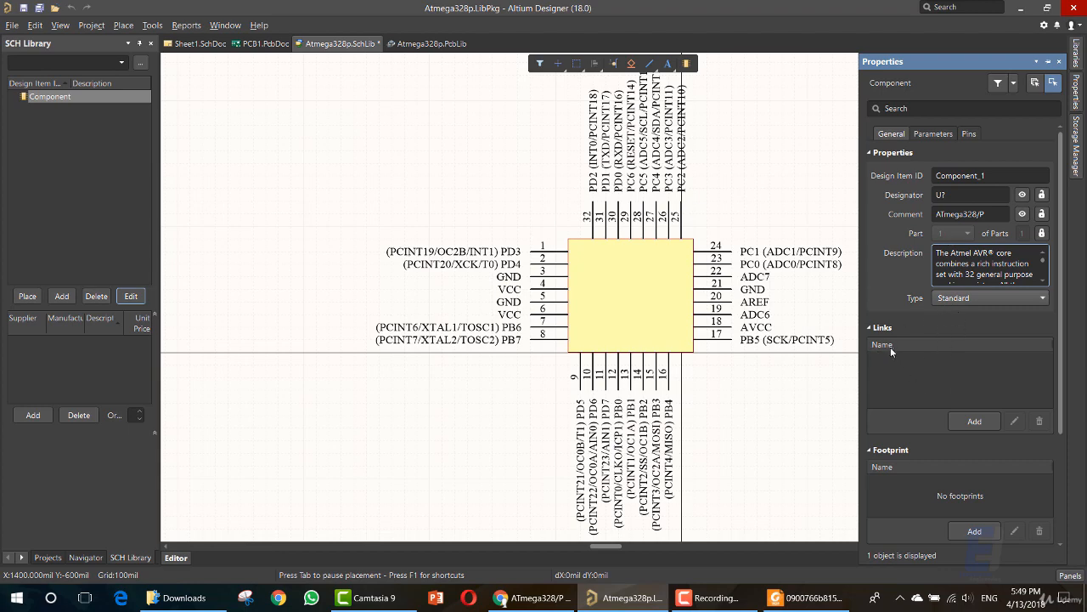
left_click(963, 418)
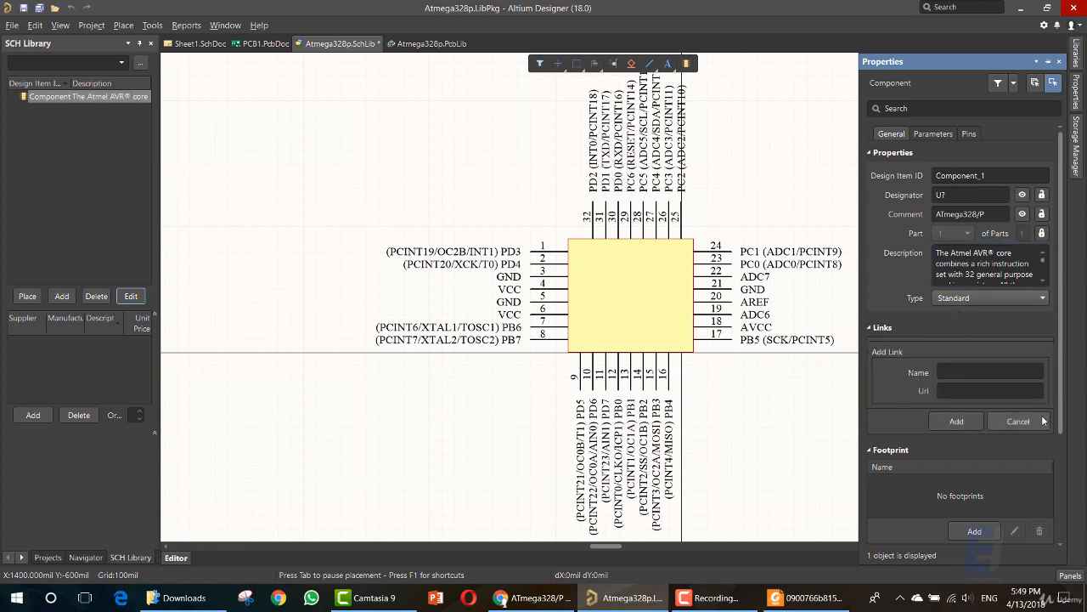
left_click(1016, 419)
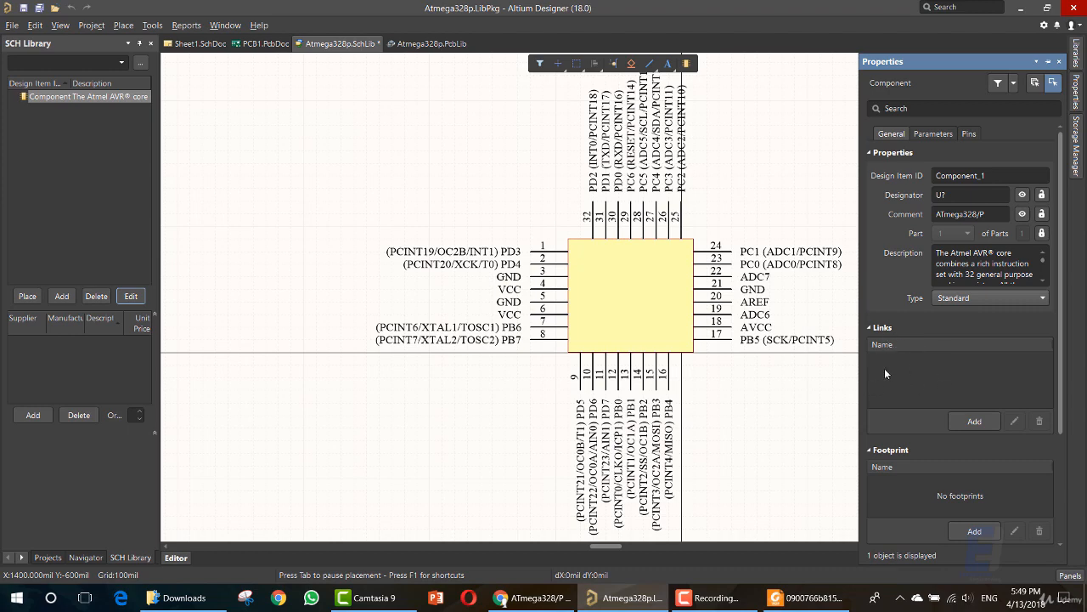
scroll(1044, 527, "down", 3)
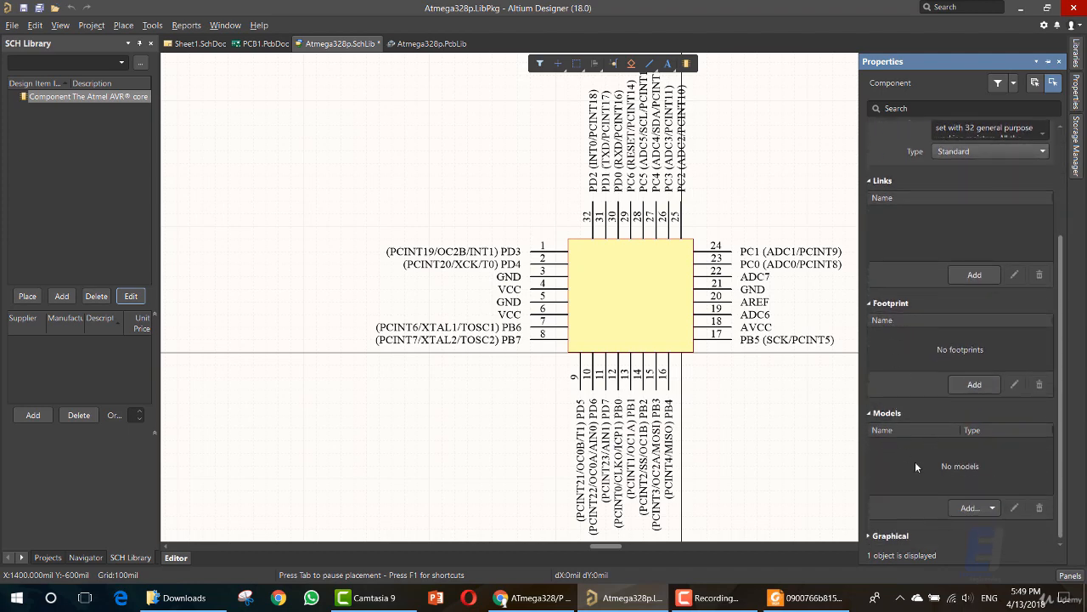
scroll(1022, 373, "up", 3)
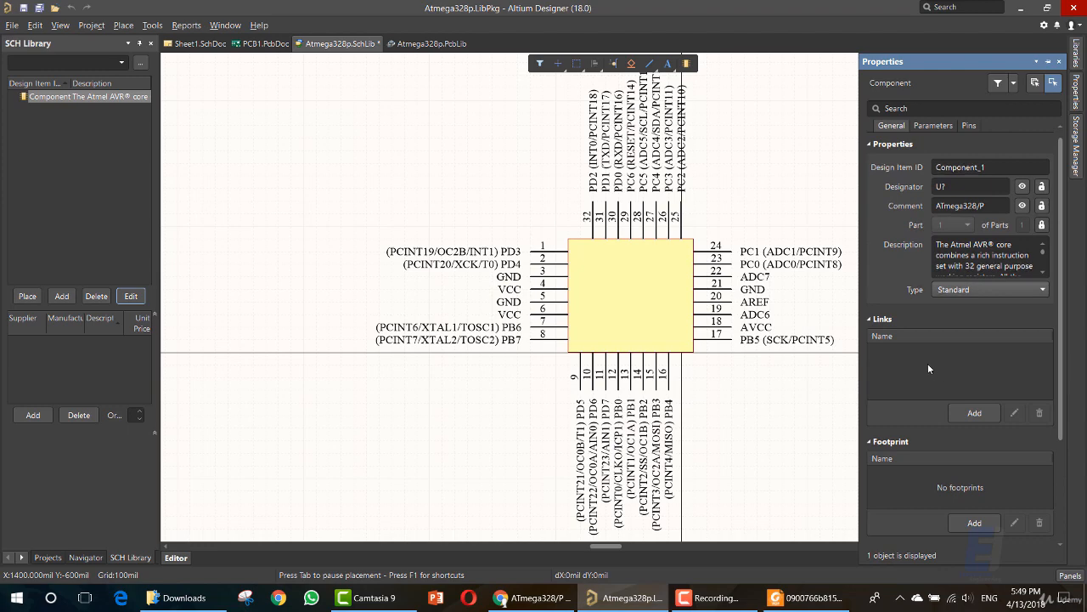
Add a link named Datasheet to the component, with the address of the downloaded file 0900766b815b8e7b.pdf as its URL.
left_click(974, 413)
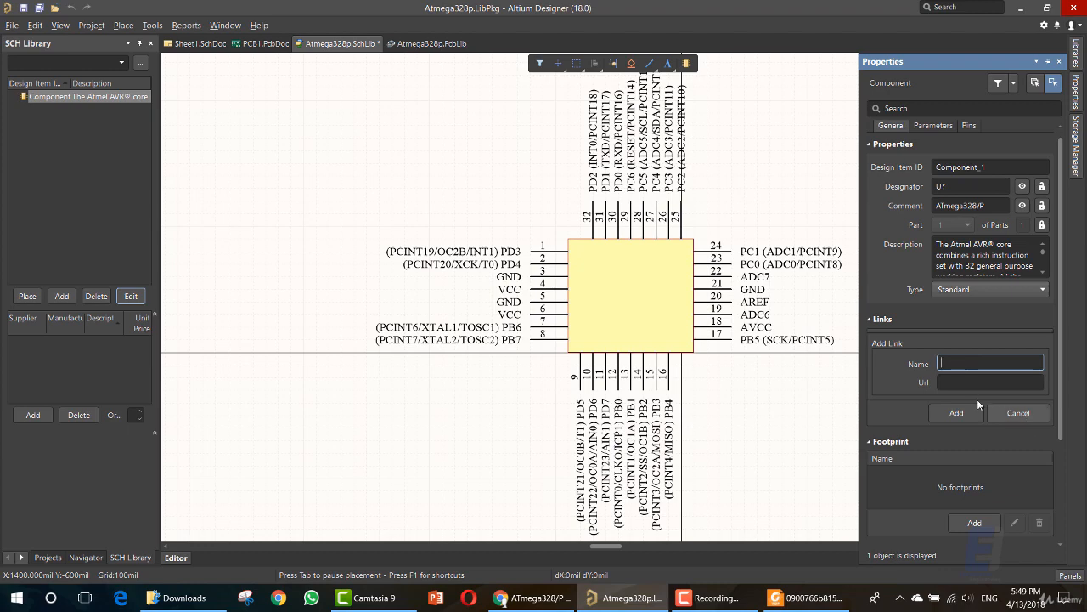
type("Datasheet")
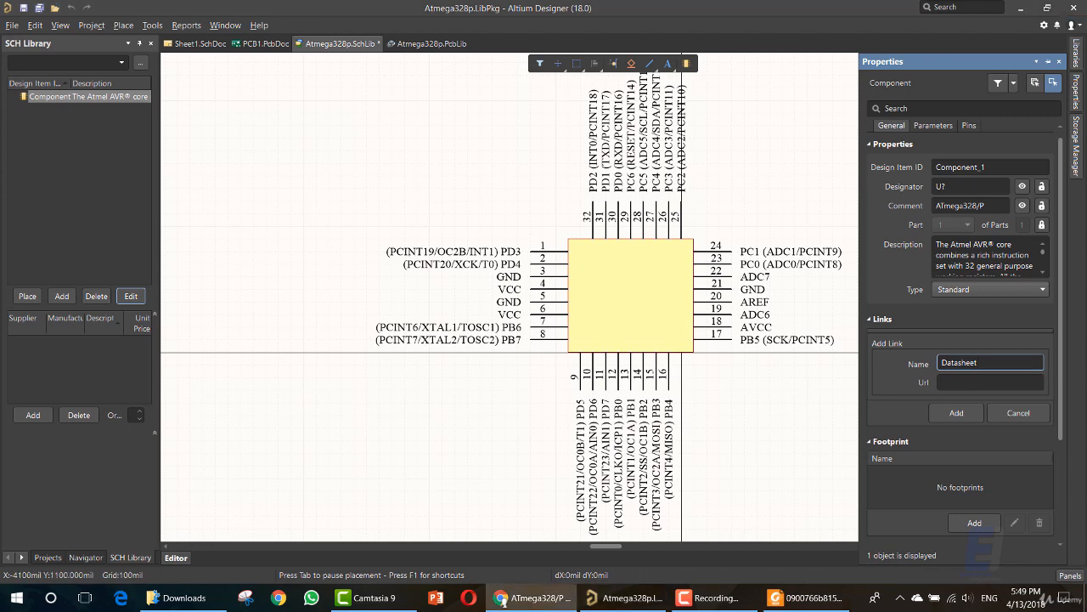
left_click(983, 383)
key("ctrl+v")
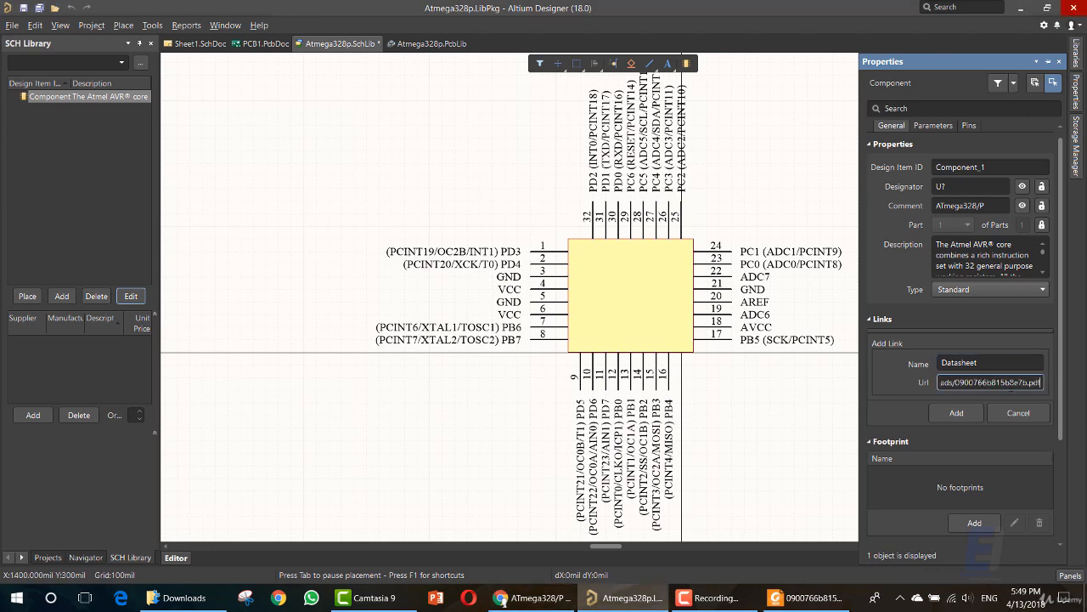
left_click(943, 413)
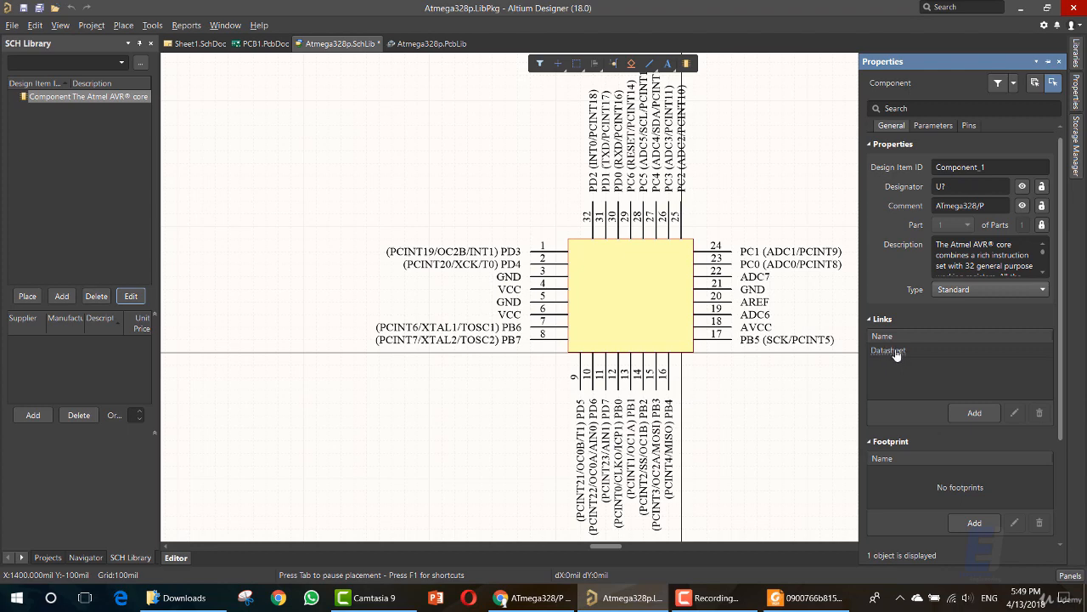
Add a component parameter named Created By with the value Educational Engineering Team.
left_click(940, 127)
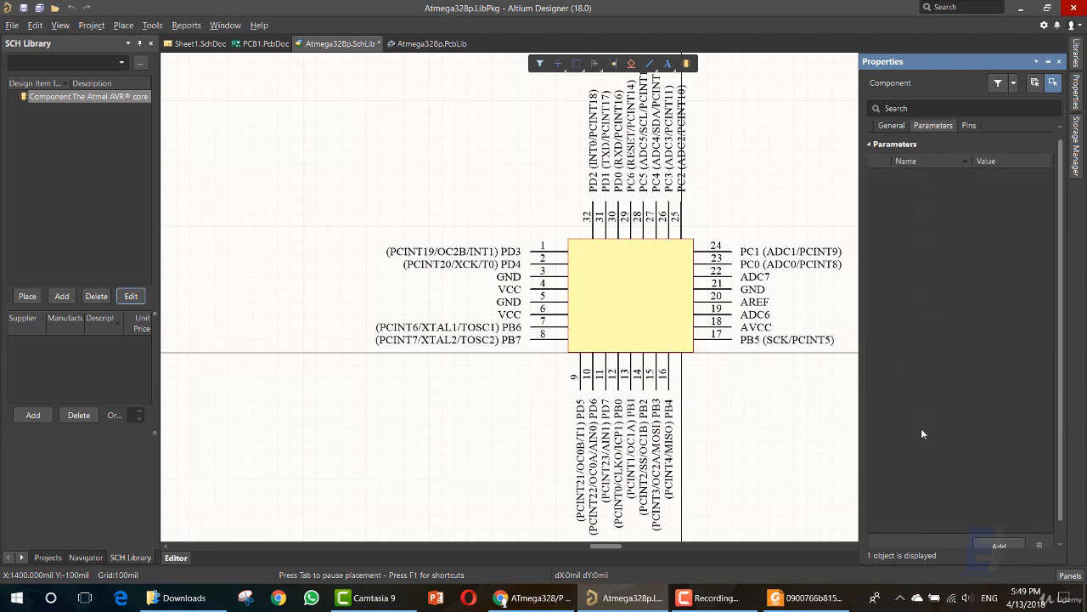
left_click(985, 542)
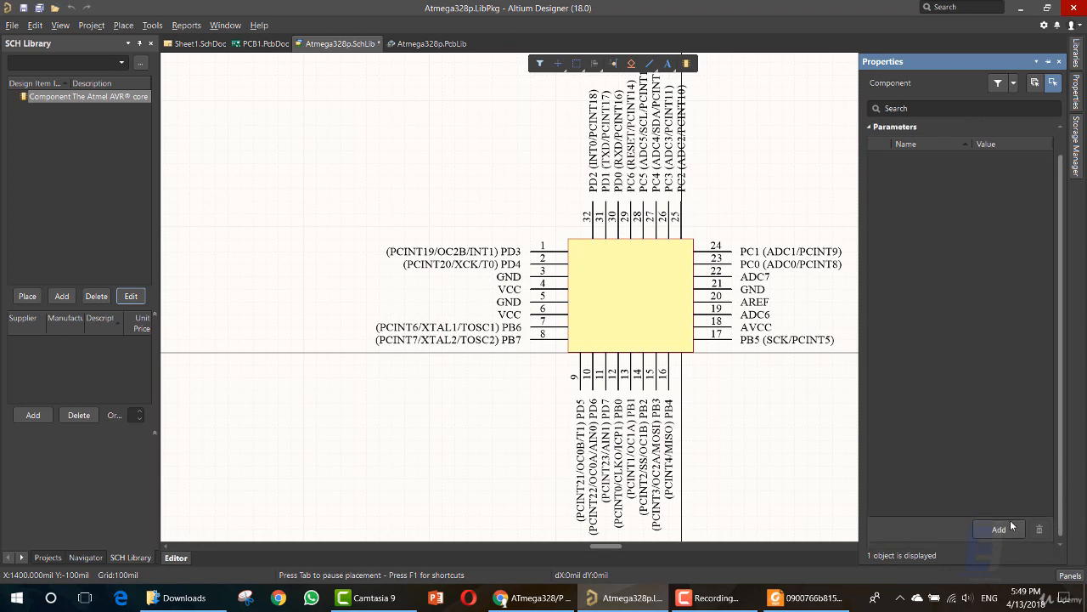
left_click(917, 163)
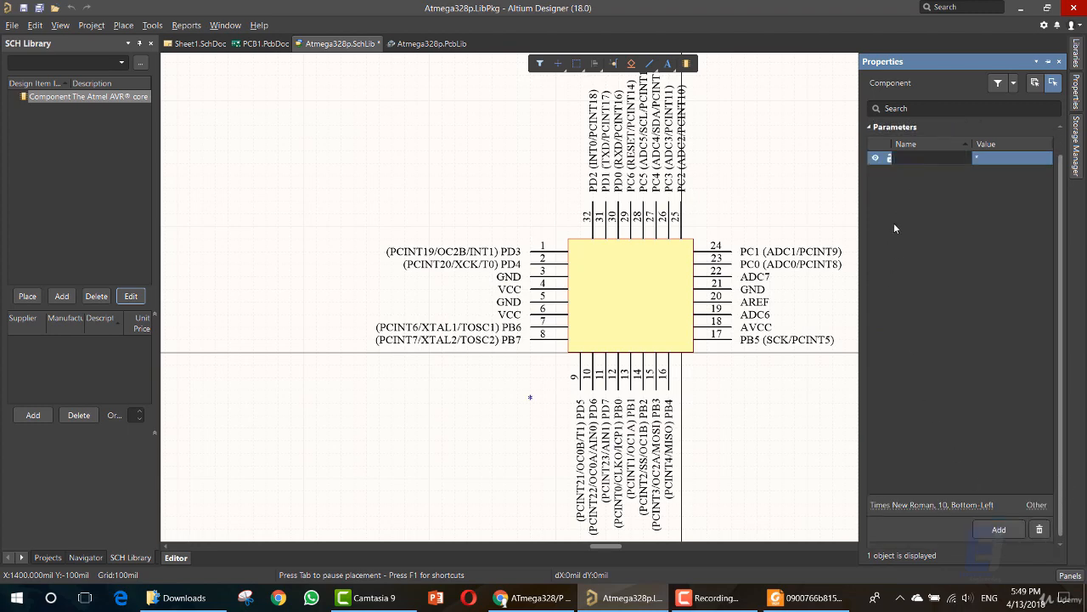
type("Created By")
left_click(1011, 157)
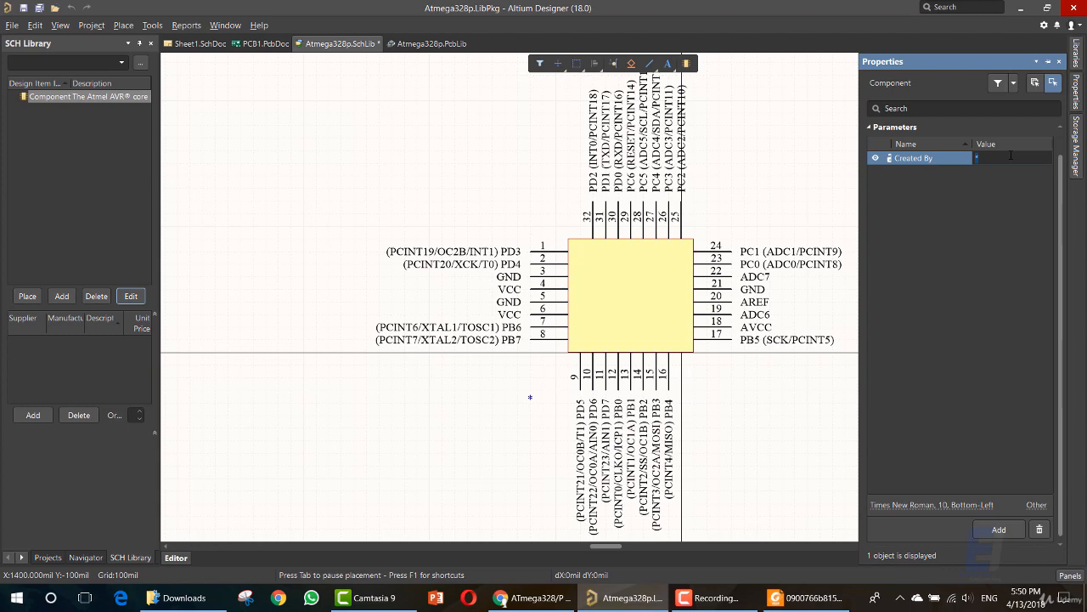
type("Educationa")
type("l Engineering ")
type("Tea")
type("m")
key("Return")
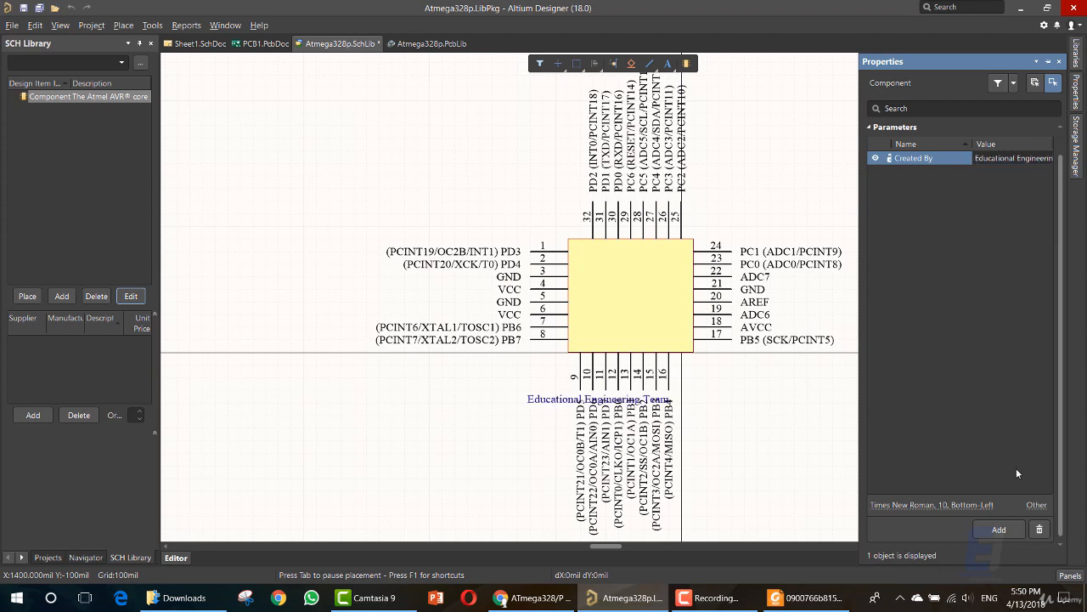
Add a second component parameter named Data Created with the value 2018.
left_click(999, 530)
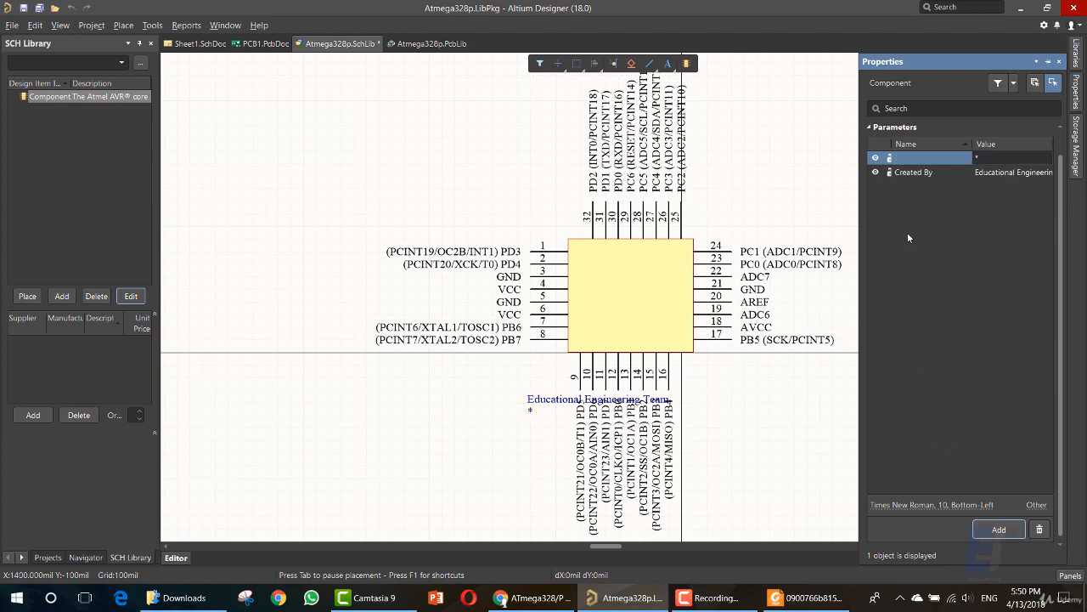
left_click(915, 157)
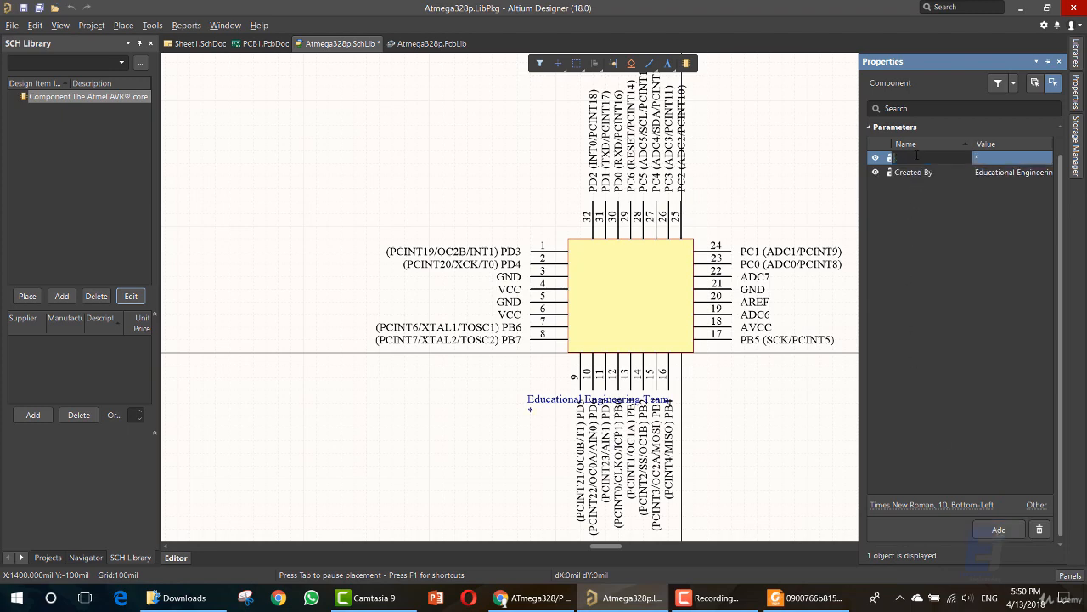
type("Data Created")
left_click(996, 159)
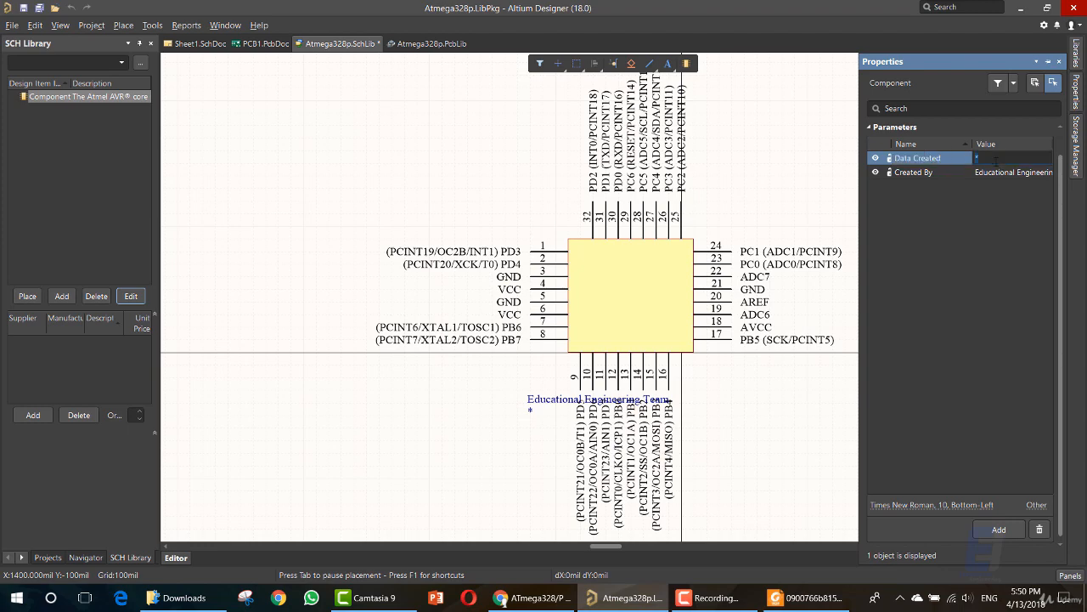
type("2018")
Add a third component parameter named Datasheet and paste the path of 0900766b815b8e7b.pdf as its value.
left_click(1002, 529)
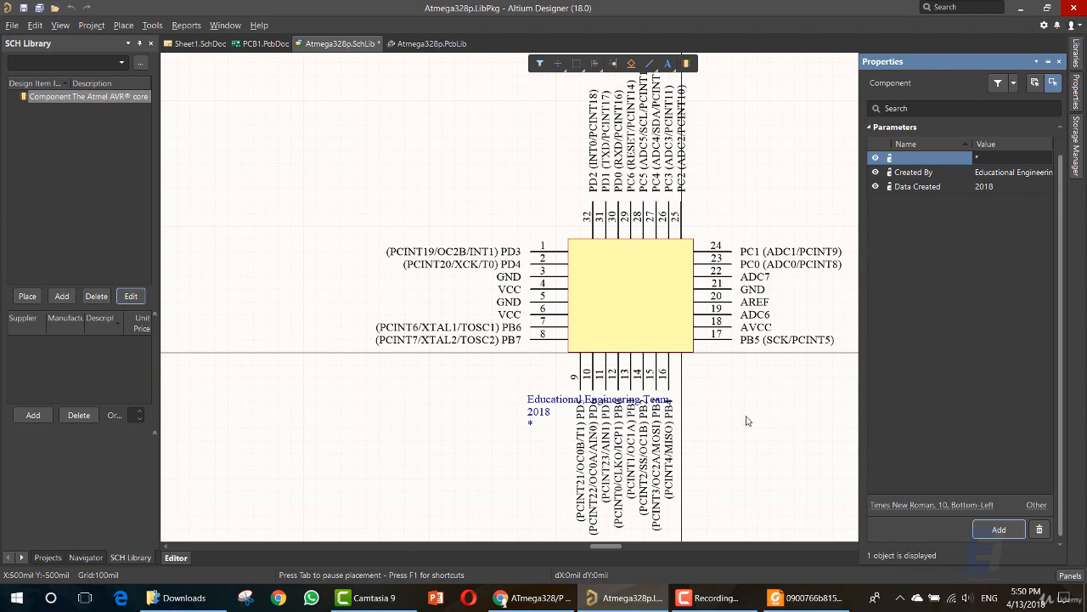
left_click(932, 157)
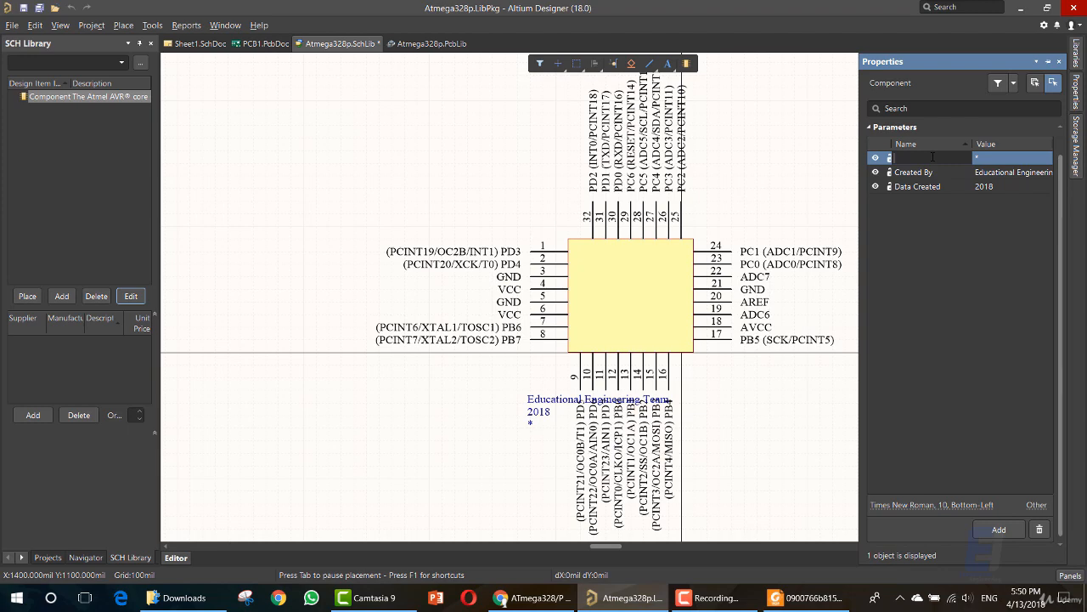
type("Datasheet")
key("Return")
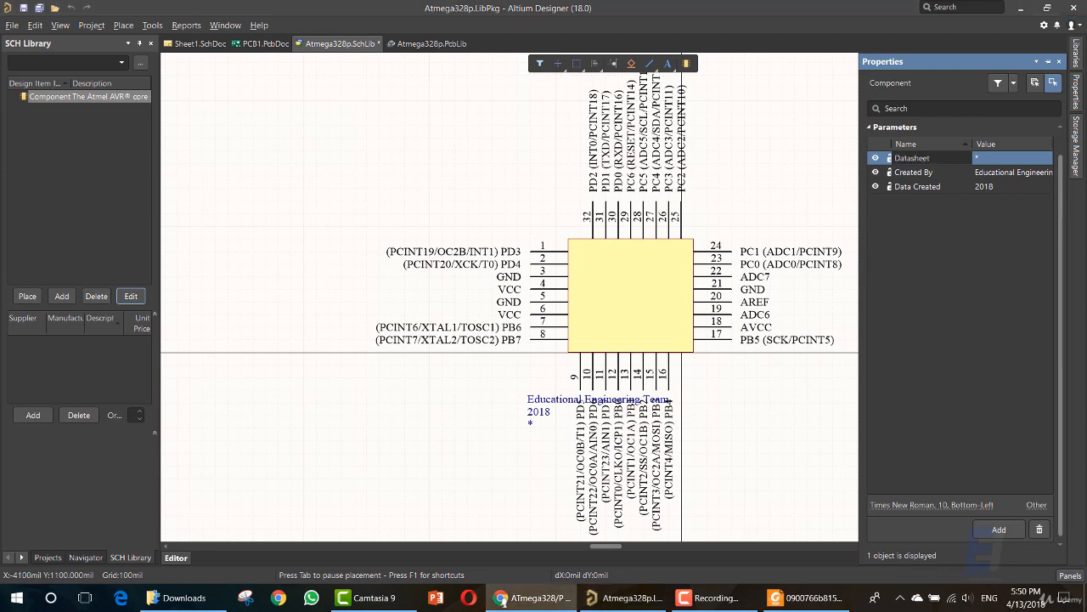
double_click(988, 159)
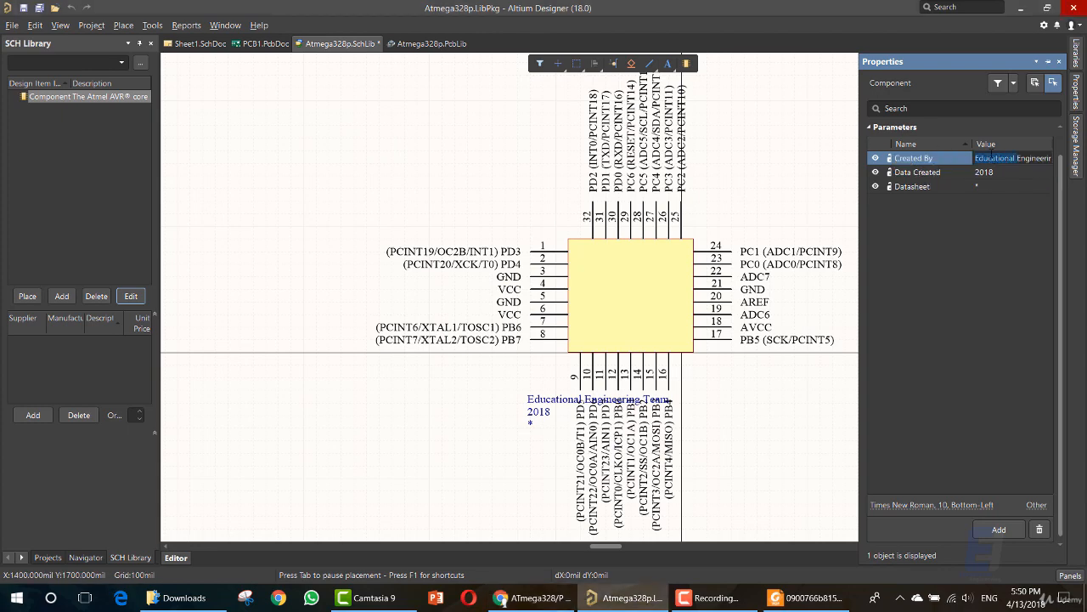
left_click(1001, 185)
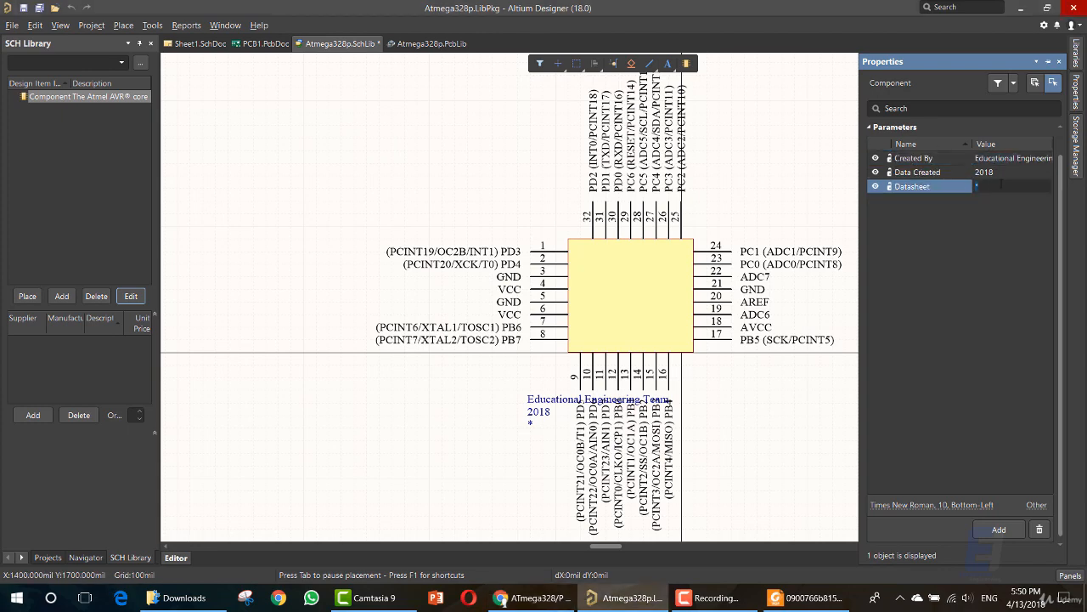
key("ctrl+v")
key("Return")
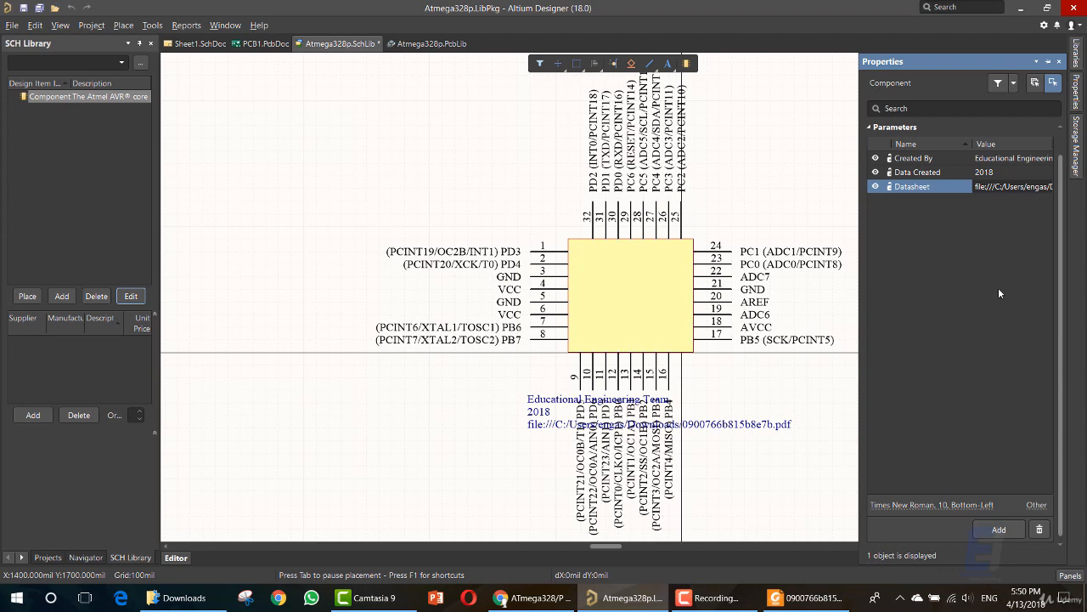
left_click(891, 134)
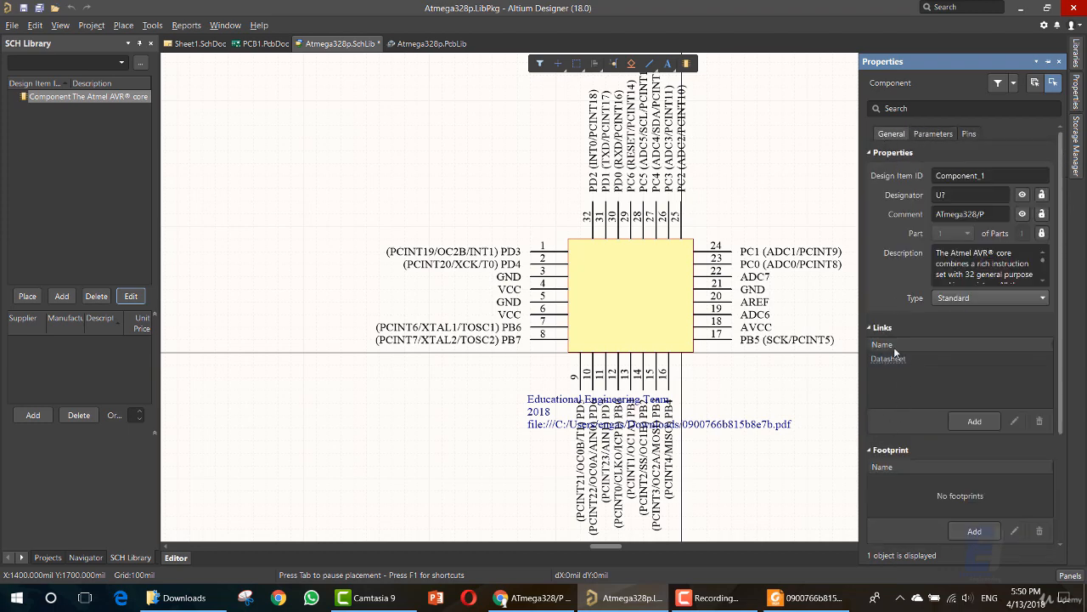
left_click(934, 134)
double_click(937, 217)
left_click(877, 212)
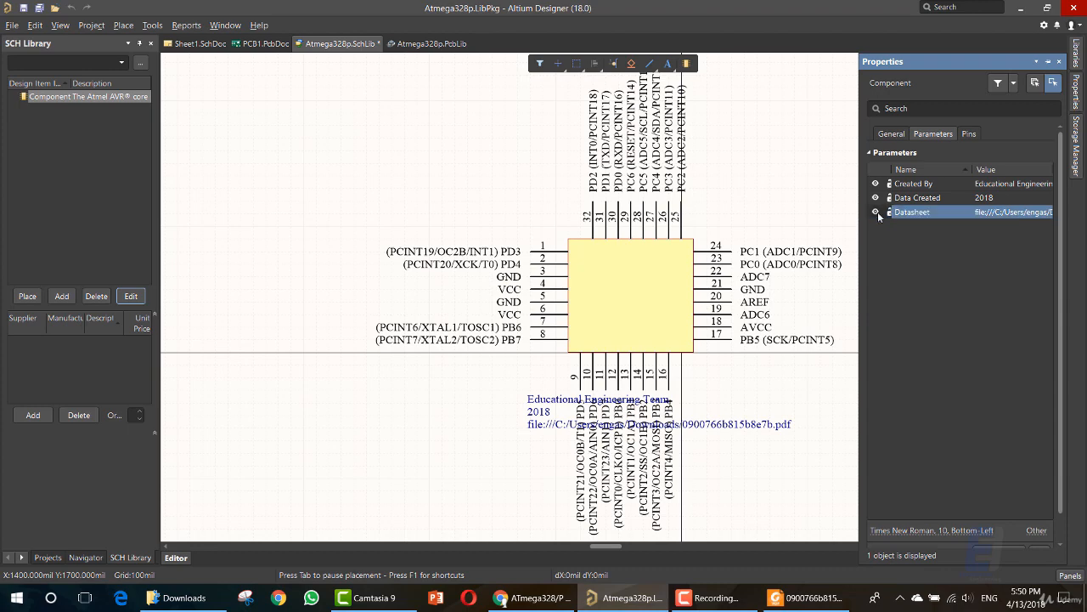
left_click(877, 212)
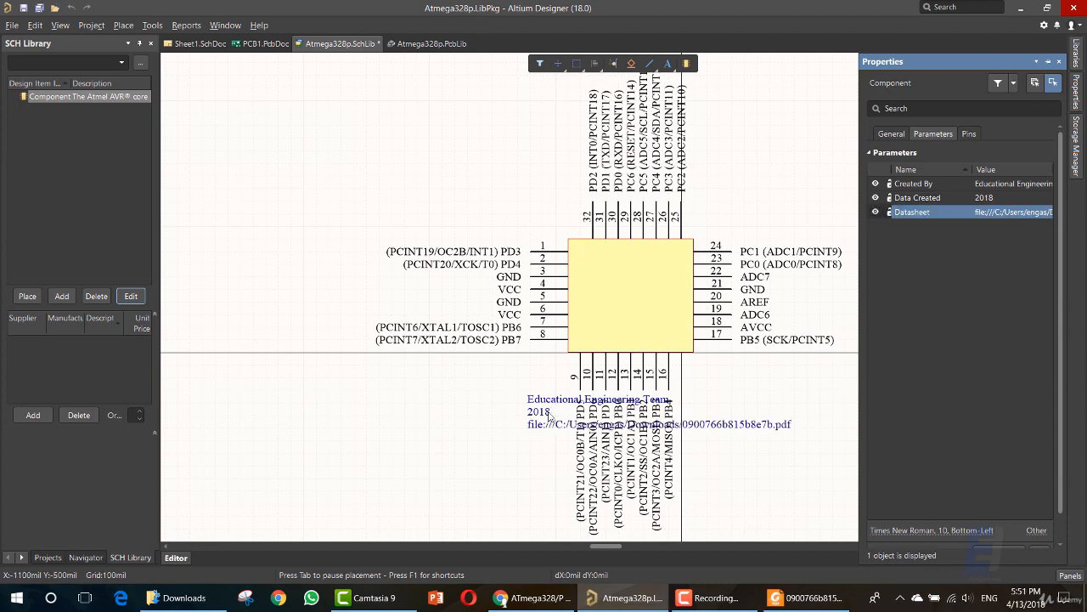
Move the Created By, Data Created and Datasheet parameter texts off the lower pin names into the empty area to their left.
left_click_drag(540, 411, 265, 420)
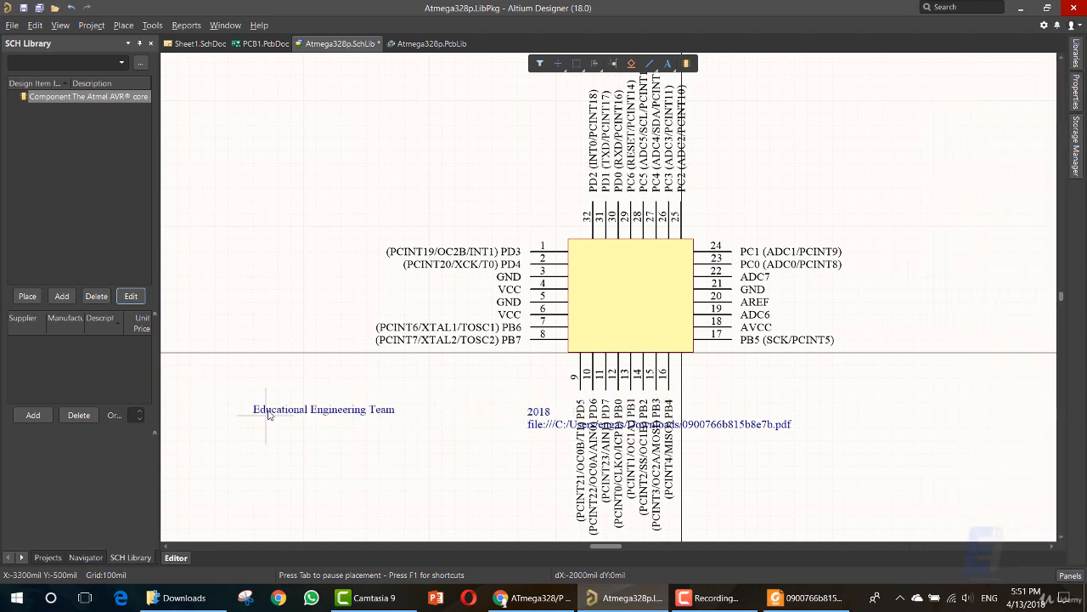
left_click_drag(540, 421, 265, 431)
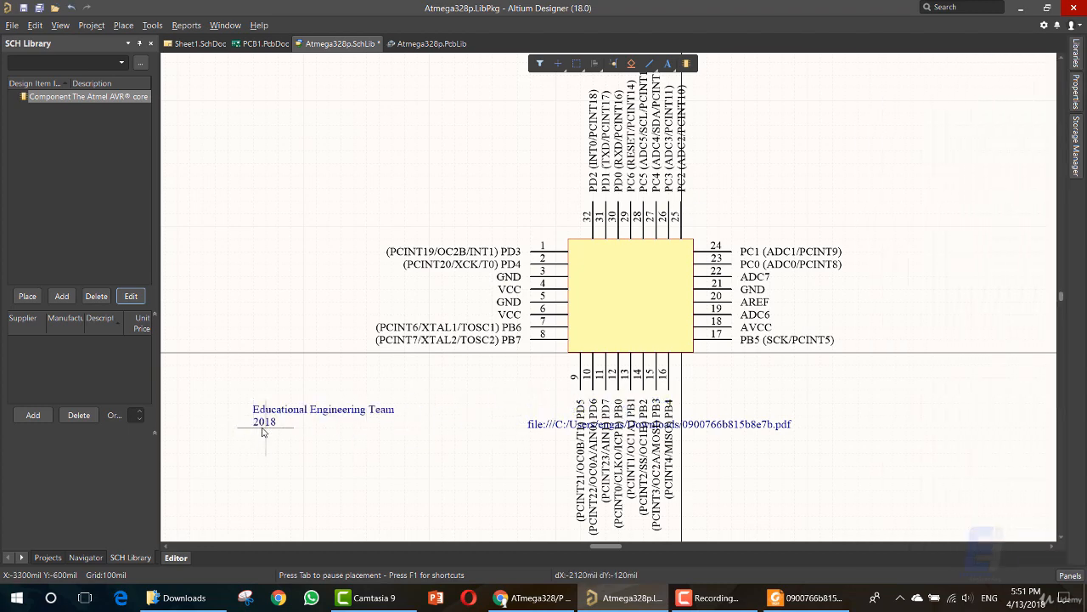
left_click_drag(535, 427, 264, 436)
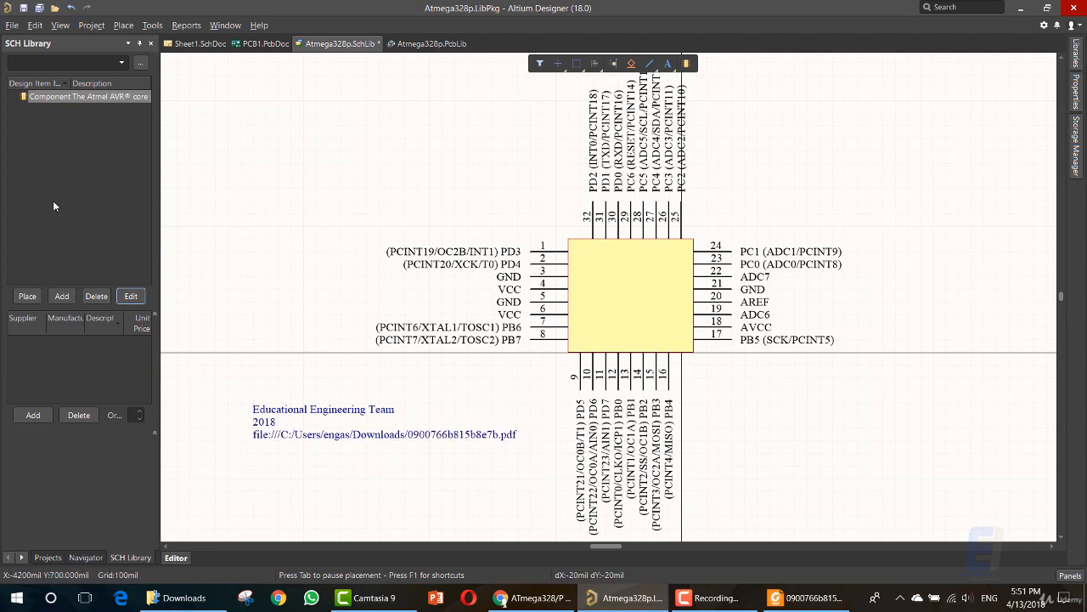
Reopen the component's properties and hide the Datasheet parameter text on the symbol sheet.
left_click(130, 295)
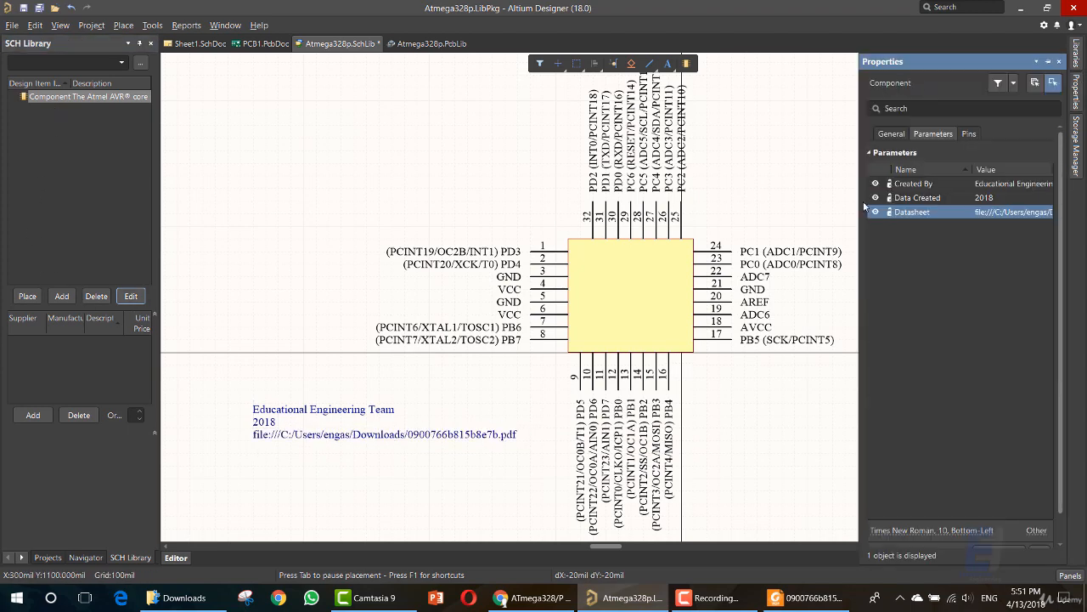
right_click(914, 218)
left_click(943, 256)
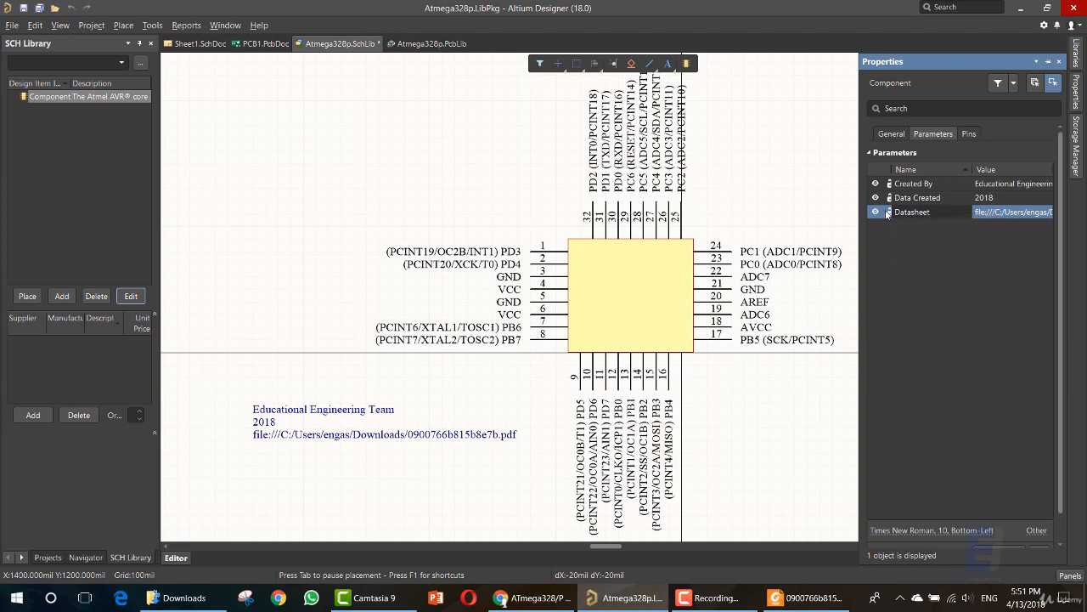
left_click(876, 212)
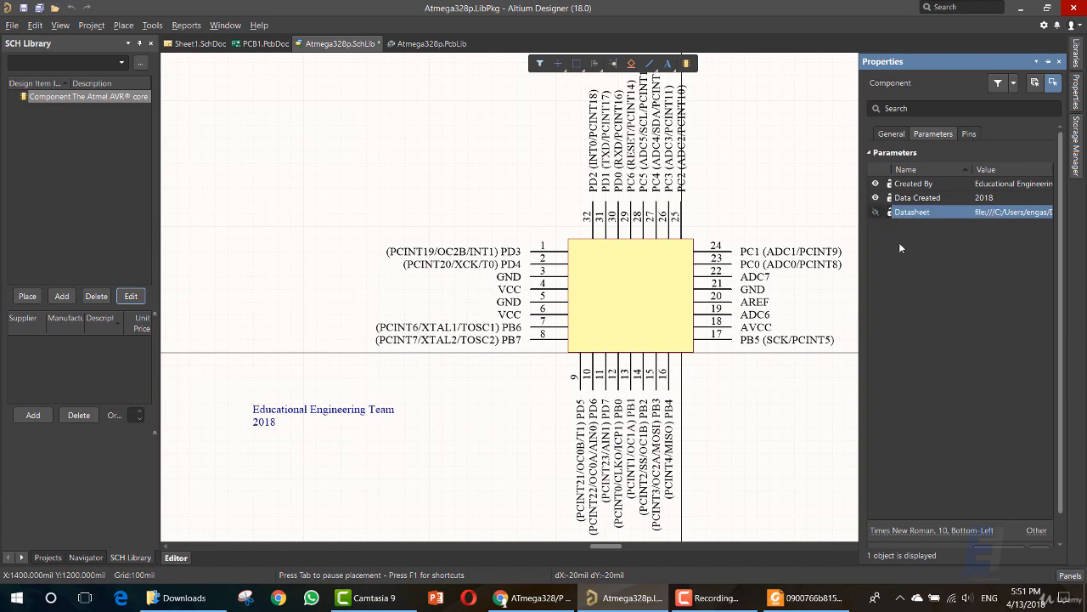
Add a component parameter named OrganizationName with the value EduEngTeam.
scroll(1052, 401, "down", 1)
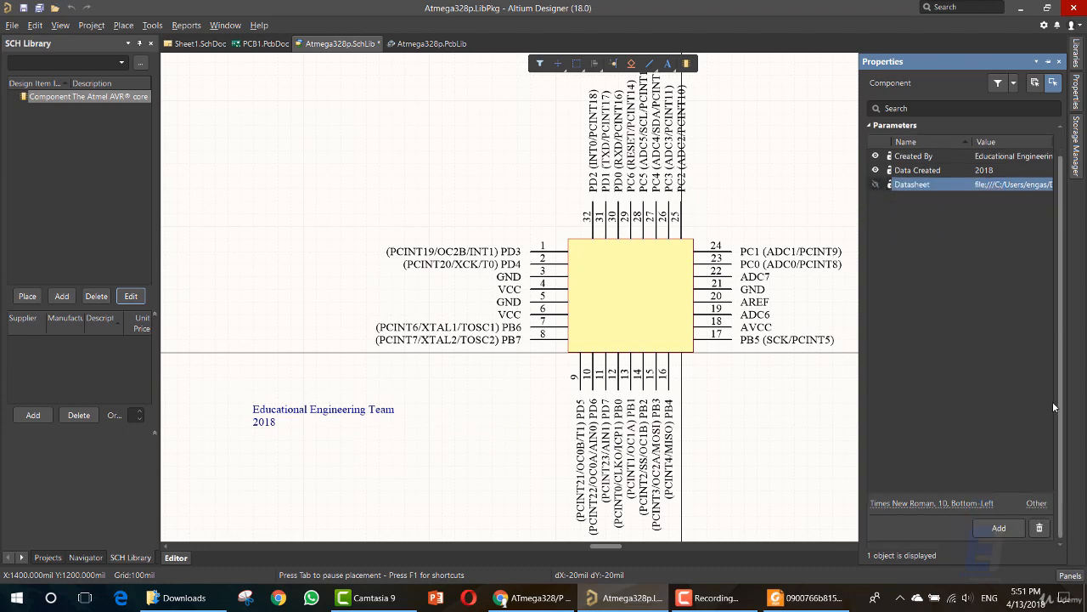
left_click(999, 527)
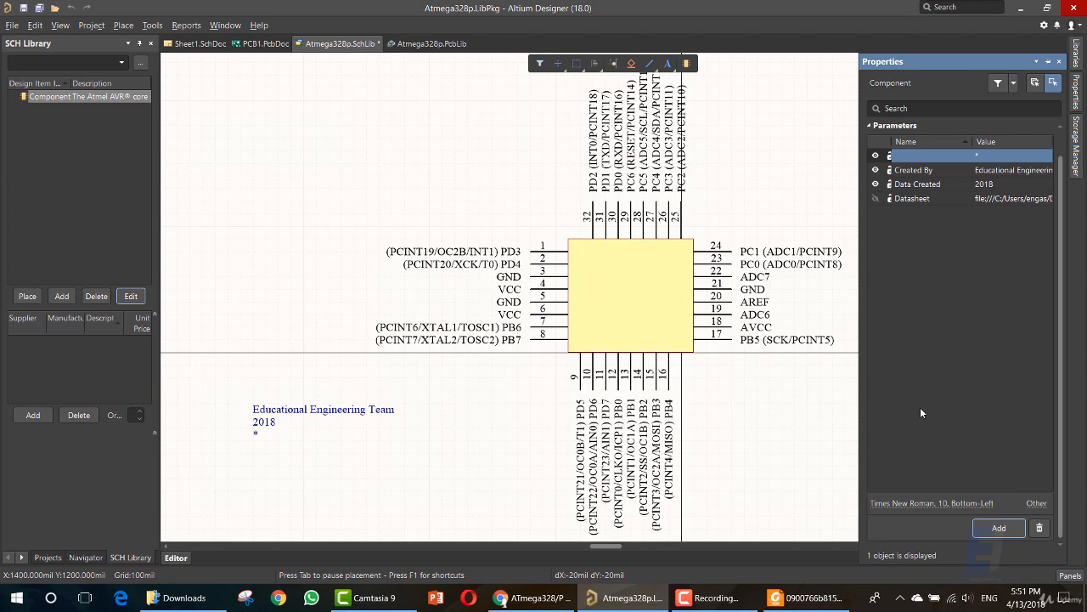
left_click(915, 155)
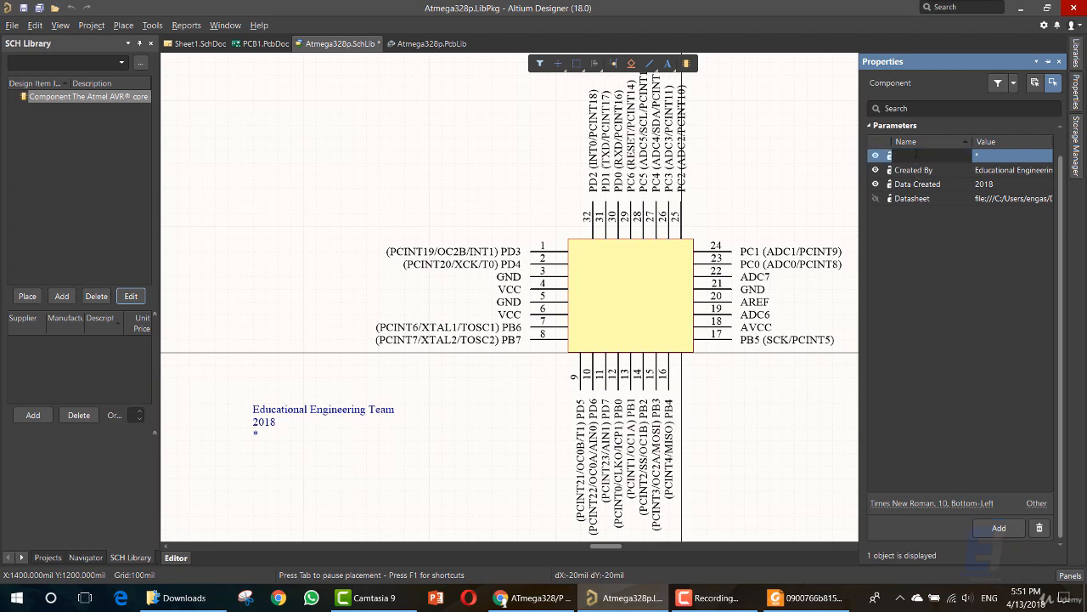
type("Organization")
left_click(983, 156)
type("Name")
left_click(1000, 154)
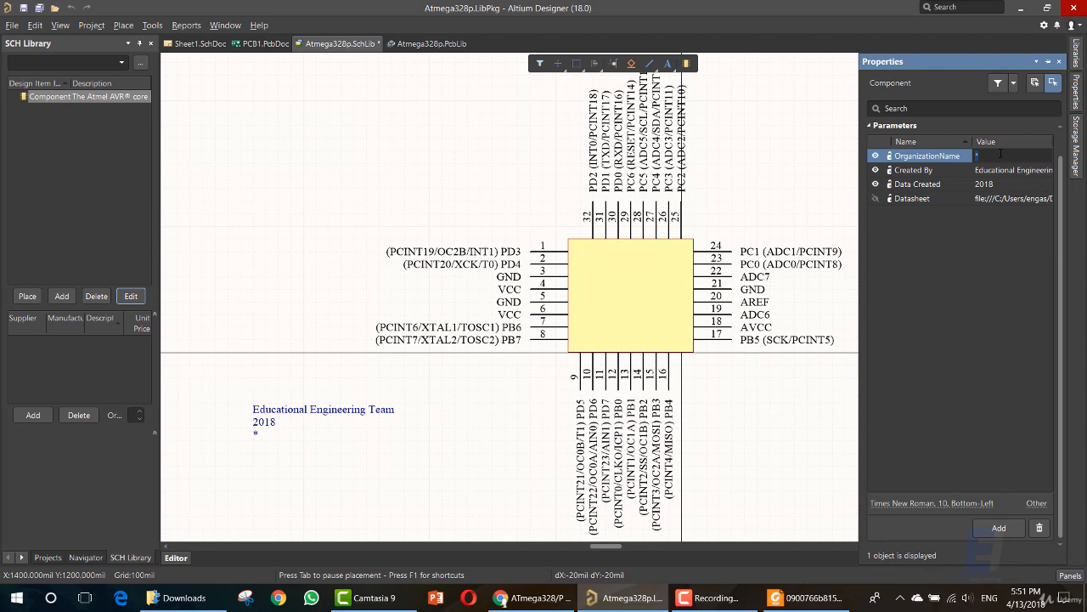
type("EduEngTeam")
key("Return")
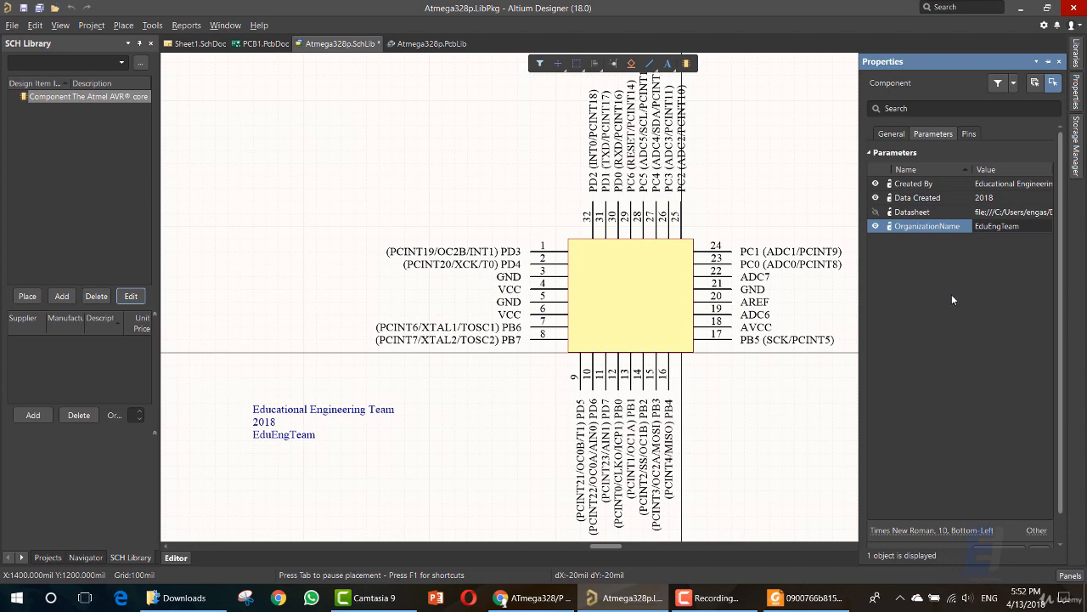
Set the component's Design Item ID to ATmega328/P by copying it from the comment.
left_click(894, 135)
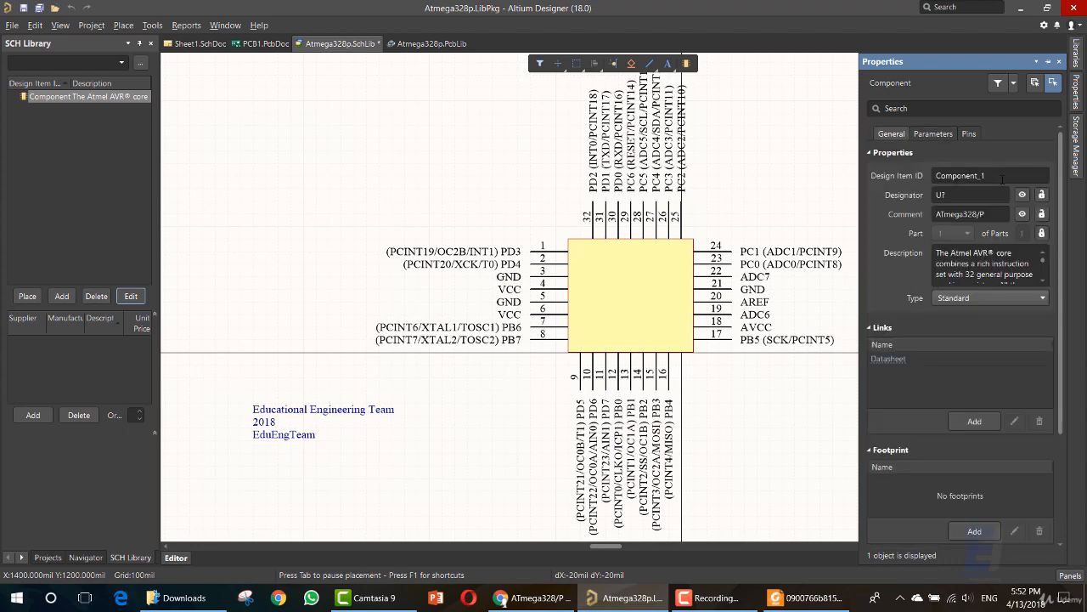
double_click(1003, 177)
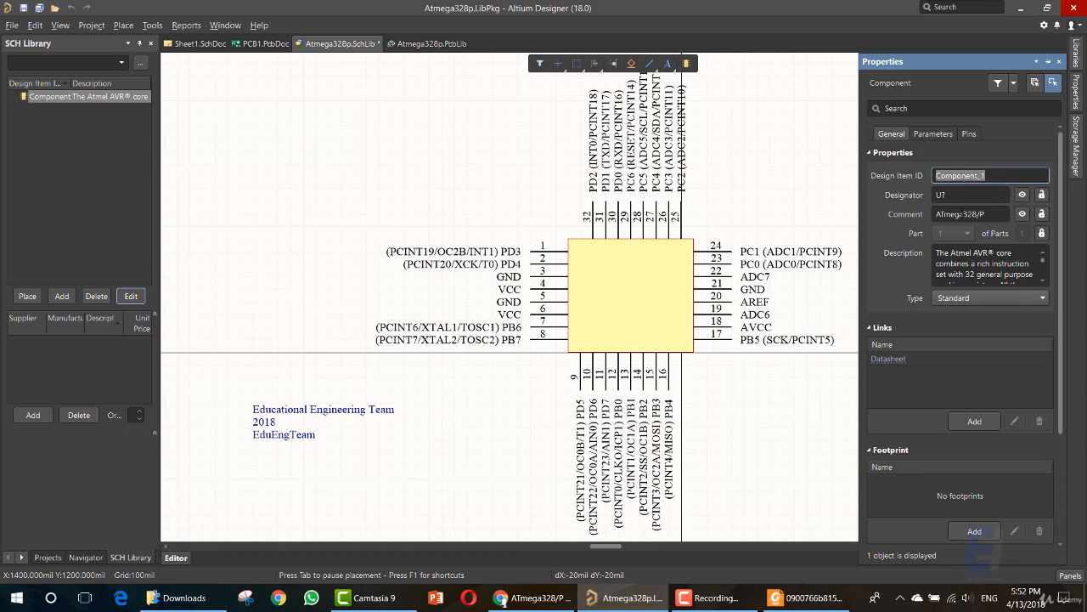
left_click(960, 218)
key("ctrl+c")
left_click(973, 176)
double_click(973, 176)
key("ctrl+v")
left_click(975, 196)
double_click(975, 177)
Review the component's footprint, model and pin lists, then return to the symbol and select the component in the library list.
scroll(982, 298, "down", 5)
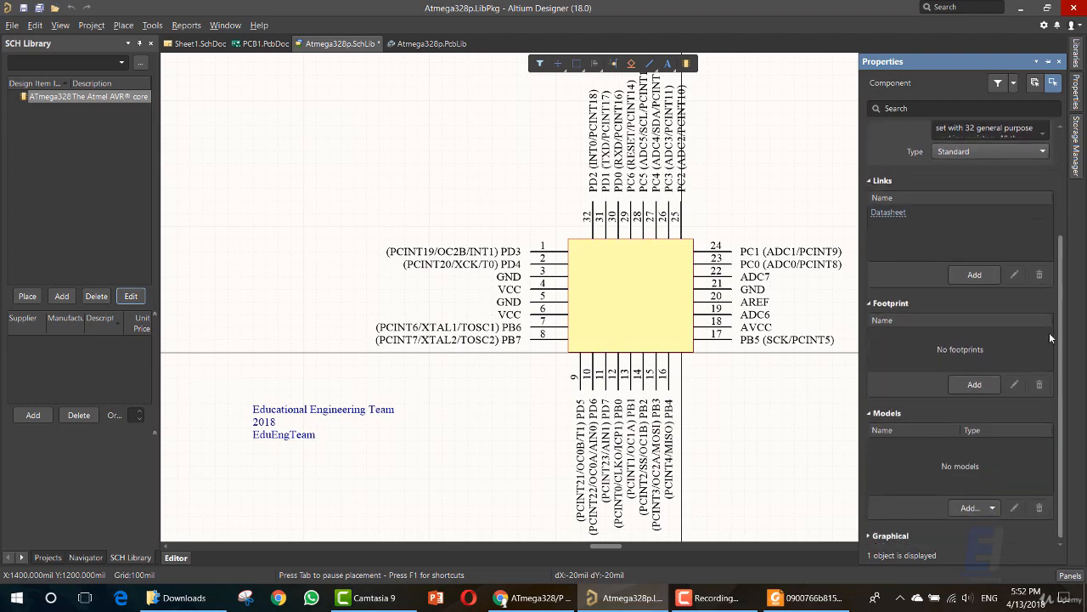
scroll(1049, 332, "up", 5)
left_click(974, 136)
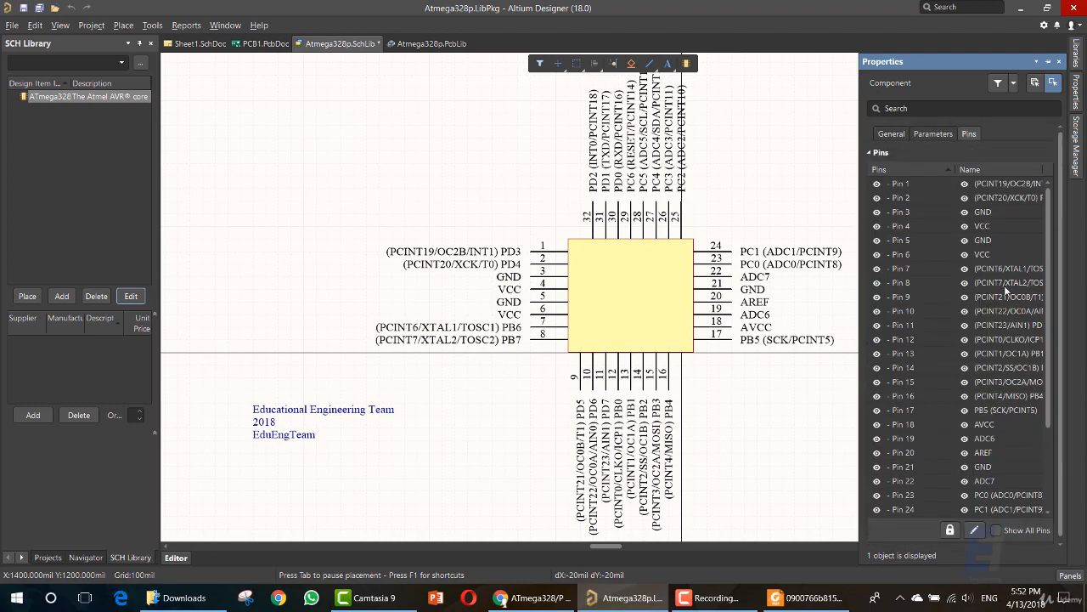
mouse_move(1047, 245)
left_mouse_down()
mouse_move(1044, 387)
mouse_move(1044, 226)
left_mouse_up()
left_click(1002, 212)
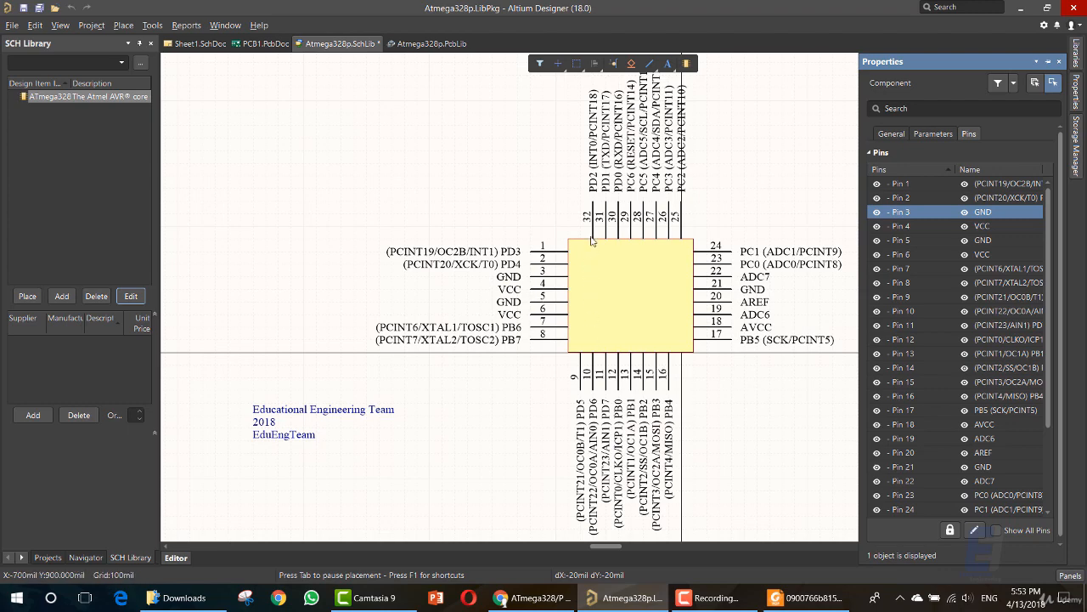
left_click(501, 190)
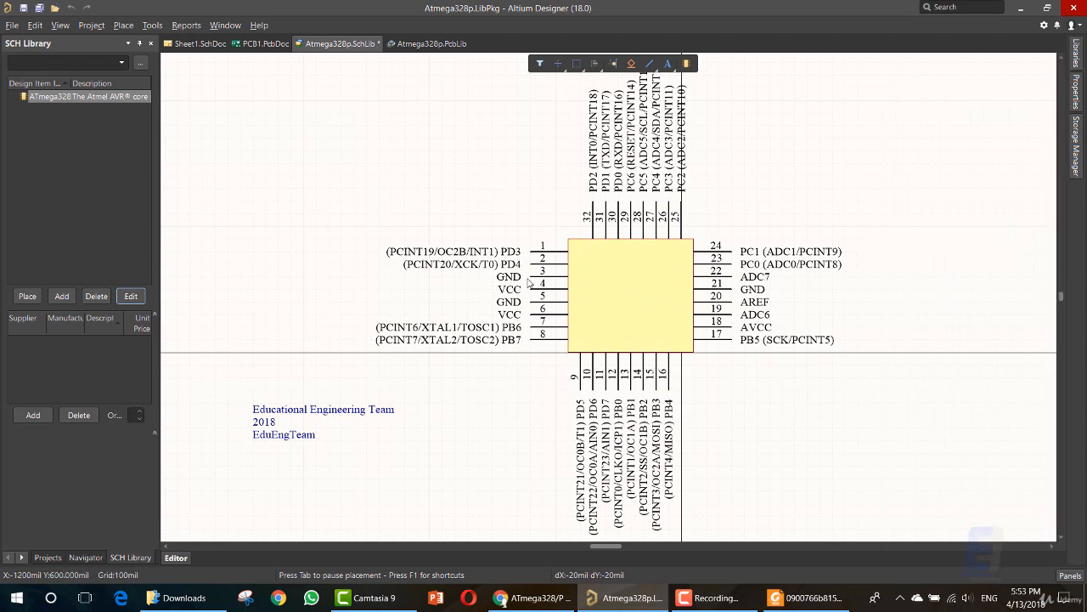
mouse_move(236, 387)
left_mouse_down()
mouse_move(425, 473)
mouse_move(223, 374)
left_mouse_up()
left_click(236, 395)
left_click(41, 96)
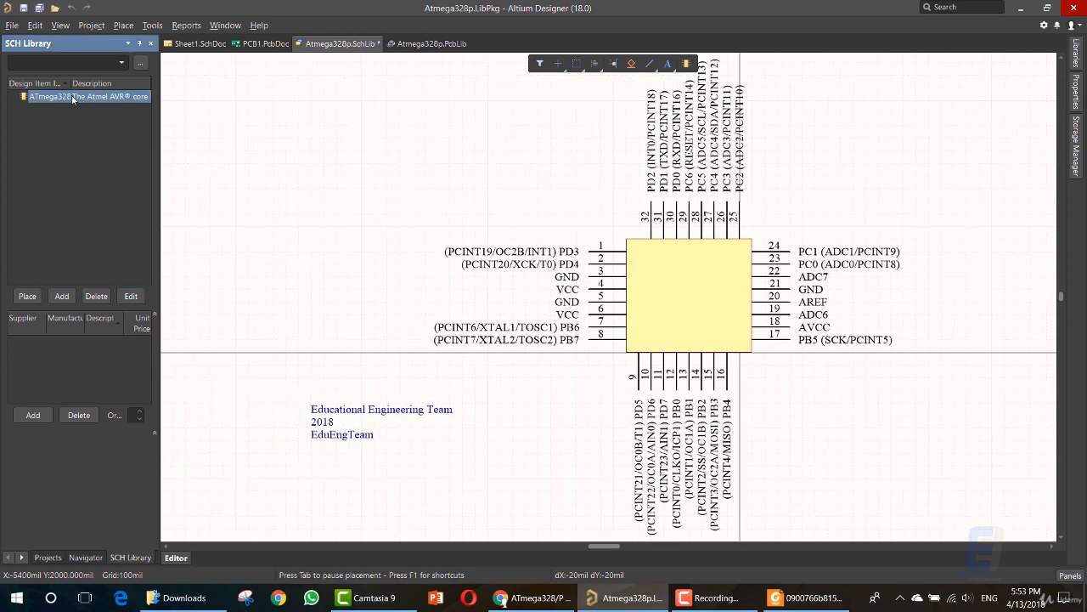